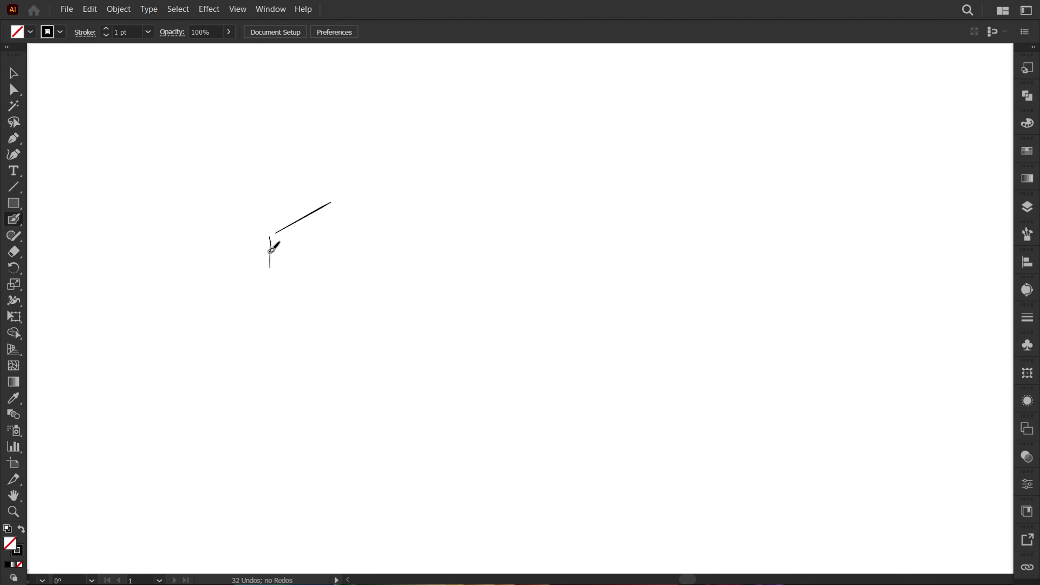
Step: Sketch the panther's chin, jaw, forehead and throat lines with the Pencil
mouse_move(280, 267)
mouse_down()
mouse_move(290, 311)
mouse_move(432, 305)
mouse_up()
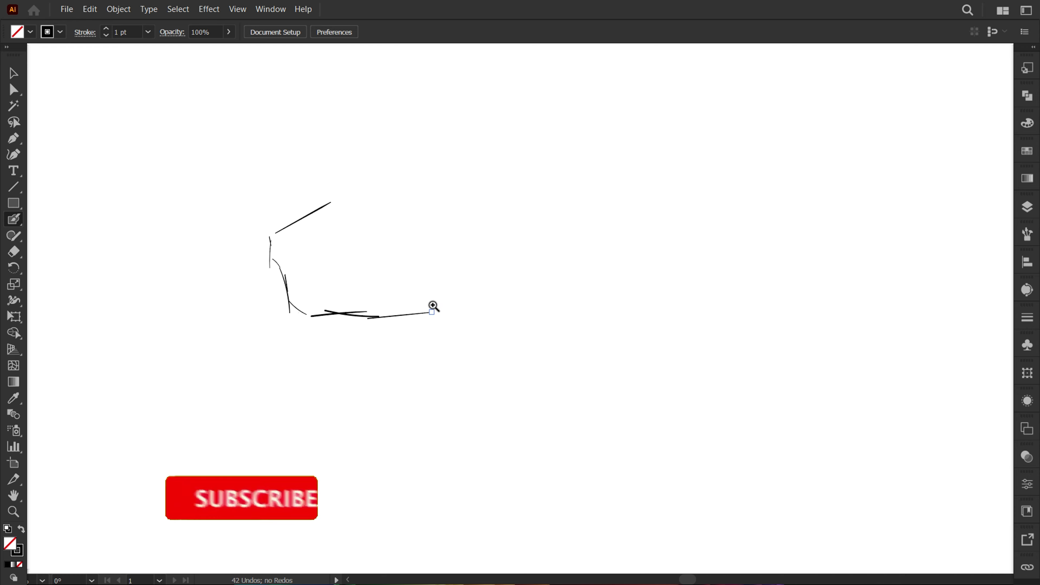
mouse_move(353, 226)
mouse_down()
mouse_move(363, 207)
mouse_move(411, 198)
mouse_move(490, 201)
mouse_up()
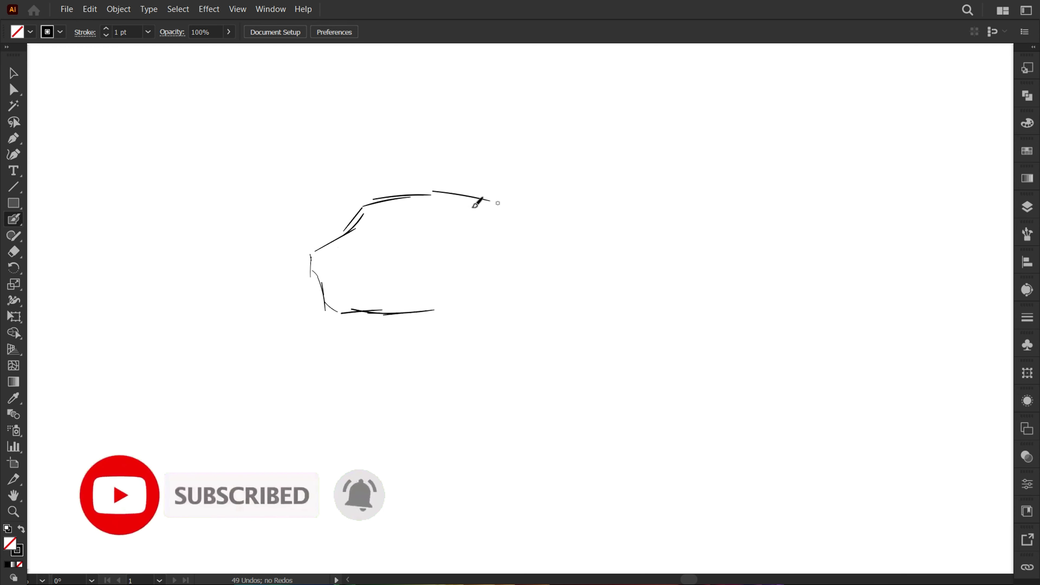
drag(385, 314, 458, 346)
scroll(578, 302, down, 2)
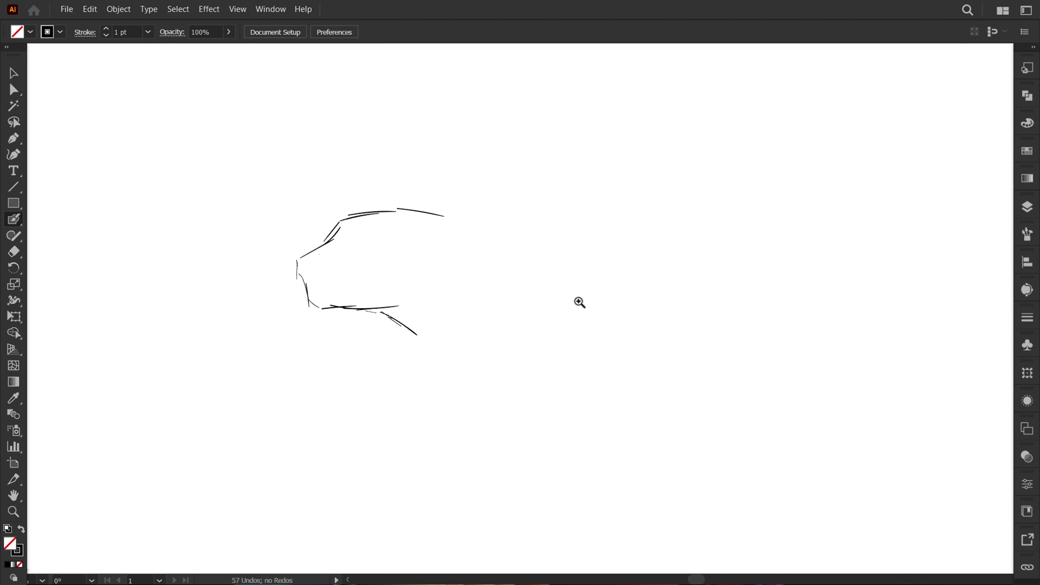
scroll(635, 300, right, 2)
drag(363, 336, 383, 364)
drag(368, 340, 399, 371)
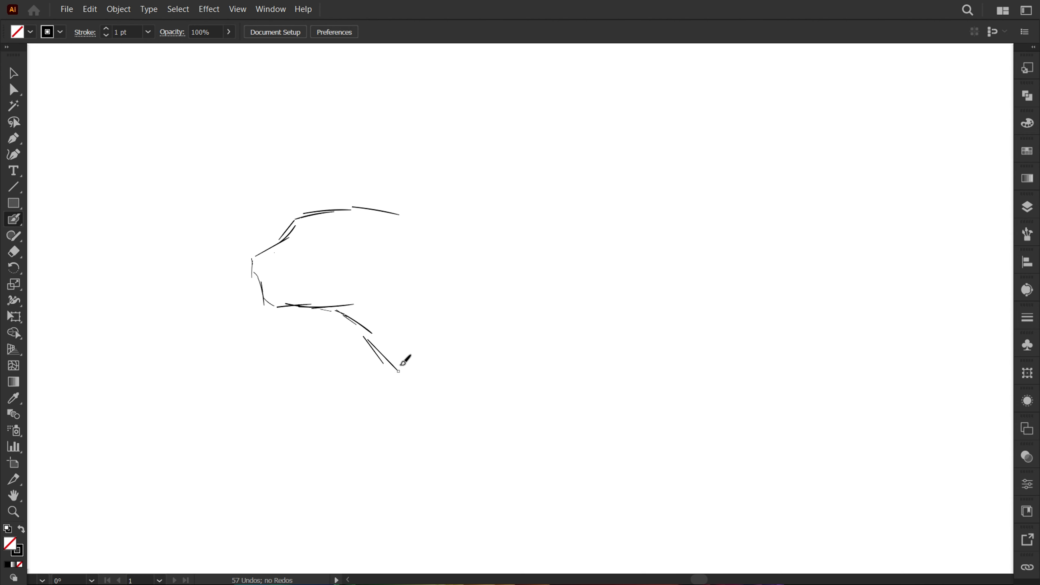
Step: Sketch the neck and back line and the belly line under the body
drag(415, 213, 460, 235)
drag(431, 227, 498, 282)
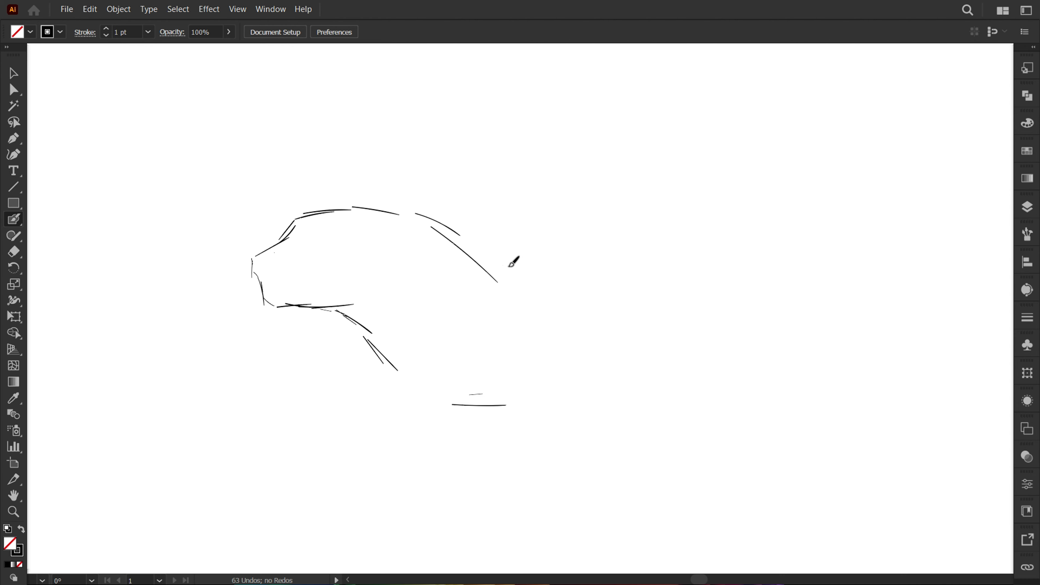
drag(468, 237, 529, 284)
drag(496, 259, 641, 316)
drag(568, 279, 630, 299)
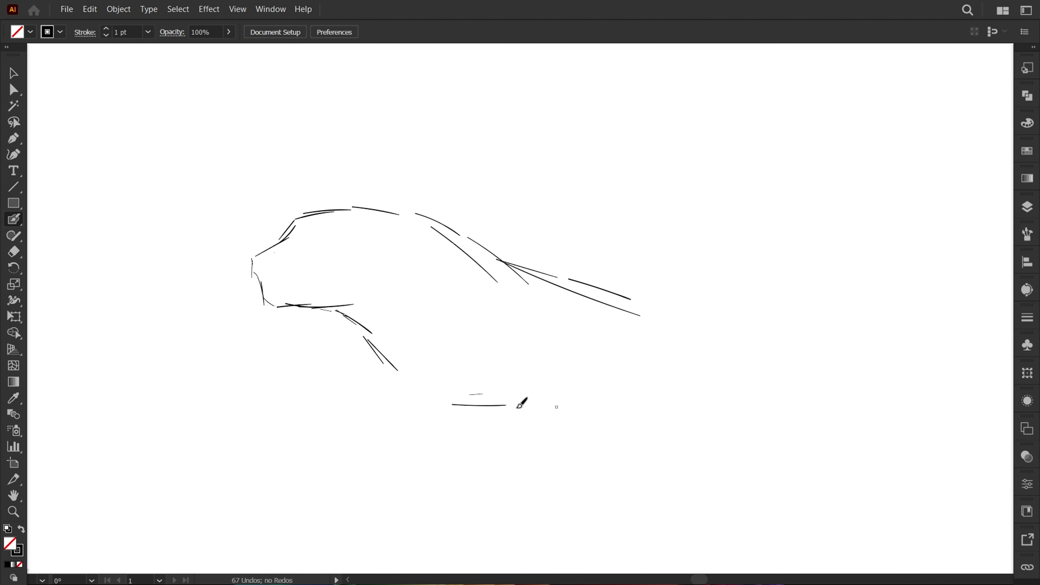
drag(471, 403, 603, 403)
drag(486, 414, 587, 412)
Step: Draw the rump curve and the hind leg and haunch strokes
mouse_move(641, 306)
mouse_down()
mouse_move(705, 321)
mouse_move(756, 417)
mouse_up()
drag(621, 376, 646, 418)
mouse_move(607, 363)
mouse_down()
mouse_move(654, 438)
mouse_move(708, 451)
mouse_up()
drag(685, 444, 753, 471)
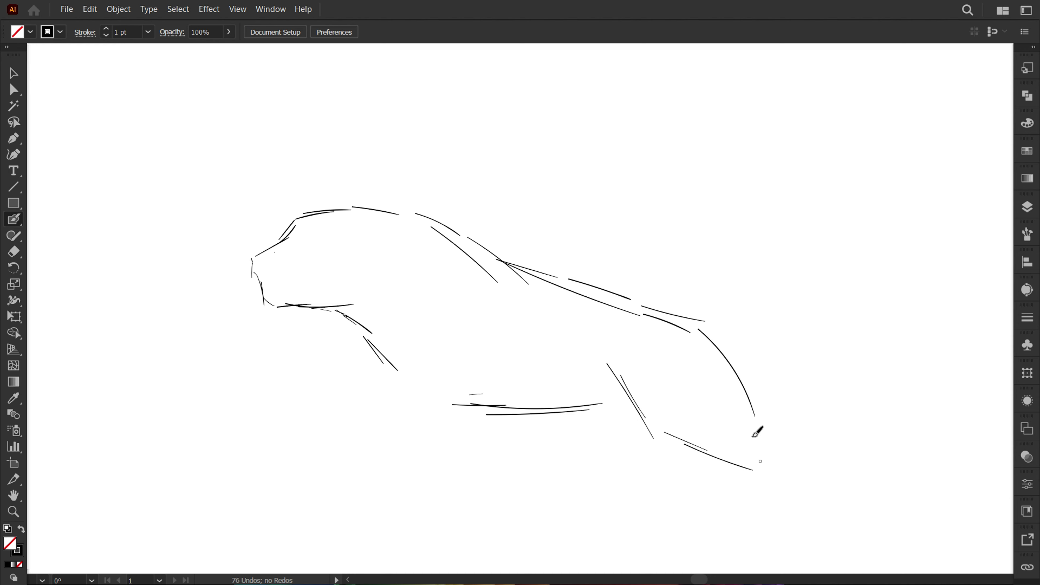
drag(758, 417, 818, 467)
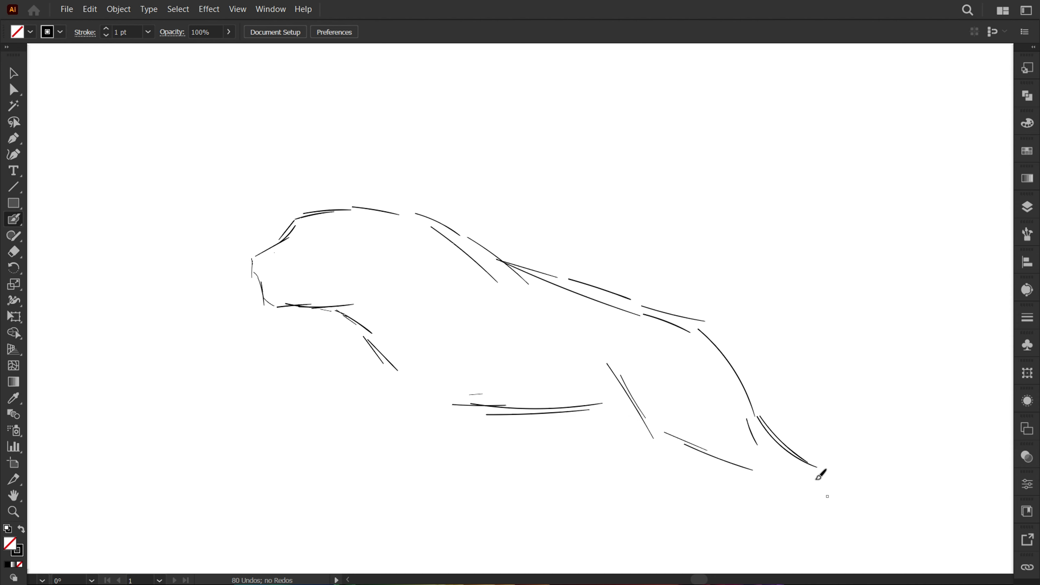
drag(822, 426, 773, 383)
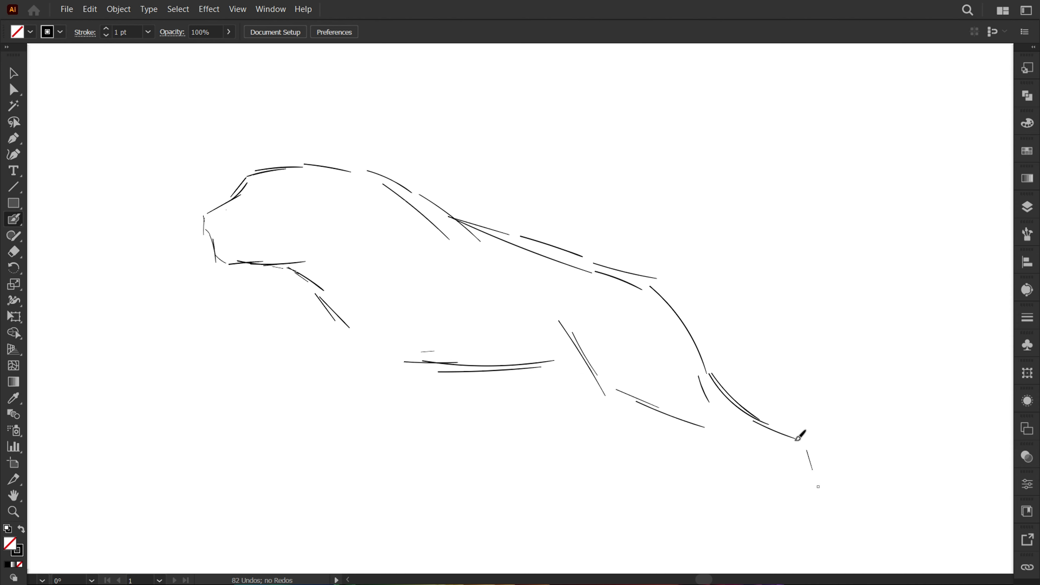
drag(764, 467, 692, 418)
drag(719, 436, 770, 469)
Step: Sketch the front leg down to the paw and a long horizontal ground line
mouse_move(323, 277)
mouse_down()
mouse_move(330, 306)
mouse_move(323, 295)
mouse_up()
drag(317, 263, 351, 378)
mouse_move(332, 341)
mouse_down()
mouse_move(353, 386)
mouse_move(334, 443)
mouse_up()
drag(349, 396, 326, 478)
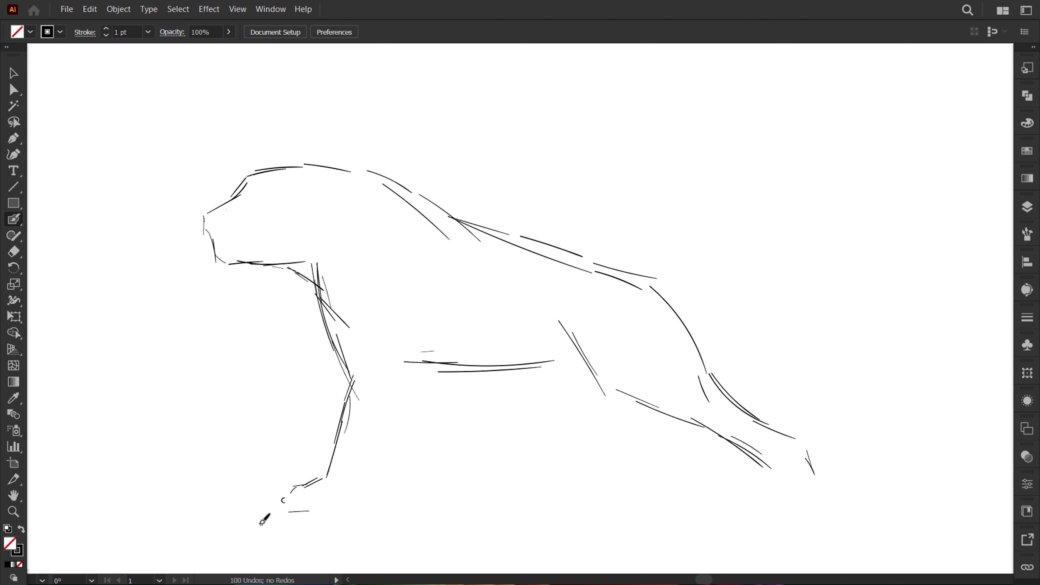
drag(253, 515, 894, 515)
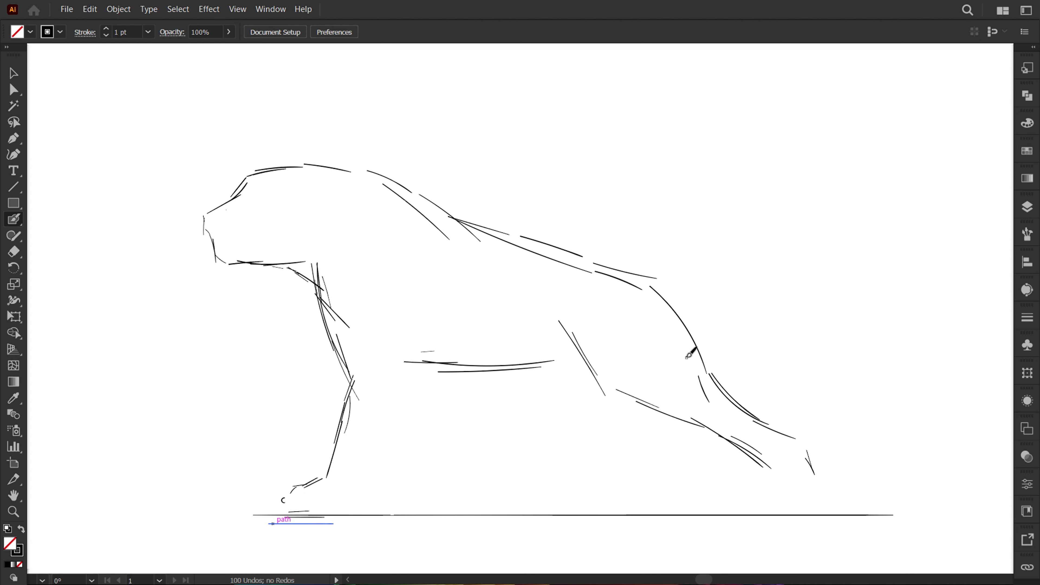
Step: Stretch the ground line further left and raise it under the paw
key(v)
click(537, 515)
drag(253, 512, 81, 512)
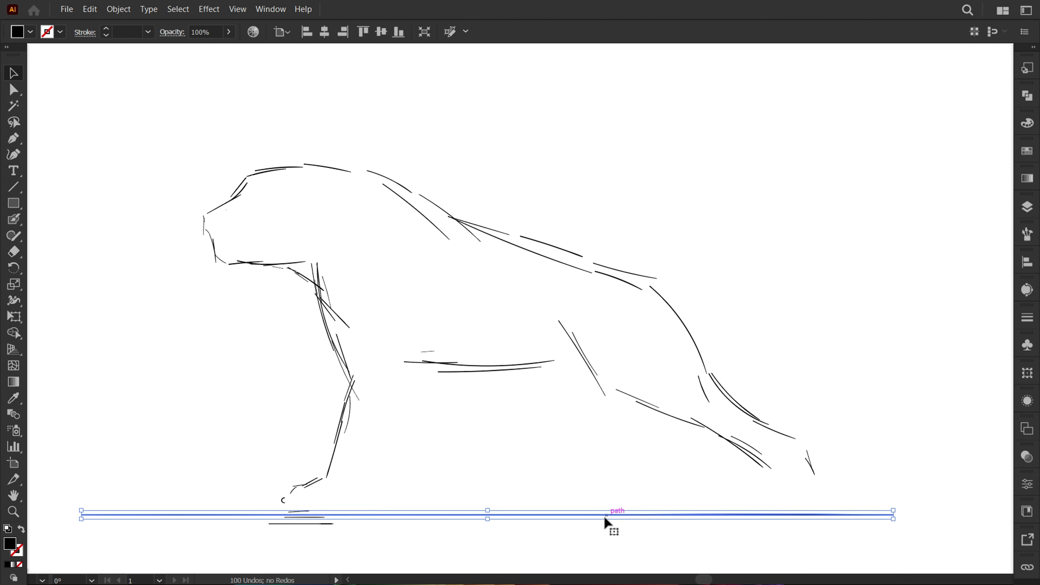
drag(604, 518, 619, 485)
click(662, 472)
click(405, 479)
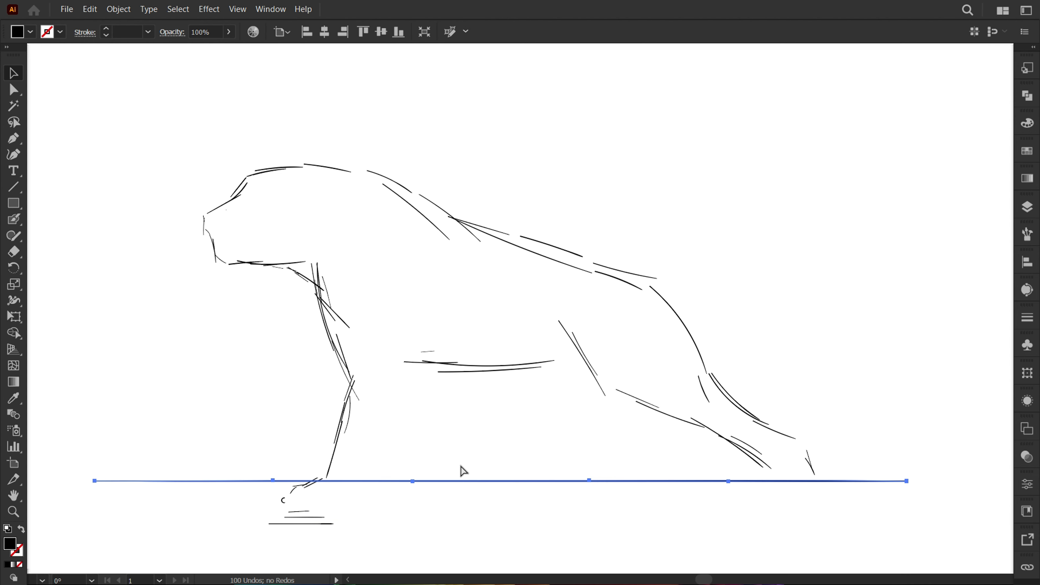
Step: Fade the ground line to 21% opacity
click(228, 31)
drag(226, 48, 187, 48)
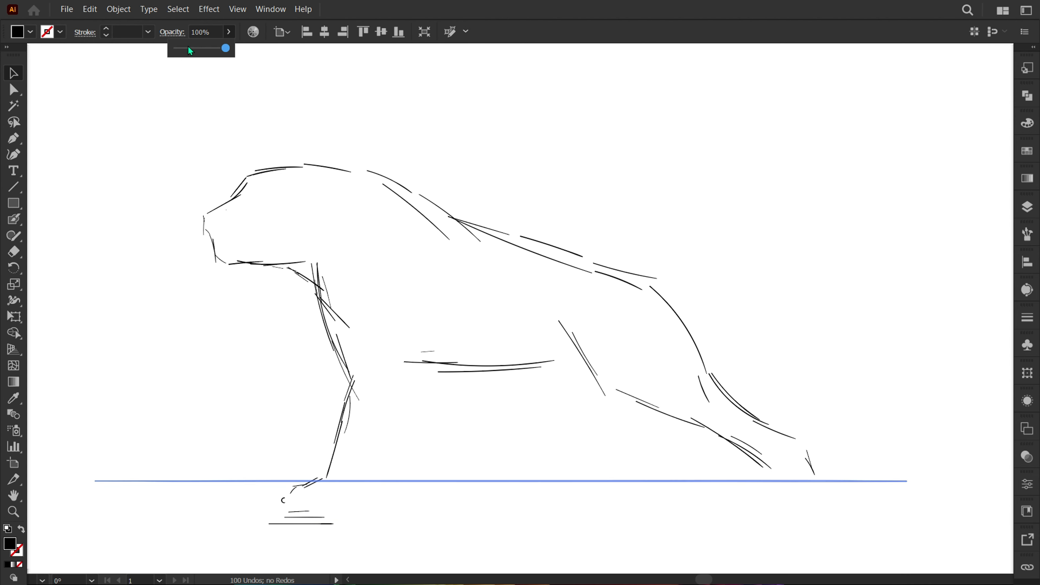
click(188, 368)
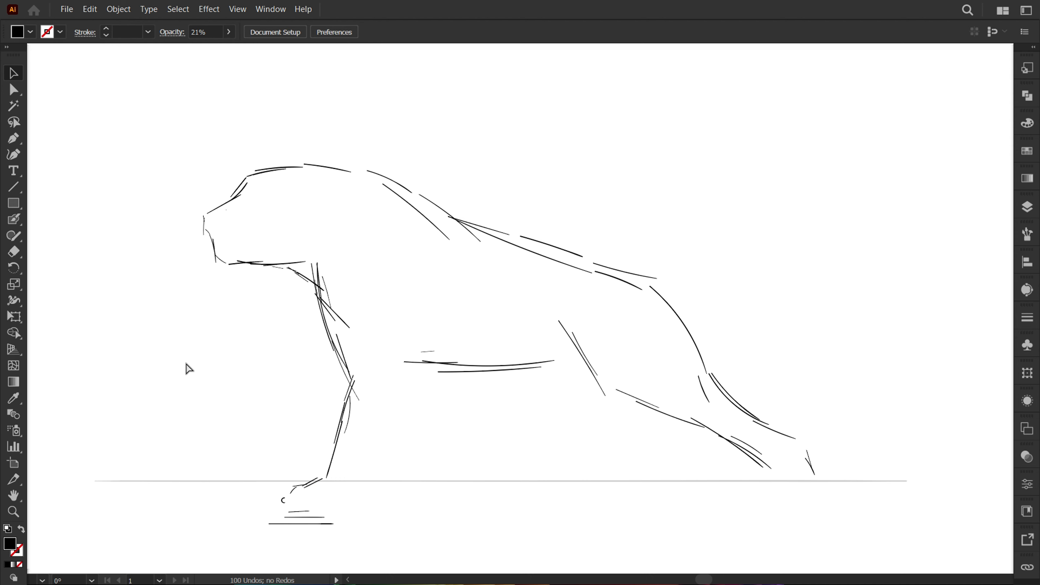
drag(261, 540, 336, 471)
Step: Resize the front leg strokes narrower and taller, and move the paw onto the ground line
drag(349, 525, 348, 491)
drag(348, 400, 342, 344)
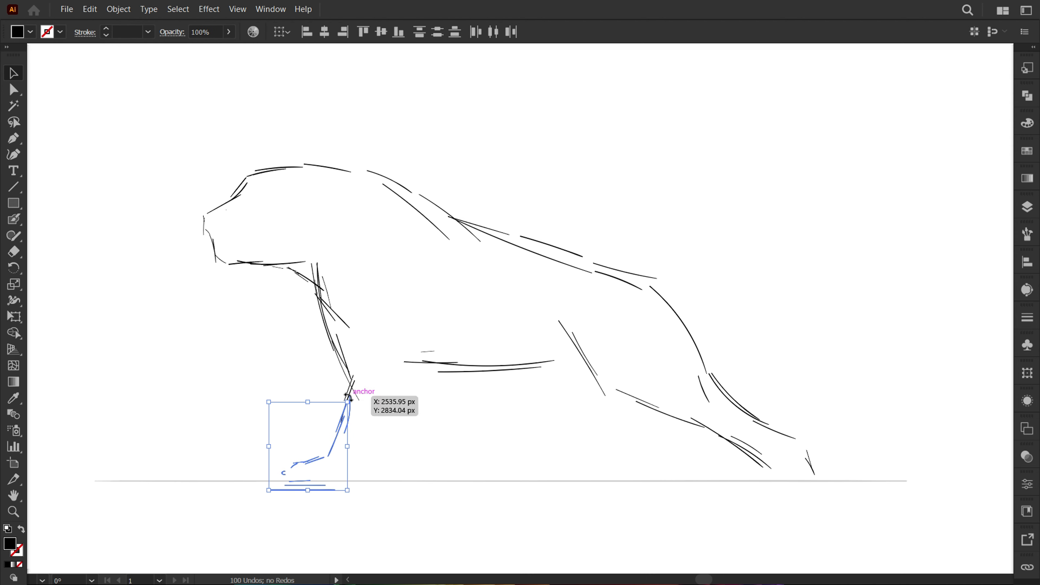
drag(331, 410, 336, 415)
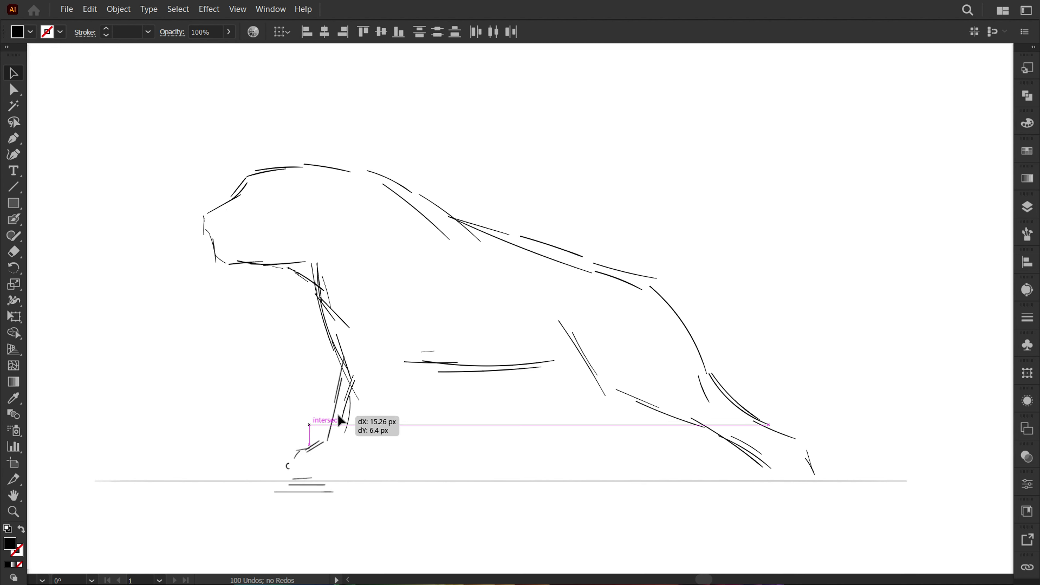
click(357, 249)
drag(320, 494, 320, 478)
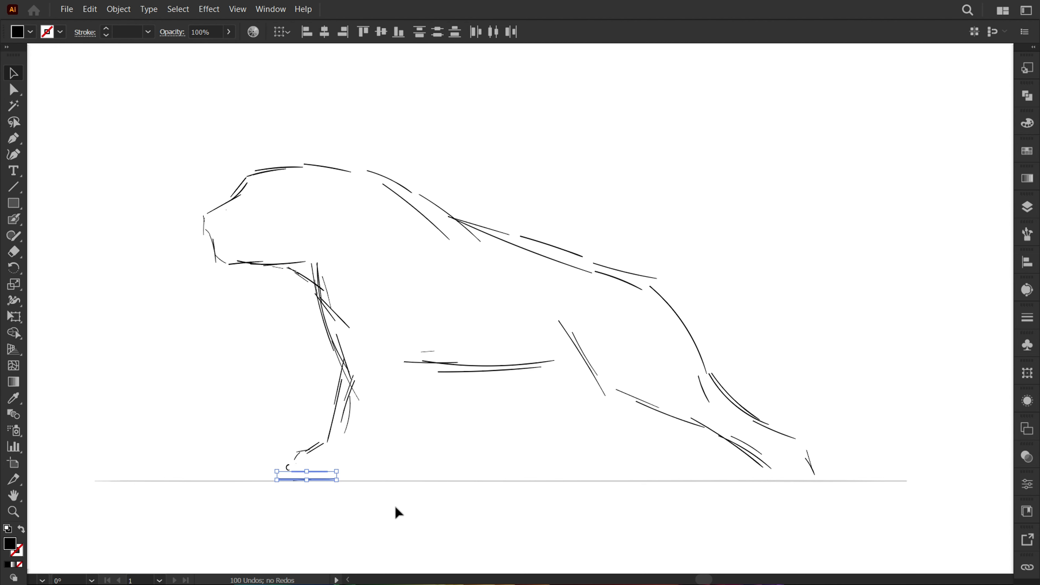
click(584, 297)
Step: Rescale the head and neck strokes up-left, then set brush strokes to black, no fill
key(n)
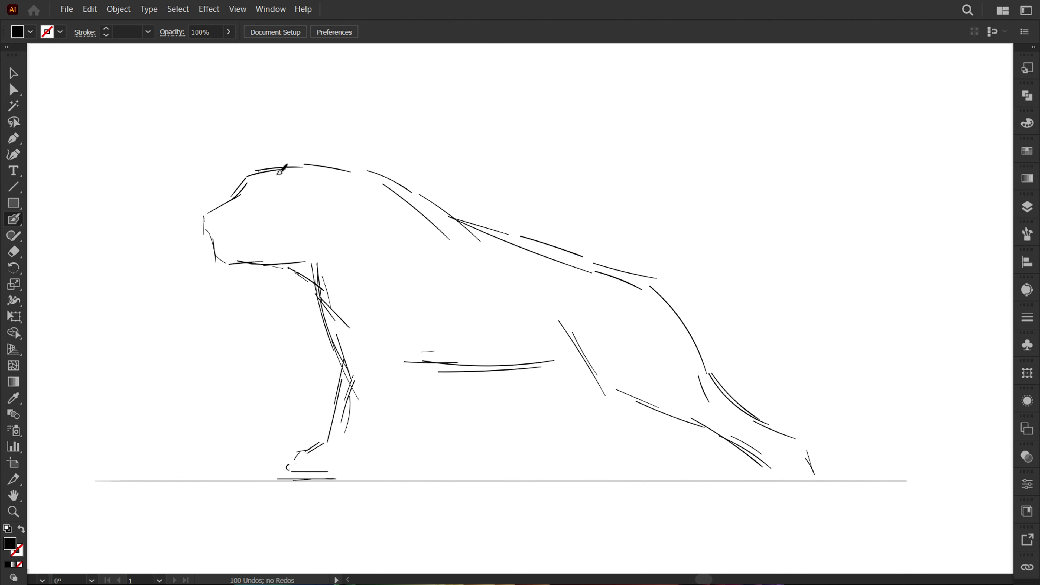
key(v)
drag(163, 169, 272, 281)
mouse_move(400, 128)
mouse_down()
mouse_move(200, 272)
mouse_move(204, 378)
mouse_move(223, 352)
mouse_up()
drag(450, 163, 441, 156)
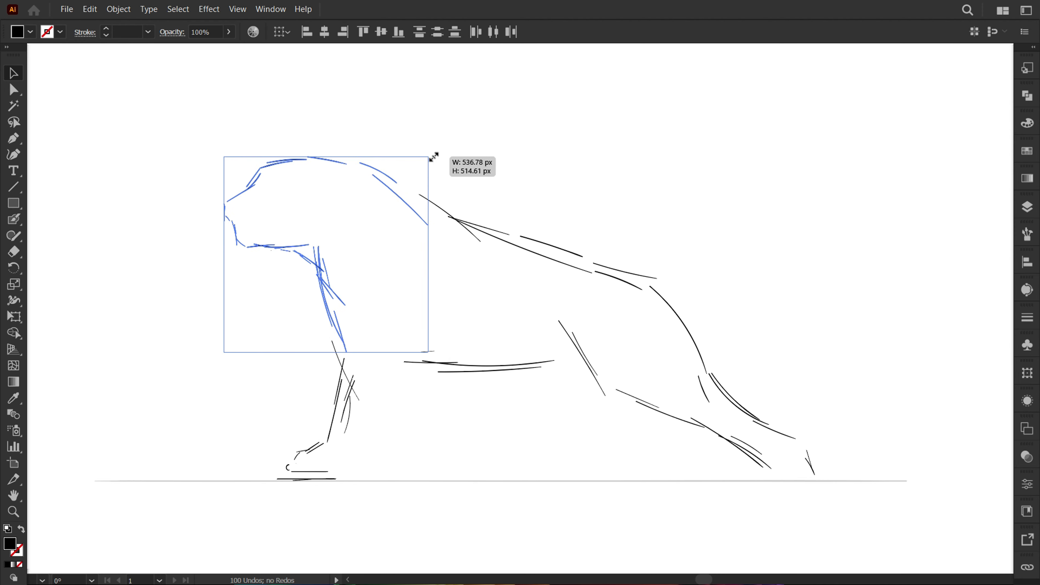
drag(225, 354, 214, 346)
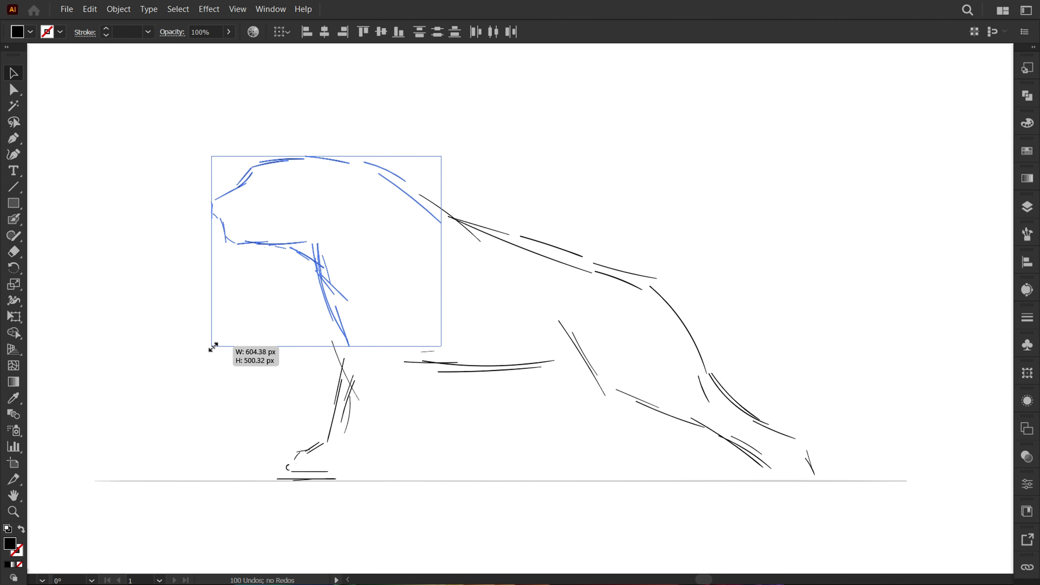
drag(337, 303, 311, 282)
click(397, 391)
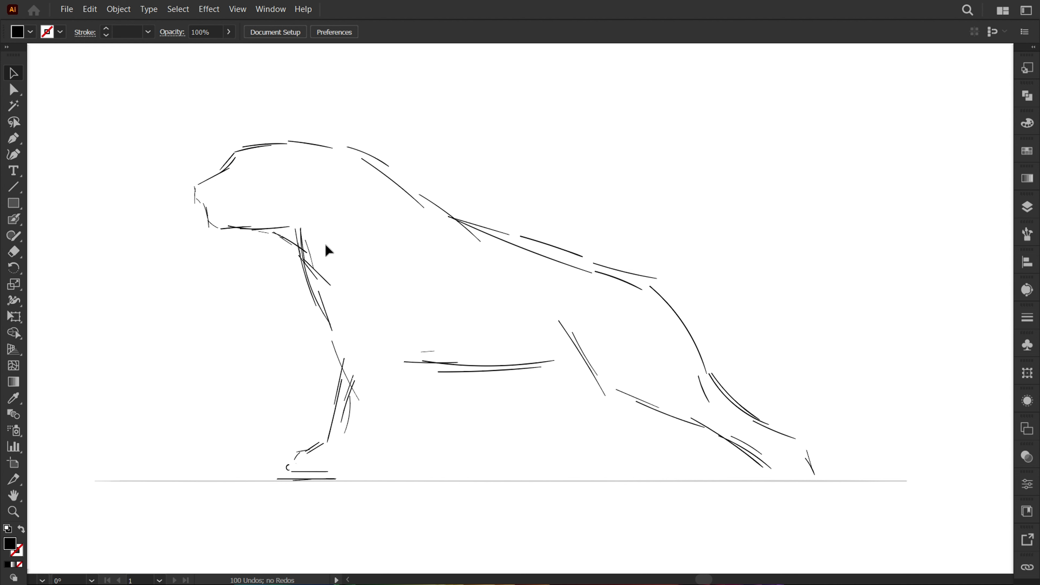
key(b)
key(shift+x)
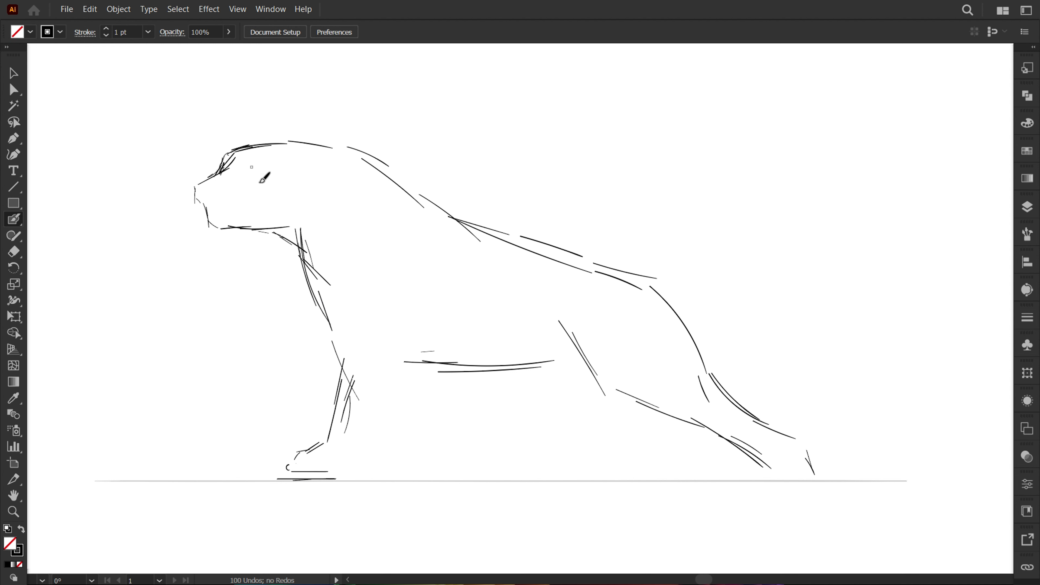
Step: Paint the ear and extra strokes along the jaw, neck and back
mouse_move(258, 130)
mouse_down()
mouse_move(248, 158)
mouse_move(282, 160)
mouse_up()
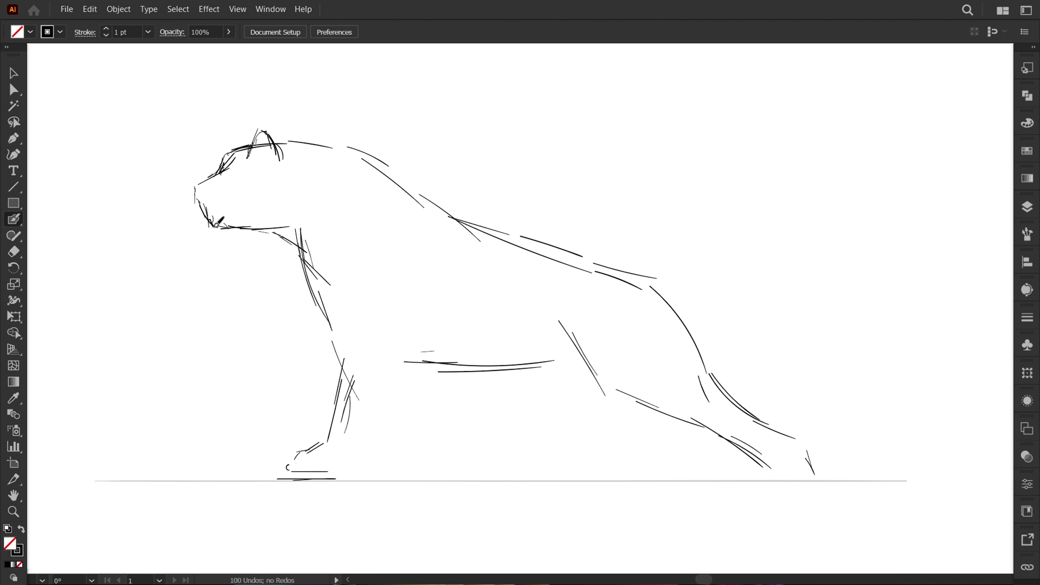
drag(238, 225, 303, 267)
drag(335, 147, 447, 256)
drag(356, 160, 430, 244)
drag(403, 190, 457, 247)
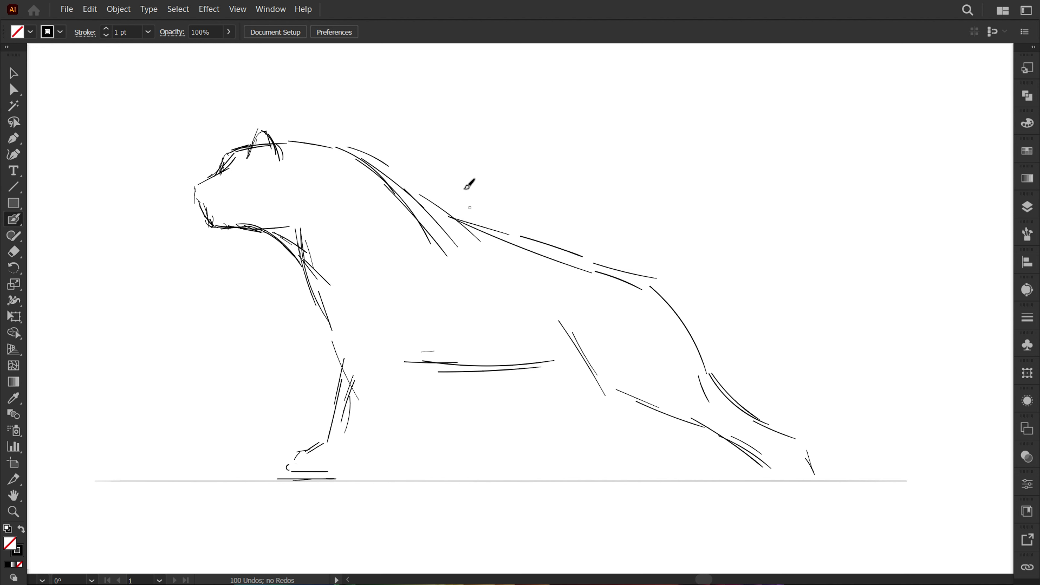
mouse_move(691, 267)
mouse_down()
mouse_move(607, 272)
mouse_move(708, 278)
mouse_up()
Step: Thicken the back line with more strokes running toward the rump
drag(752, 306, 805, 333)
drag(719, 275, 805, 320)
drag(749, 288, 825, 319)
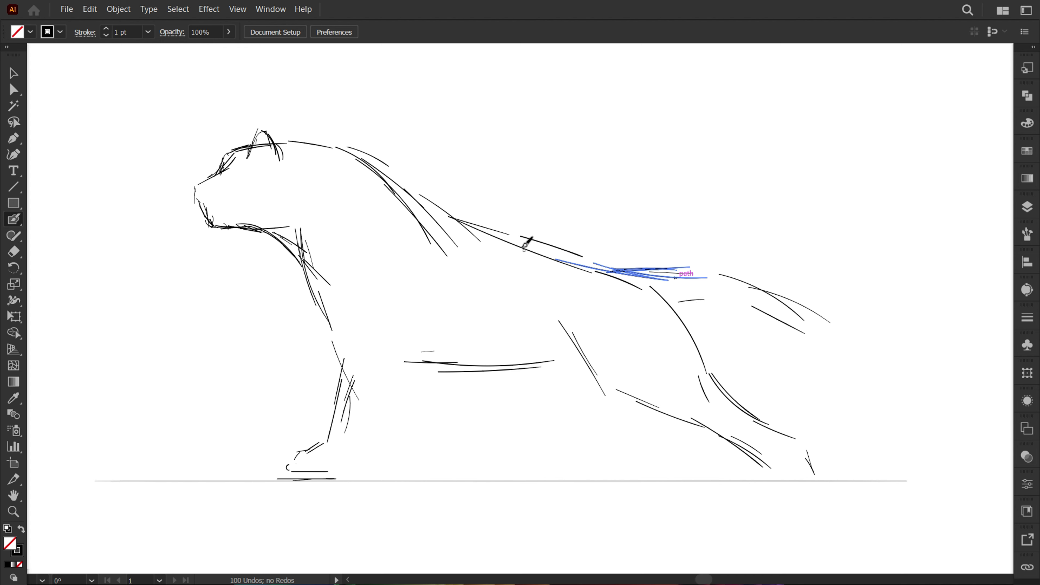
drag(549, 241, 634, 268)
drag(581, 252, 640, 262)
mouse_move(701, 281)
mouse_down()
mouse_move(795, 318)
mouse_move(881, 325)
mouse_up()
Step: Paint a long flowing tail from the rump with strokes at its tip
drag(826, 326, 873, 323)
drag(779, 327, 837, 344)
drag(657, 293, 888, 331)
drag(889, 274, 821, 292)
drag(825, 304, 865, 277)
scroll(889, 271, up, 1)
drag(837, 305, 879, 328)
drag(869, 290, 904, 282)
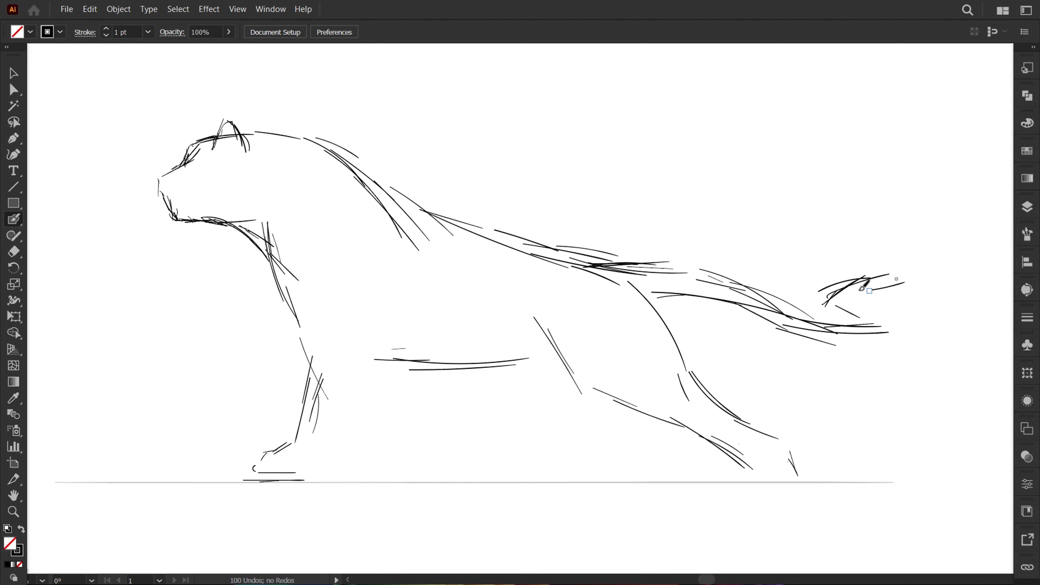
drag(837, 298, 889, 291)
drag(850, 294, 902, 325)
drag(829, 341, 911, 337)
Step: Erase stray stroke fragments on the tail, back, shoulder, neck and front leg
key(shift+e)
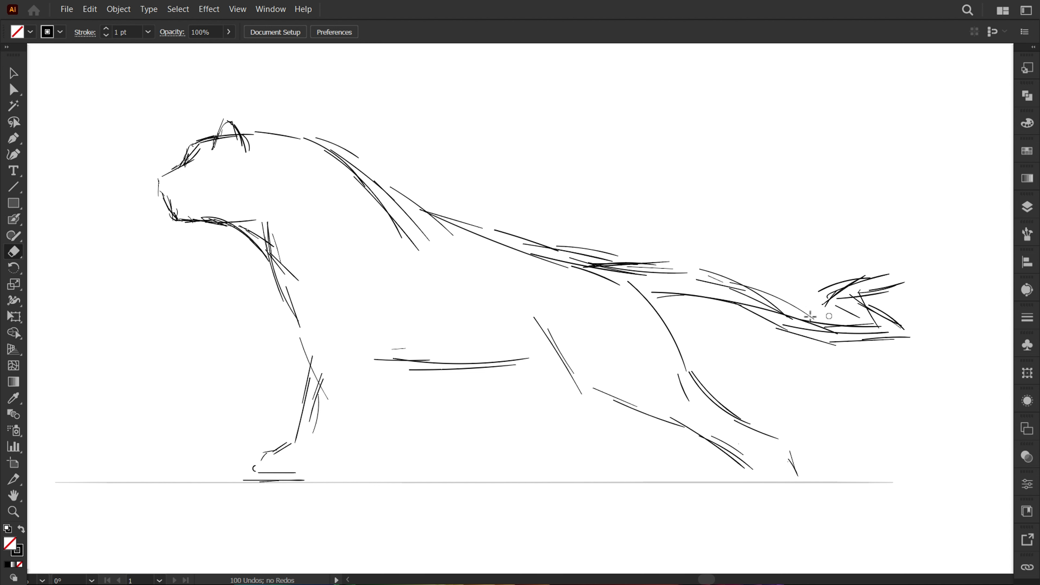
drag(729, 303, 889, 335)
drag(871, 305, 836, 272)
mouse_move(627, 282)
mouse_down()
mouse_move(562, 248)
mouse_move(422, 209)
mouse_up()
drag(356, 159, 304, 138)
drag(281, 216, 287, 279)
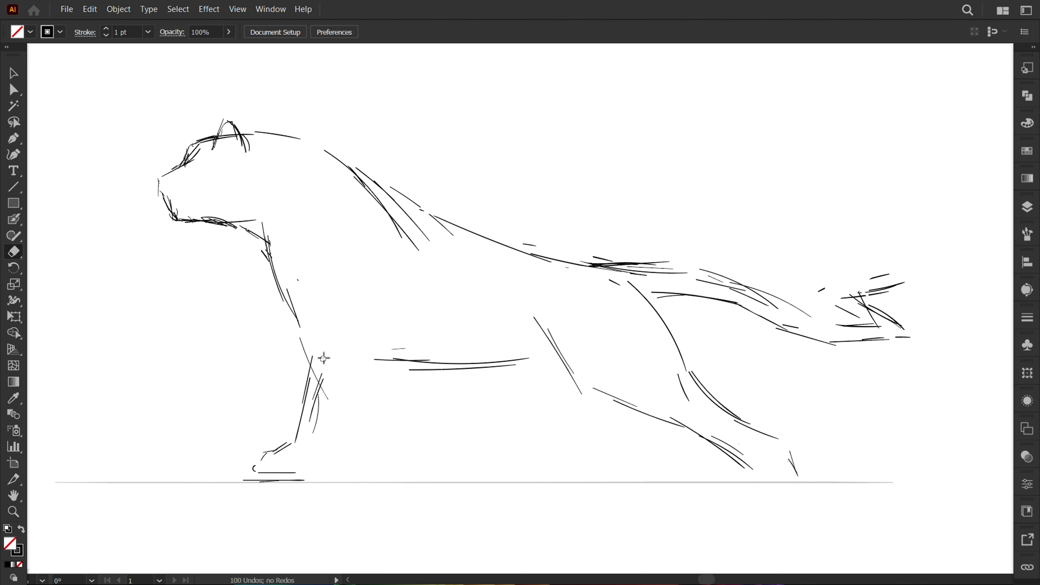
drag(324, 358, 315, 430)
scroll(404, 448, down, 1)
scroll(404, 448, left, 1)
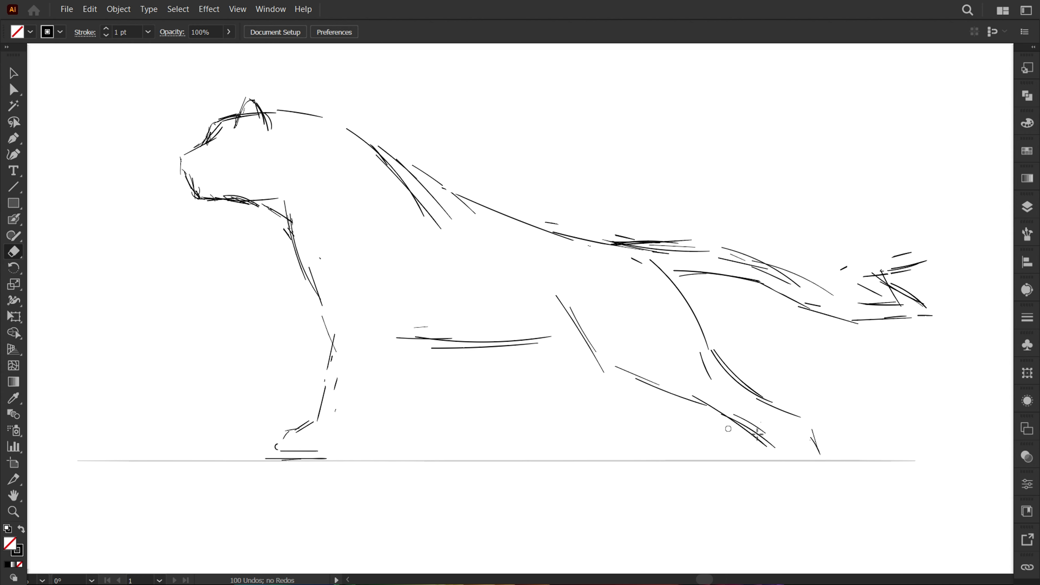
Step: Redraw and hatch the hind leg, removing stray strokes below the hind foot
drag(728, 428, 773, 445)
key(shift+n)
mouse_move(715, 410)
mouse_down()
mouse_move(795, 432)
mouse_move(793, 462)
mouse_up()
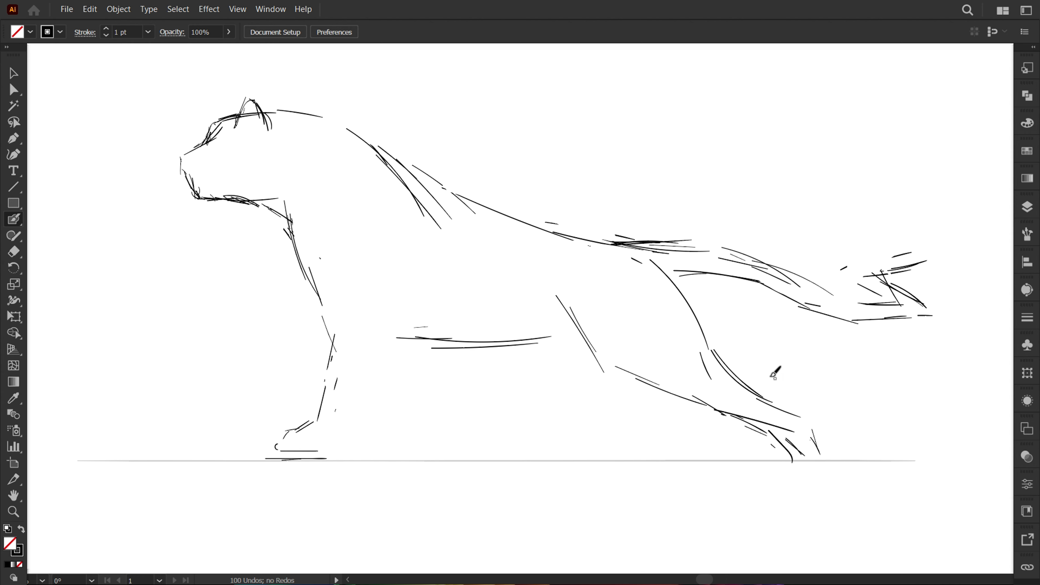
drag(744, 379, 770, 394)
mouse_move(757, 389)
mouse_down()
mouse_move(791, 404)
mouse_move(804, 454)
mouse_up()
drag(804, 418, 810, 455)
key(shift+e)
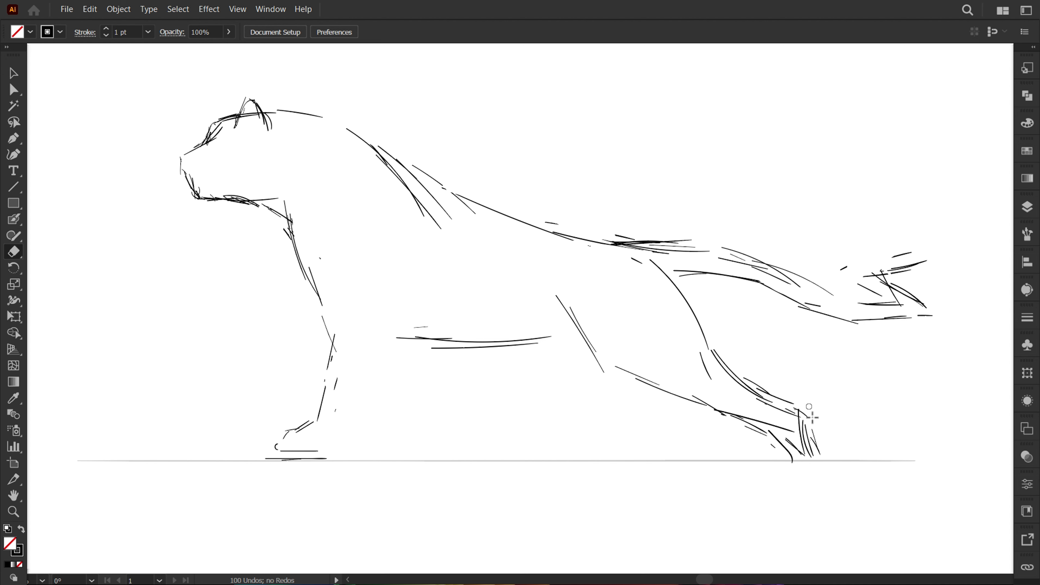
drag(807, 408, 805, 448)
Step: Refine the front leg and paw and sketch a second front leg
key(n)
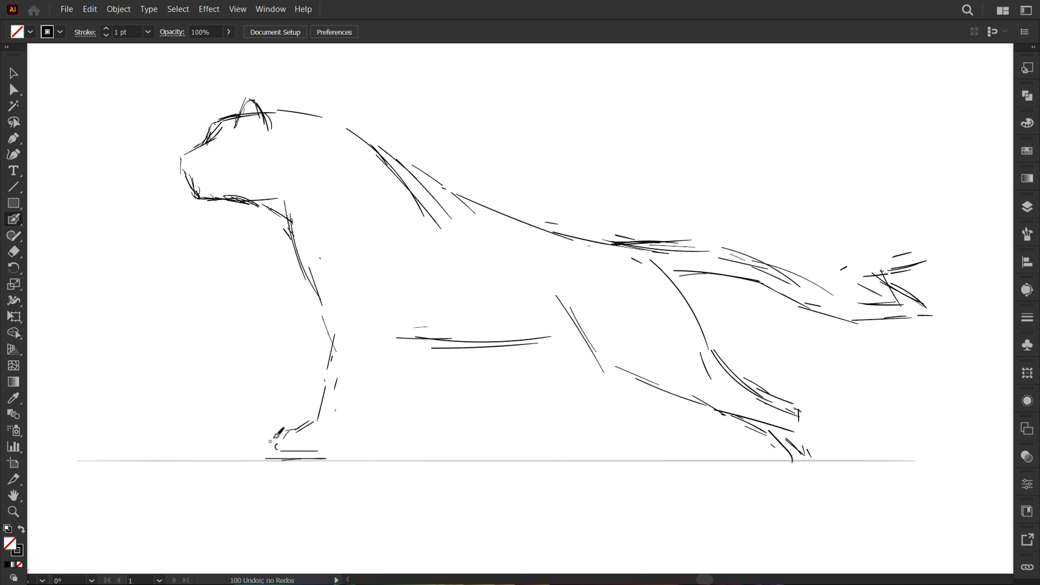
drag(285, 429, 270, 455)
drag(319, 427, 277, 447)
drag(332, 404, 310, 431)
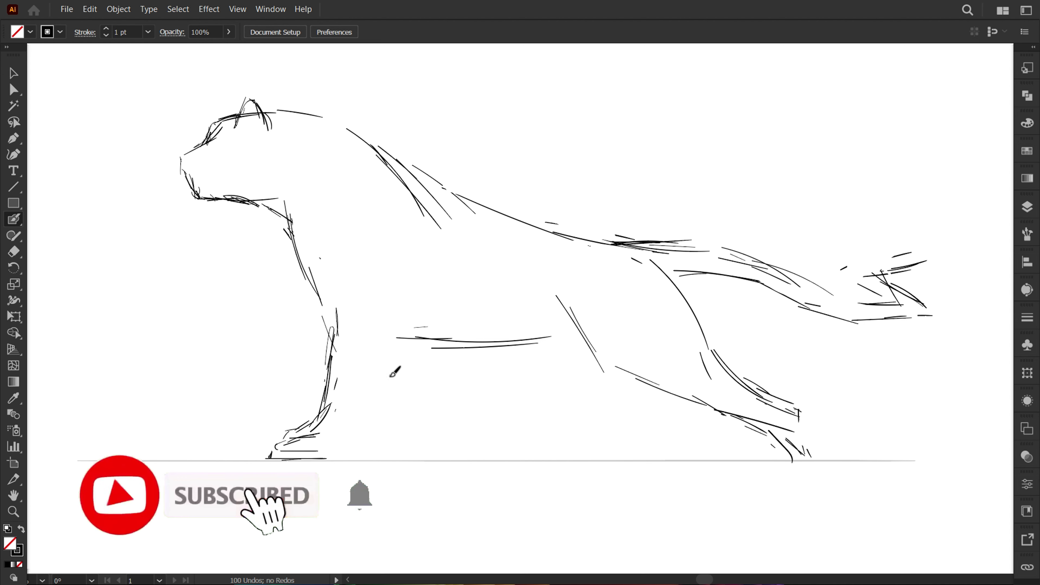
mouse_move(392, 351)
mouse_down()
mouse_move(351, 433)
mouse_move(320, 463)
mouse_up()
Step: Redraw the curled tail tip with a thick tail stroke, erasing overlapping lines
mouse_move(897, 287)
mouse_down()
mouse_move(921, 319)
mouse_move(930, 313)
mouse_move(911, 313)
mouse_up()
drag(899, 288, 961, 271)
key(shift+e)
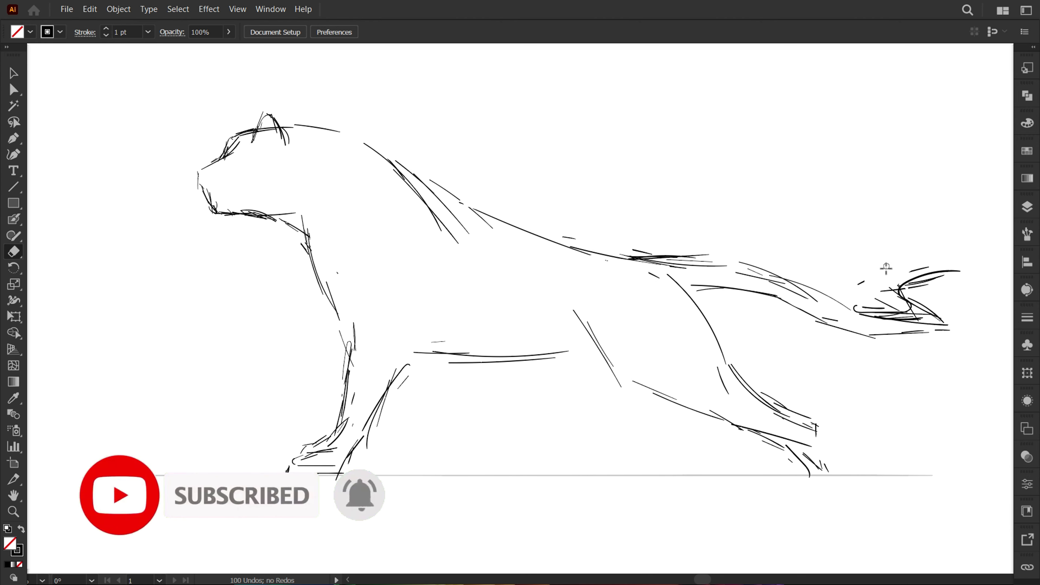
drag(880, 289, 910, 334)
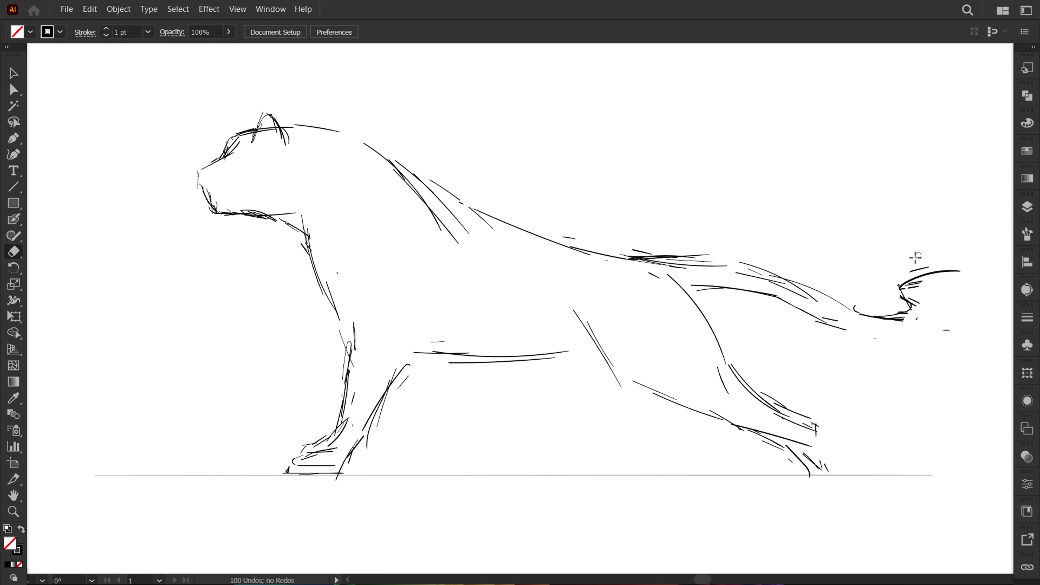
key(n)
drag(831, 317, 875, 328)
drag(914, 328, 869, 327)
mouse_move(925, 287)
mouse_down()
mouse_move(965, 270)
mouse_move(906, 303)
mouse_move(840, 308)
mouse_move(930, 331)
mouse_up()
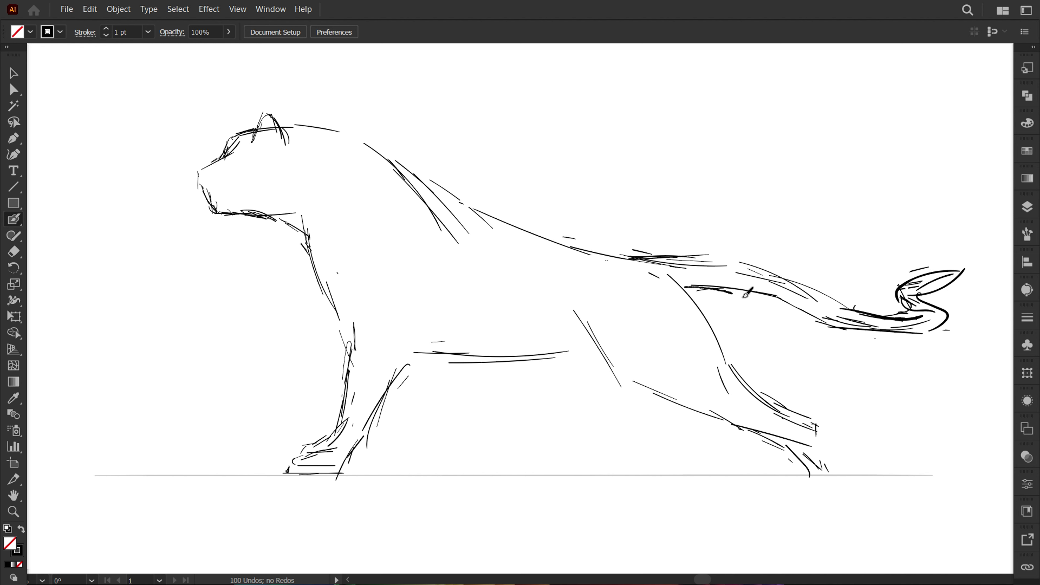
drag(652, 268, 921, 331)
key(shift+e)
mouse_move(791, 283)
mouse_down()
mouse_move(881, 316)
mouse_move(915, 286)
mouse_up()
mouse_move(785, 320)
mouse_down()
mouse_move(692, 261)
mouse_move(862, 305)
mouse_up()
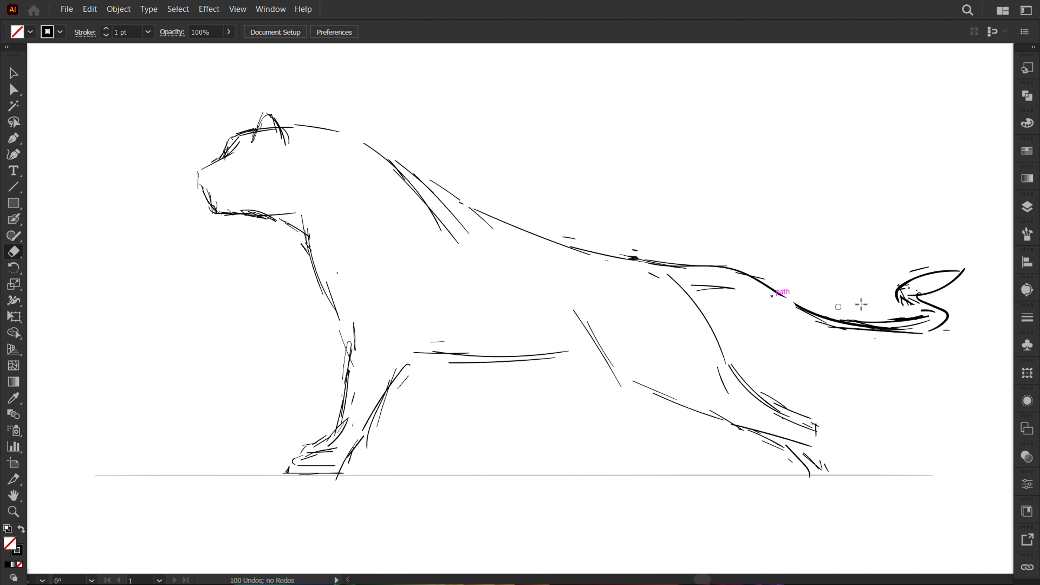
Step: Add strokes along the back into the tail and trim stray tail-tip fragments
key(n)
drag(605, 249, 766, 280)
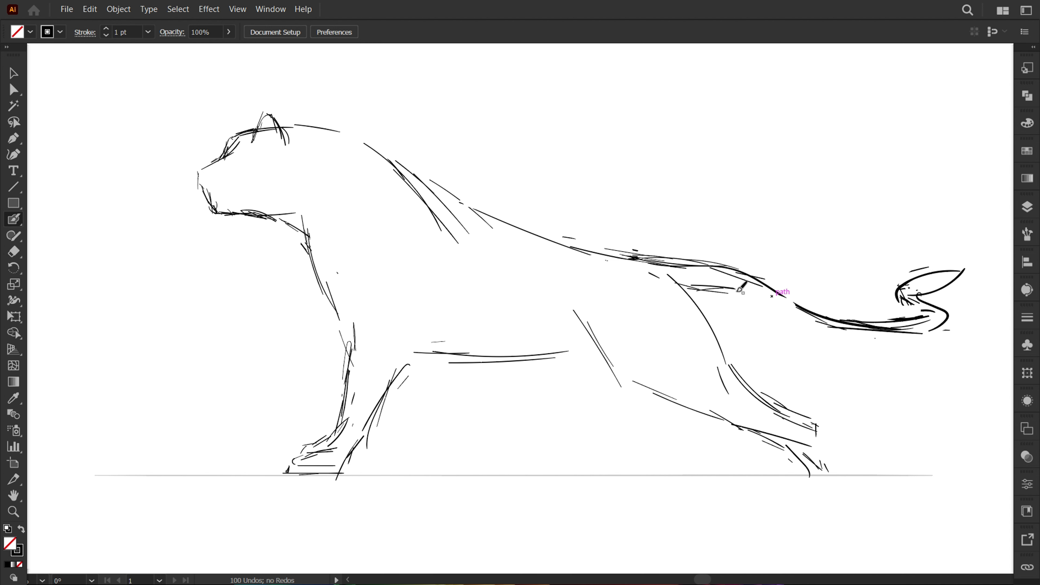
drag(702, 281, 905, 330)
key(shift+e)
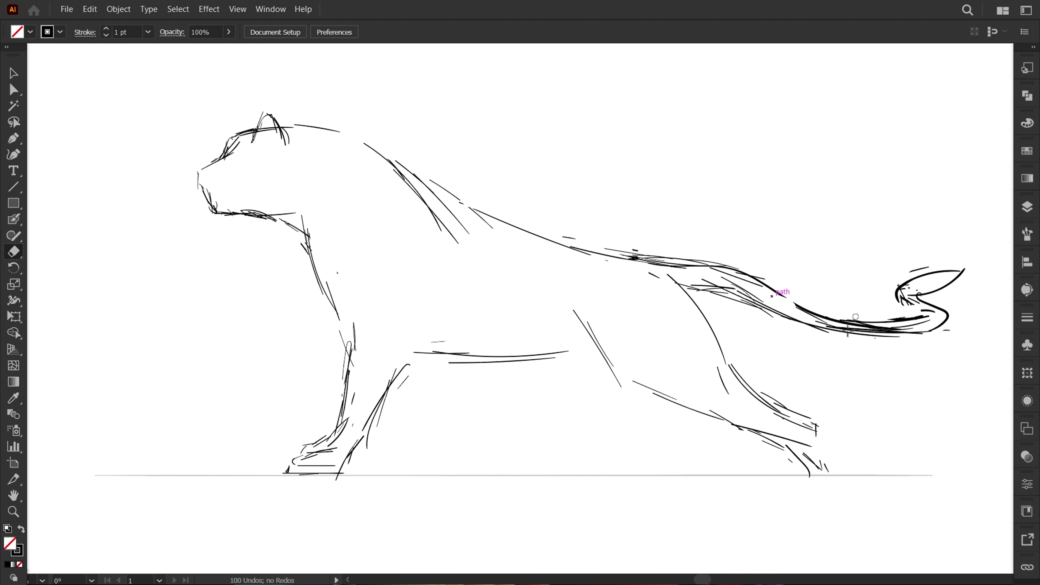
mouse_move(831, 324)
mouse_down()
mouse_move(910, 319)
mouse_move(852, 328)
mouse_up()
drag(907, 271, 957, 283)
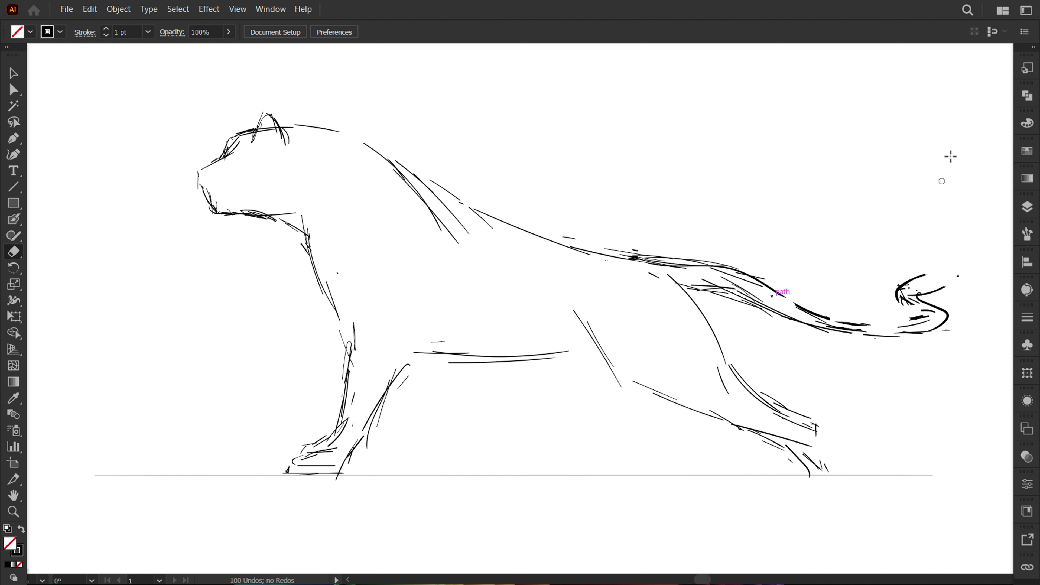
Step: Strengthen the upper back line, draw the belly toward the hind leg, and redraw the front leg
key(n)
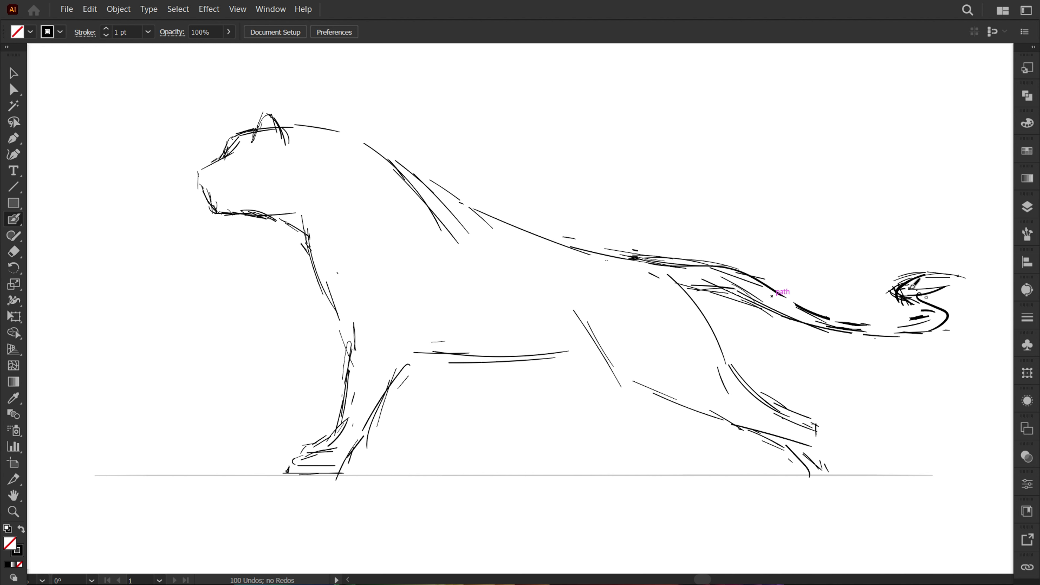
drag(896, 322, 475, 210)
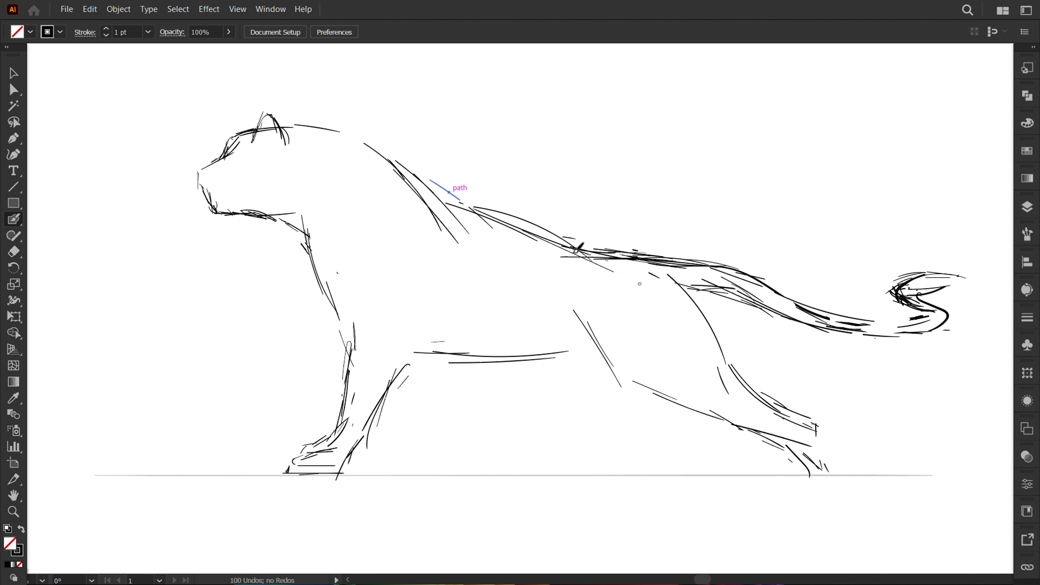
drag(545, 240, 432, 189)
drag(578, 314, 842, 469)
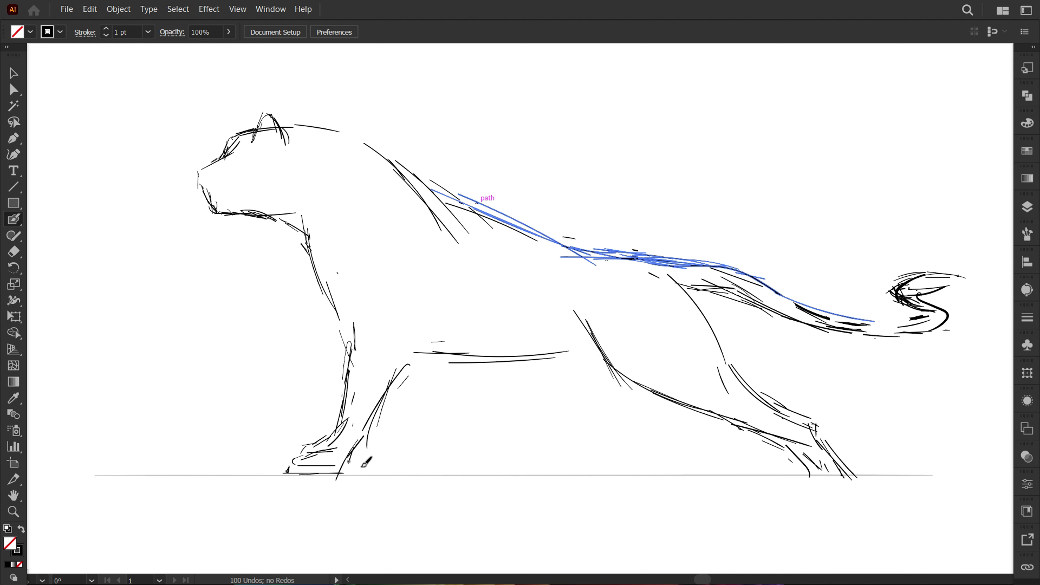
drag(352, 330, 335, 428)
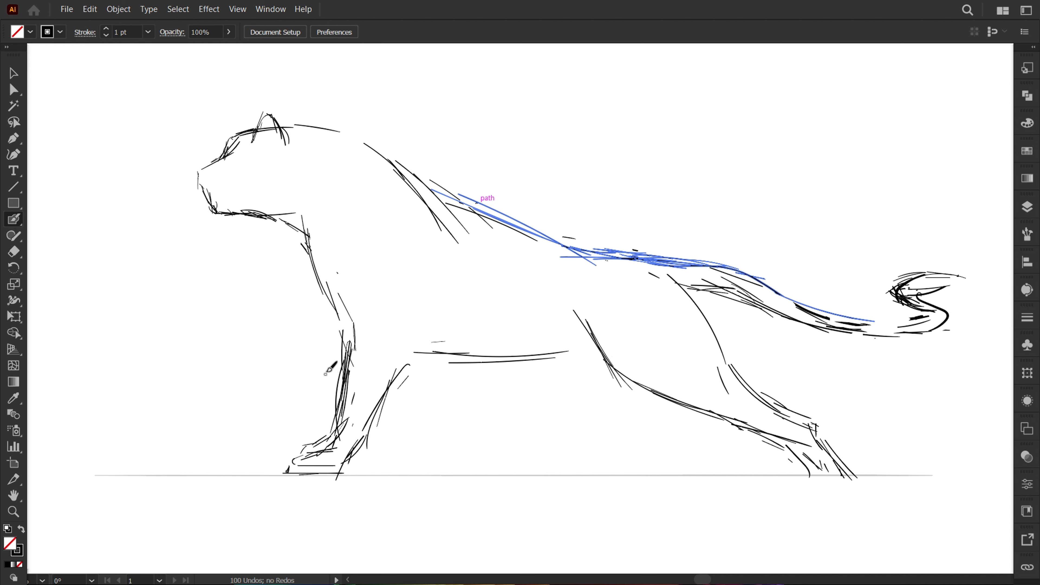
key(shift+e)
key(n)
Step: Sketch a bent leg with its paw behind the front leg, reaching the ground line
drag(405, 386, 436, 427)
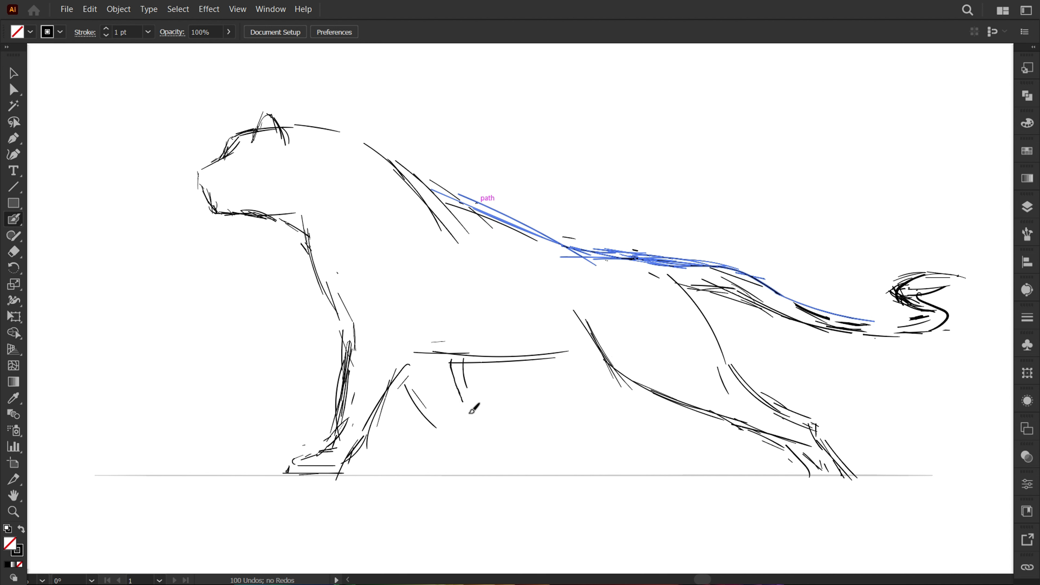
drag(450, 361, 469, 402)
mouse_move(471, 400)
mouse_down()
mouse_move(460, 430)
mouse_move(469, 442)
mouse_up()
drag(432, 426, 445, 442)
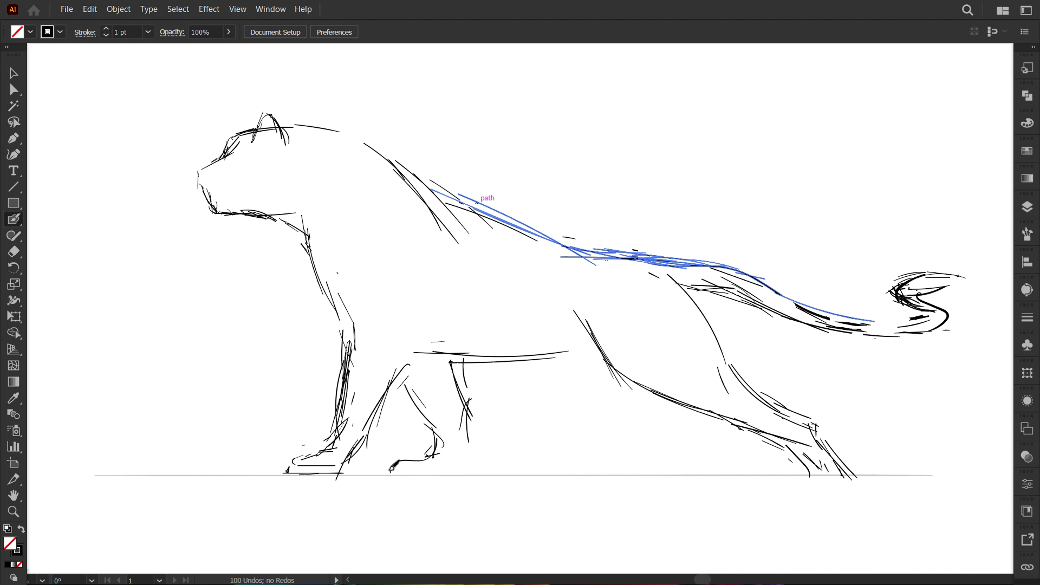
drag(449, 475, 475, 450)
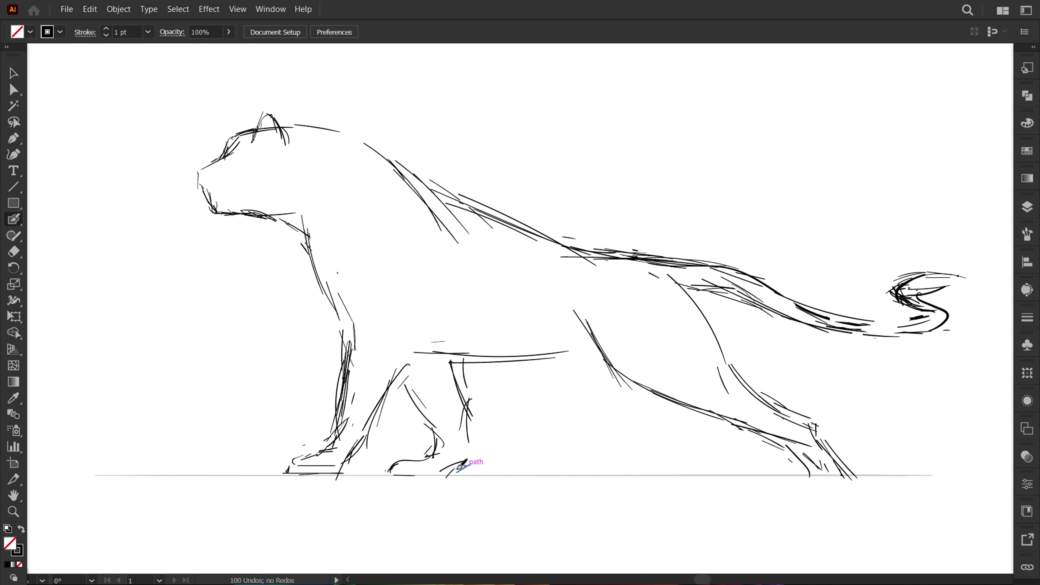
drag(420, 363, 395, 406)
drag(399, 379, 439, 428)
drag(434, 349, 362, 436)
drag(398, 310, 408, 366)
drag(401, 317, 417, 355)
drag(415, 334, 471, 397)
mouse_move(446, 356)
mouse_down()
mouse_move(476, 398)
mouse_move(435, 463)
mouse_up()
Step: Pencil three extra hind-leg strokes and two ground strokes under the front and hind feet
key(shift+e)
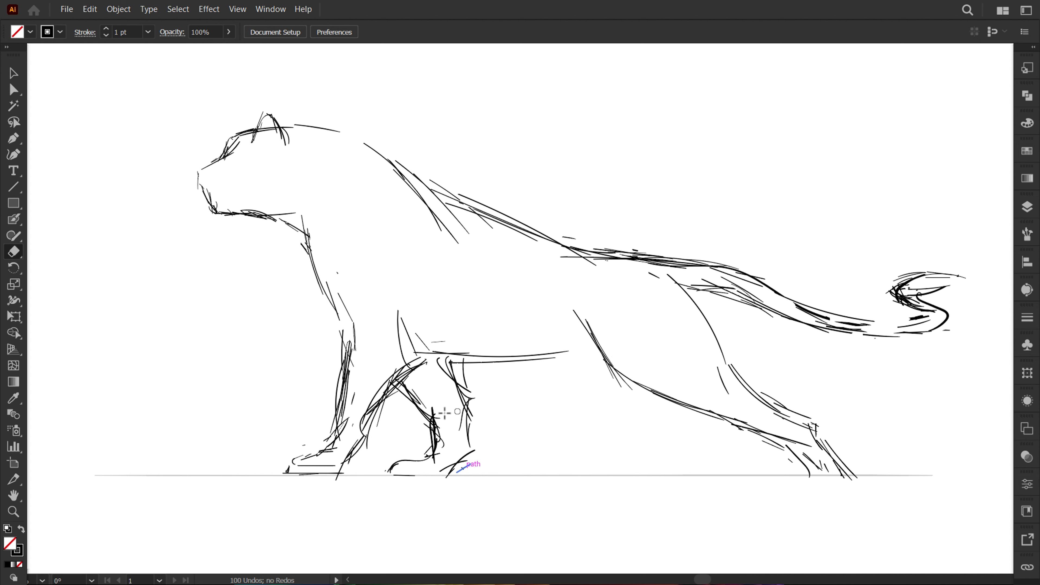
scroll(534, 428, right, 2)
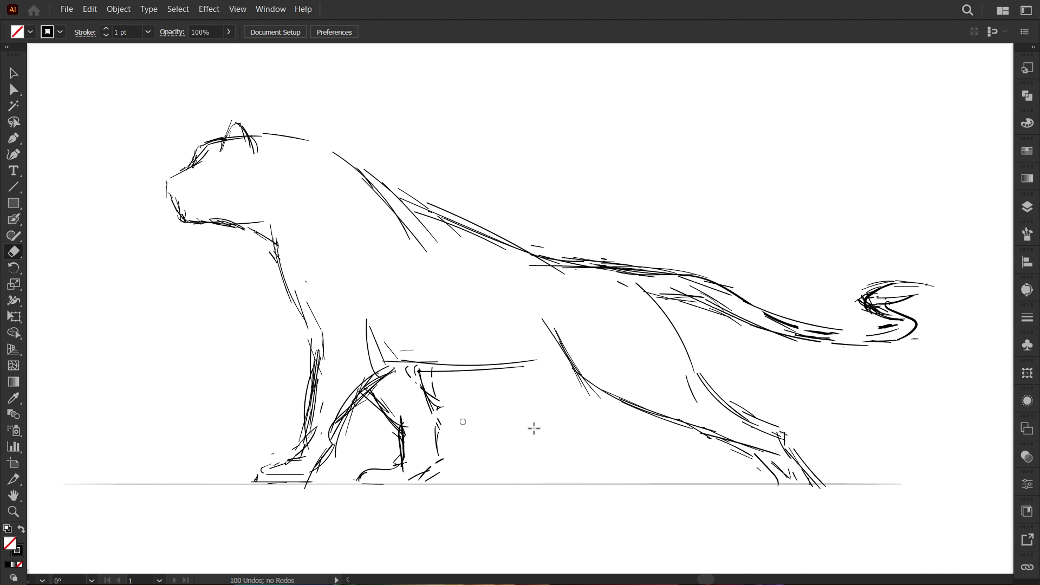
key(n)
mouse_move(561, 358)
mouse_down()
mouse_move(508, 360)
mouse_move(567, 371)
mouse_move(550, 409)
mouse_move(572, 411)
mouse_up()
drag(538, 374, 566, 423)
drag(560, 415, 594, 443)
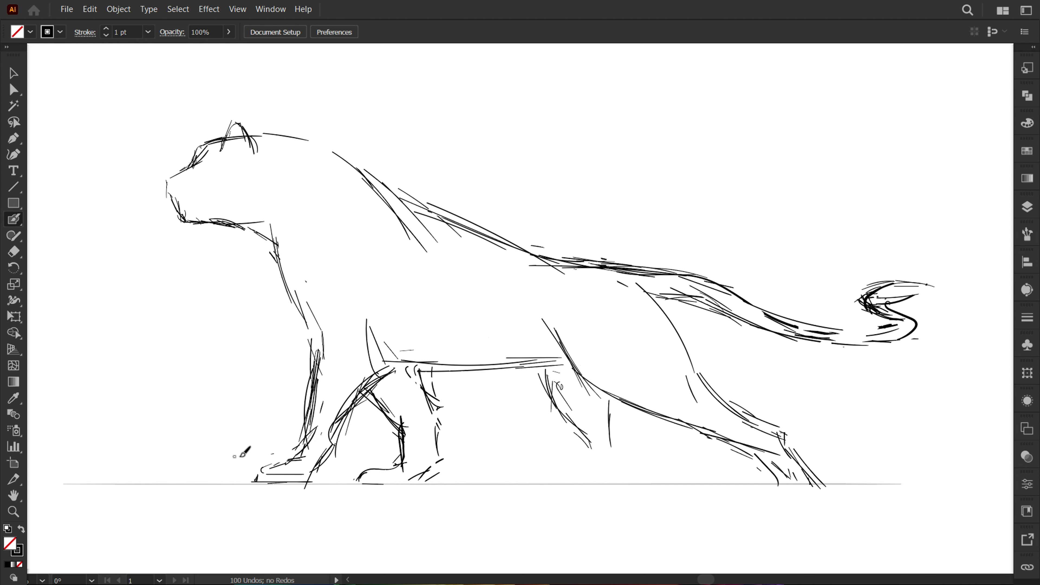
drag(240, 456, 385, 457)
drag(473, 456, 727, 457)
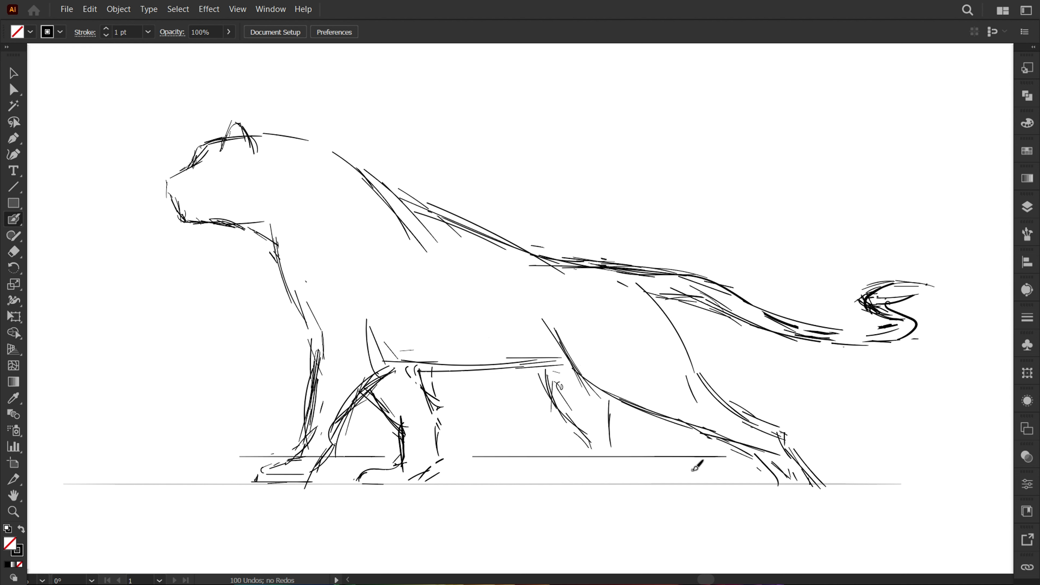
Step: Move the horizontal ground stroke down and stretch it further right
key(v)
mouse_move(237, 316)
mouse_down()
mouse_move(459, 492)
mouse_move(429, 450)
mouse_up()
drag(514, 456, 310, 465)
click(275, 470)
click(553, 446)
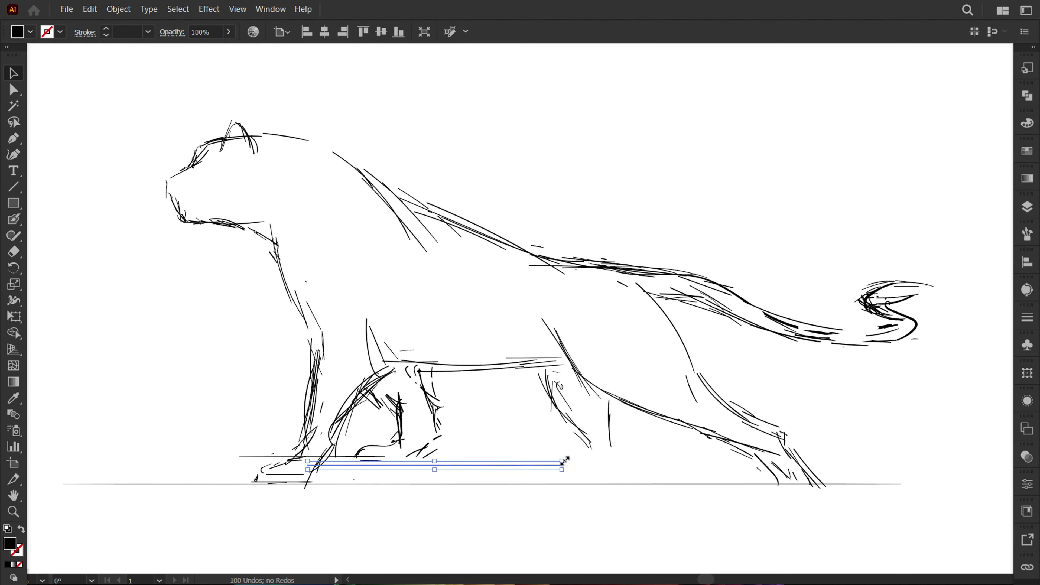
drag(563, 462, 766, 467)
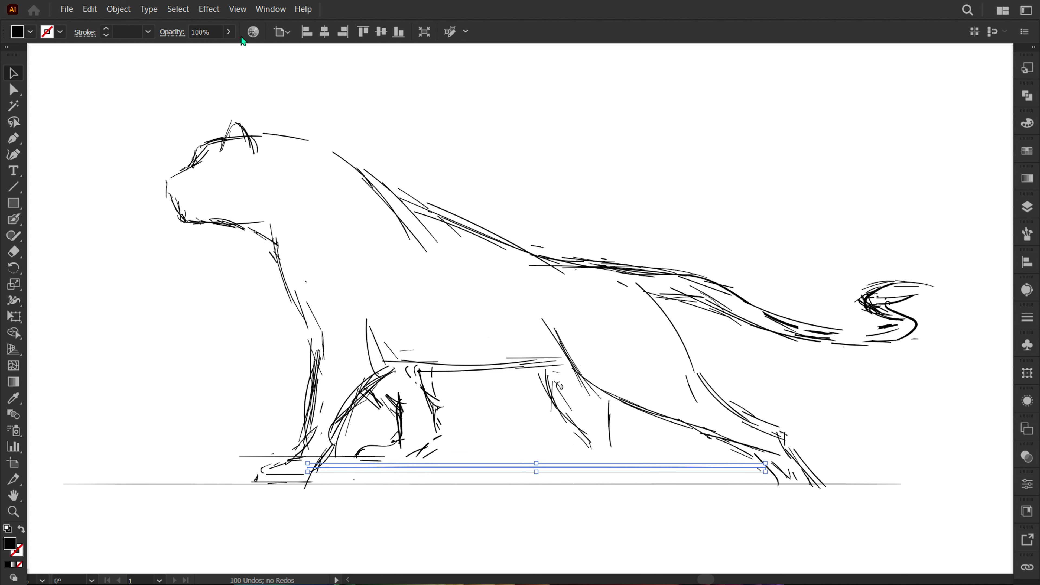
Step: Fade the long ground stroke to 39% opacity and deselect it
click(229, 32)
drag(228, 46, 196, 46)
click(488, 440)
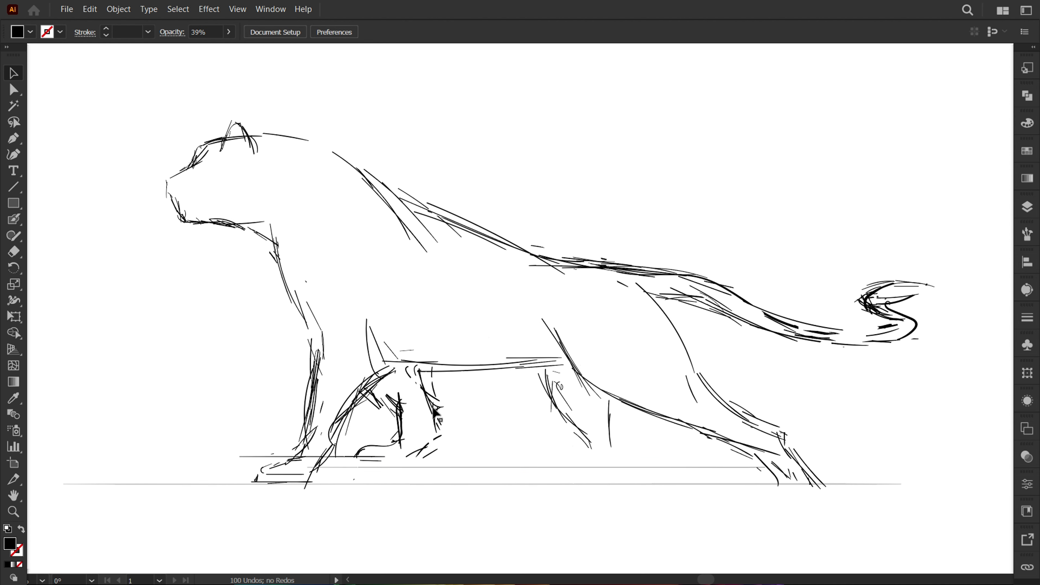
key(shift+e)
scroll(430, 414, up, 1)
Step: Pencil black, unfilled strokes for the rear paw, hind leg, belly and haunch
key(n)
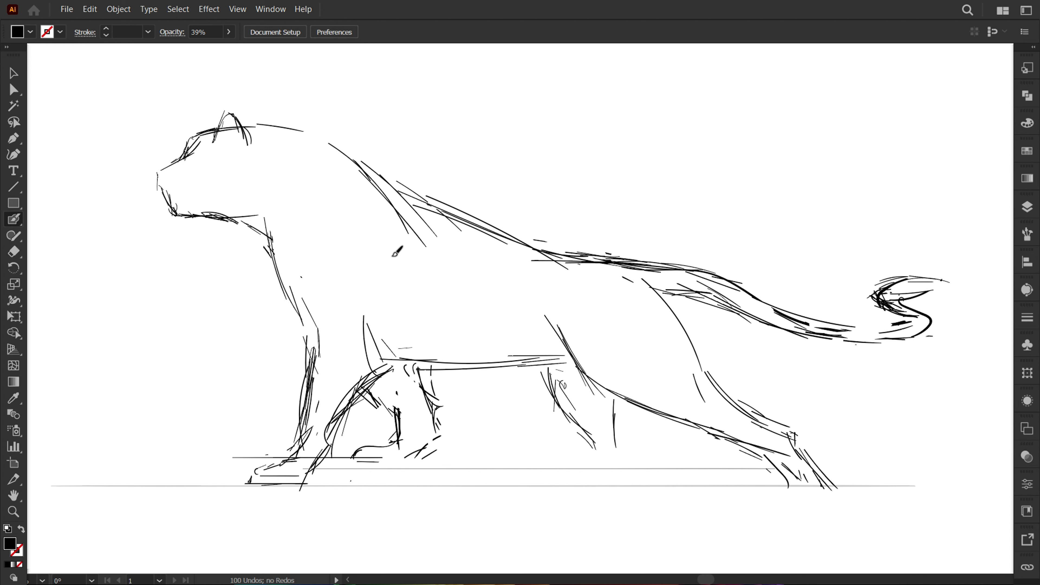
key(shift+x)
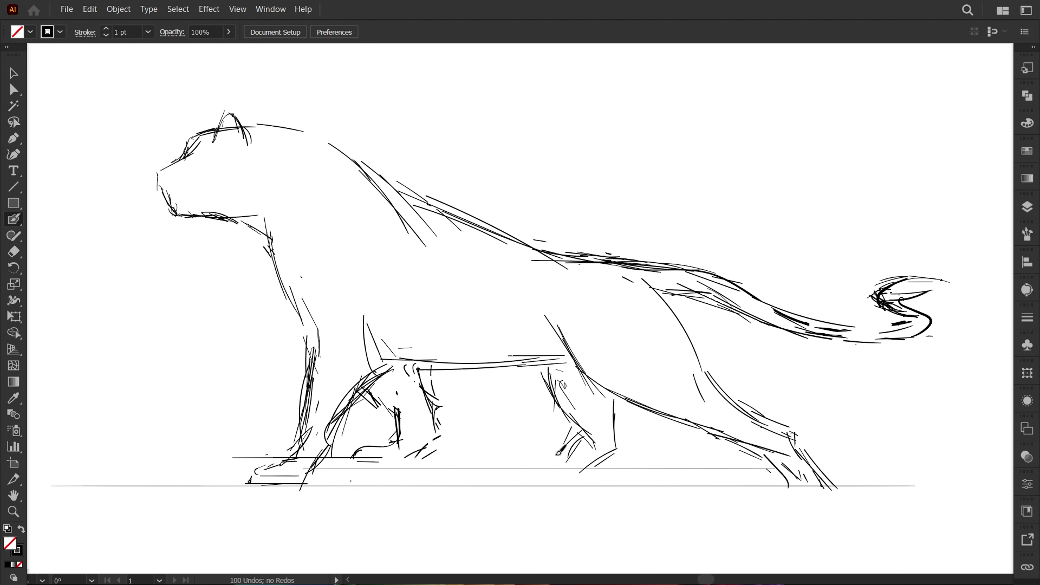
drag(540, 469, 583, 440)
drag(555, 465, 582, 441)
mouse_move(625, 399)
mouse_down()
mouse_move(627, 448)
mouse_move(579, 471)
mouse_up()
drag(549, 370, 589, 436)
mouse_move(550, 315)
mouse_down()
mouse_move(599, 389)
mouse_move(679, 400)
mouse_up()
drag(627, 403, 737, 432)
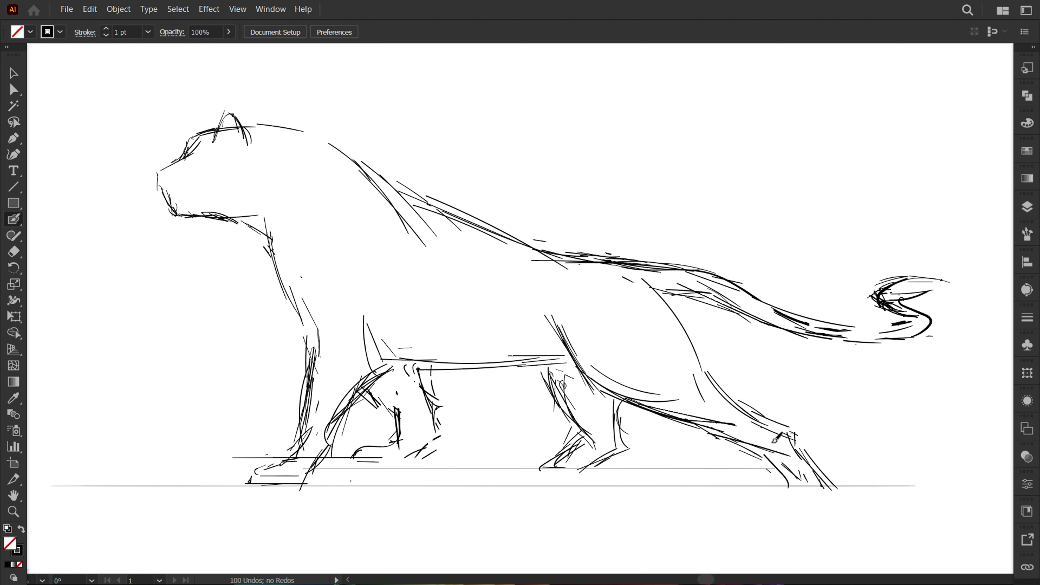
drag(676, 418, 778, 453)
drag(686, 335, 708, 379)
drag(701, 311, 794, 415)
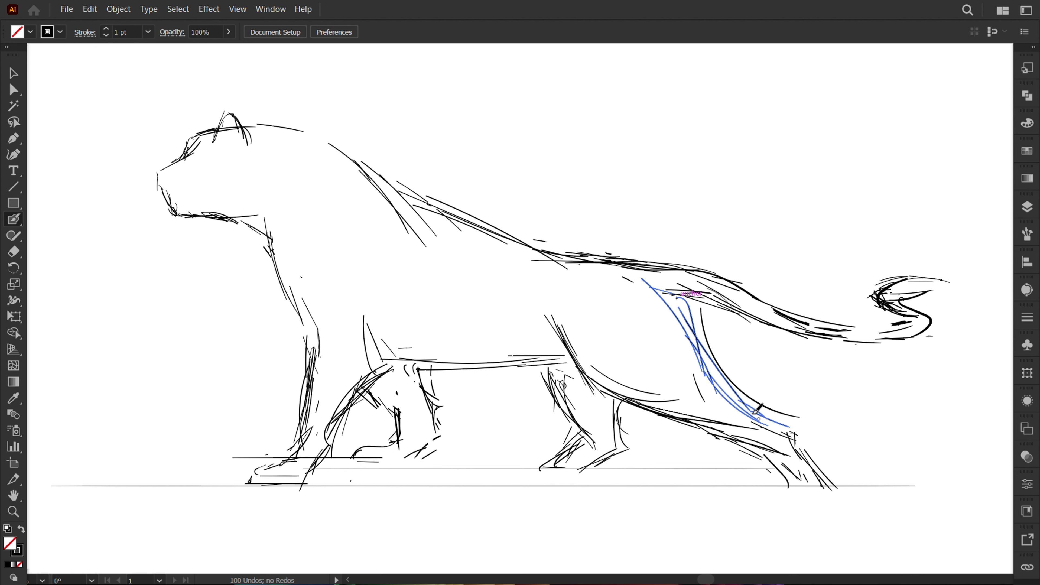
drag(836, 487, 798, 427)
Step: Erase stray strokes near the tail base, hip, back and front leg
key(shift+e)
drag(696, 295, 680, 385)
drag(664, 291, 708, 336)
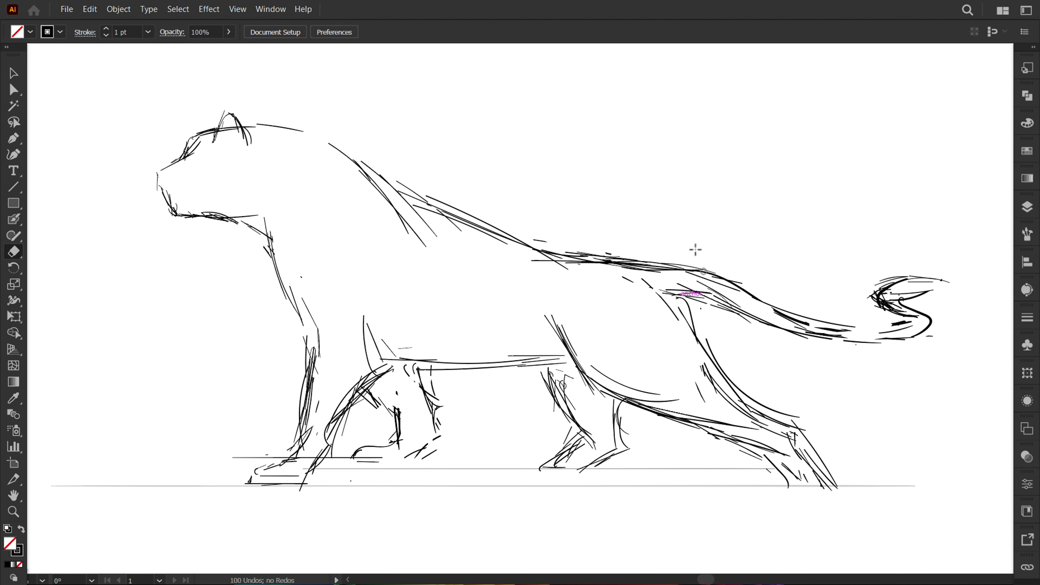
drag(696, 269, 803, 324)
drag(418, 196, 486, 221)
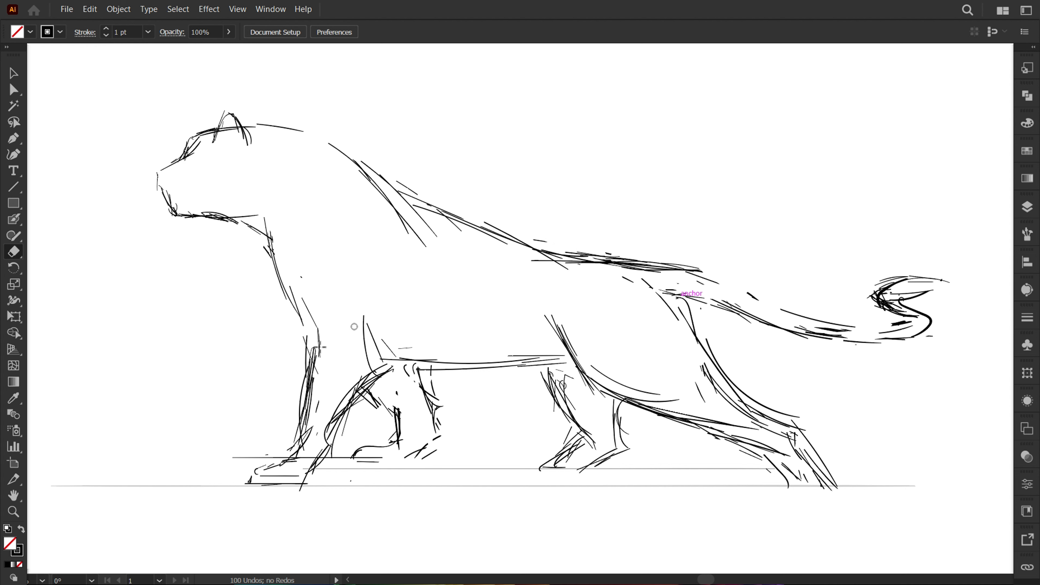
mouse_move(321, 347)
mouse_down()
mouse_move(316, 463)
mouse_move(248, 480)
mouse_up()
Step: Add strokes along the back, shoulder, belly, hind leg and hind-foot sole, undoing a bad chest stroke
key(n)
mouse_move(346, 430)
mouse_down()
mouse_move(404, 371)
mouse_move(465, 367)
mouse_up()
key(ctrl+z)
drag(359, 160, 466, 277)
drag(409, 197, 529, 246)
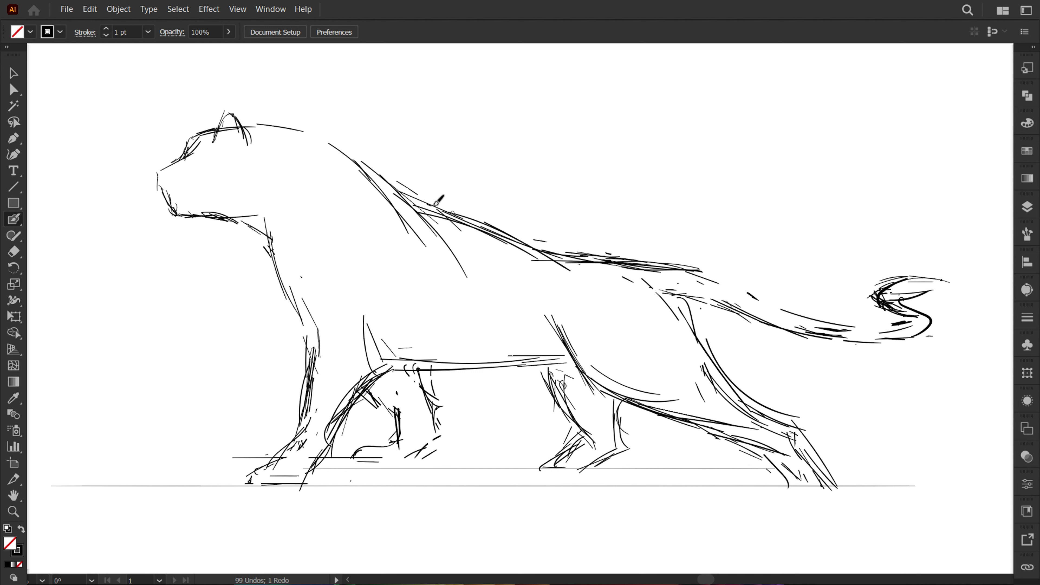
mouse_move(442, 212)
mouse_down()
mouse_move(553, 254)
mouse_move(760, 302)
mouse_up()
drag(689, 275, 819, 337)
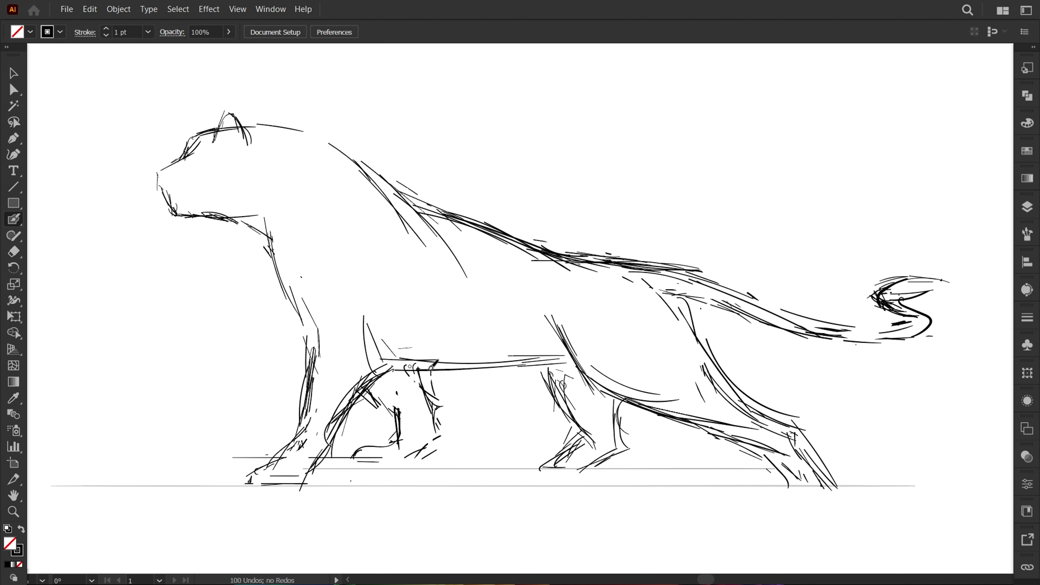
drag(435, 364, 566, 363)
drag(549, 369, 598, 444)
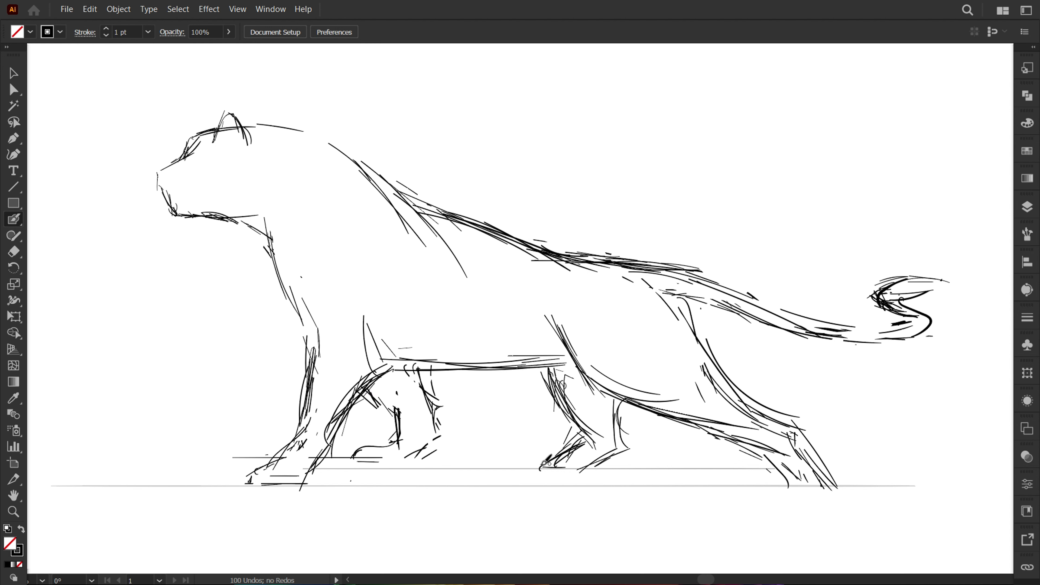
drag(535, 467, 620, 455)
mouse_move(549, 389)
mouse_down()
mouse_move(582, 387)
mouse_move(631, 410)
mouse_up()
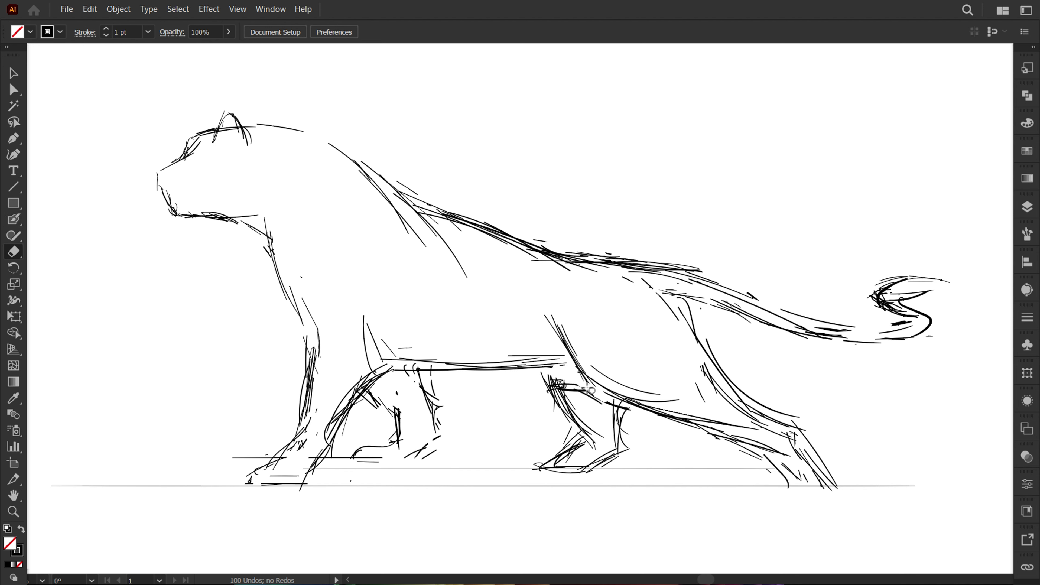
Step: Erase stray strokes on the lower hind leg, shoulder, upper back and front leg
drag(659, 289, 817, 488)
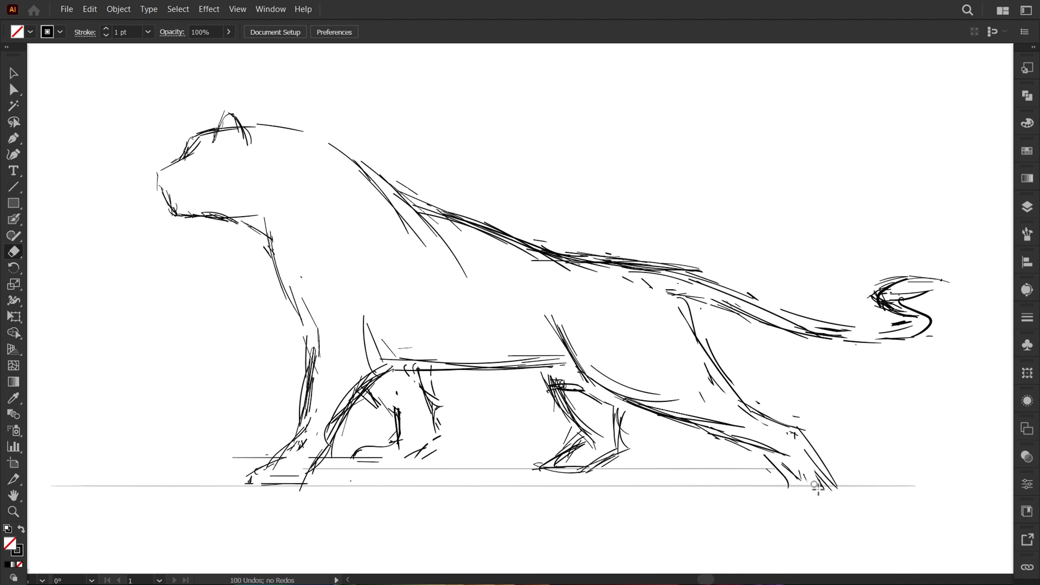
drag(418, 209, 577, 246)
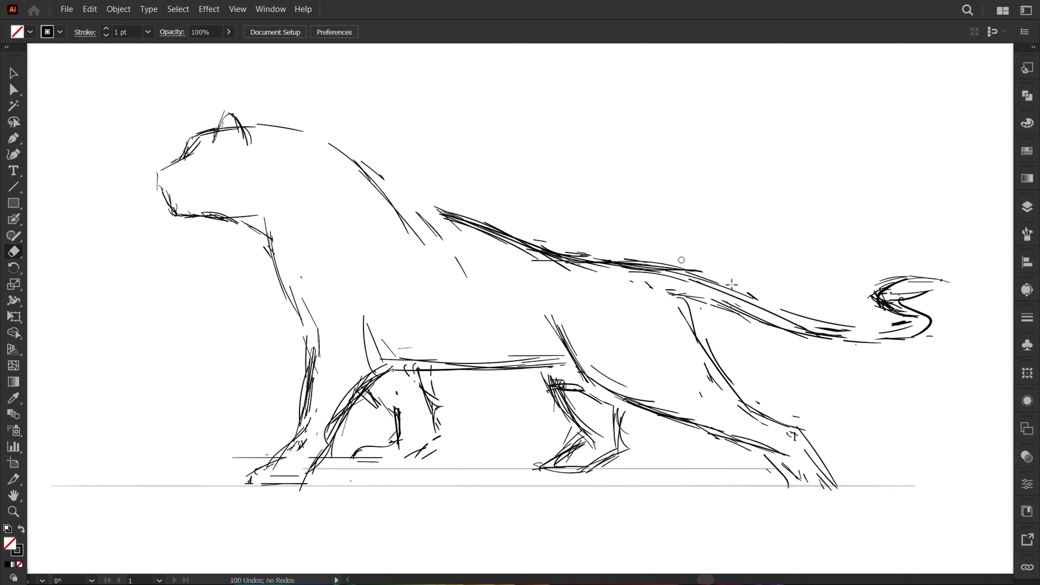
drag(682, 260, 631, 265)
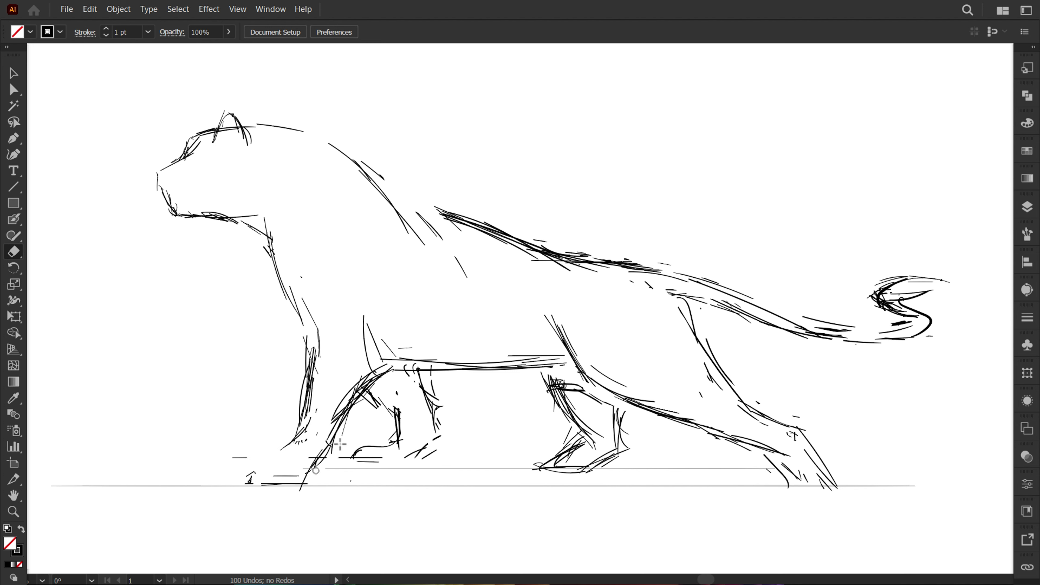
drag(312, 475, 342, 405)
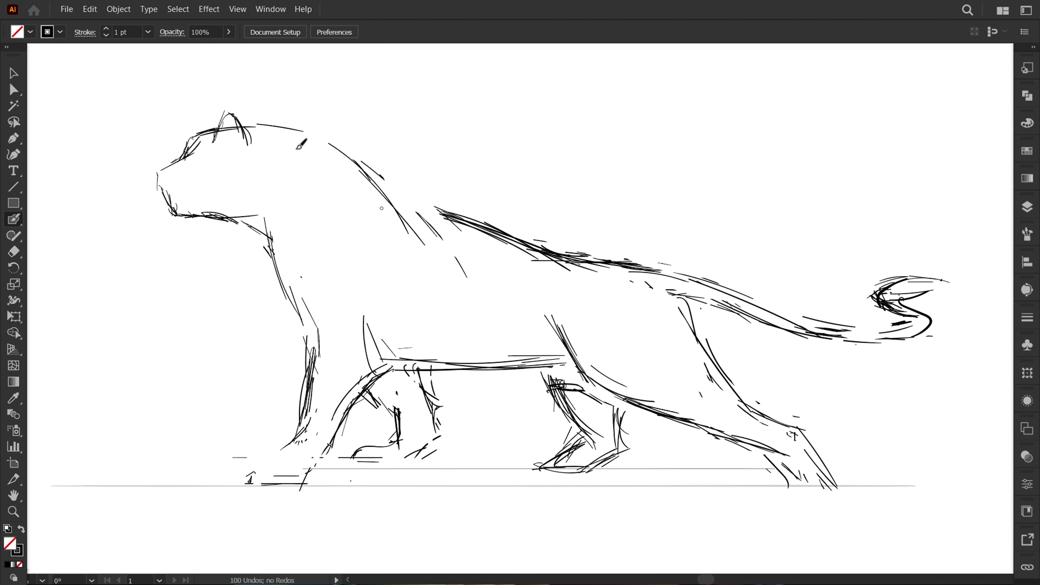
Step: Redraw the neck-to-back curve, chest line and front leg down to the paw
drag(256, 123, 410, 221)
drag(340, 147, 450, 242)
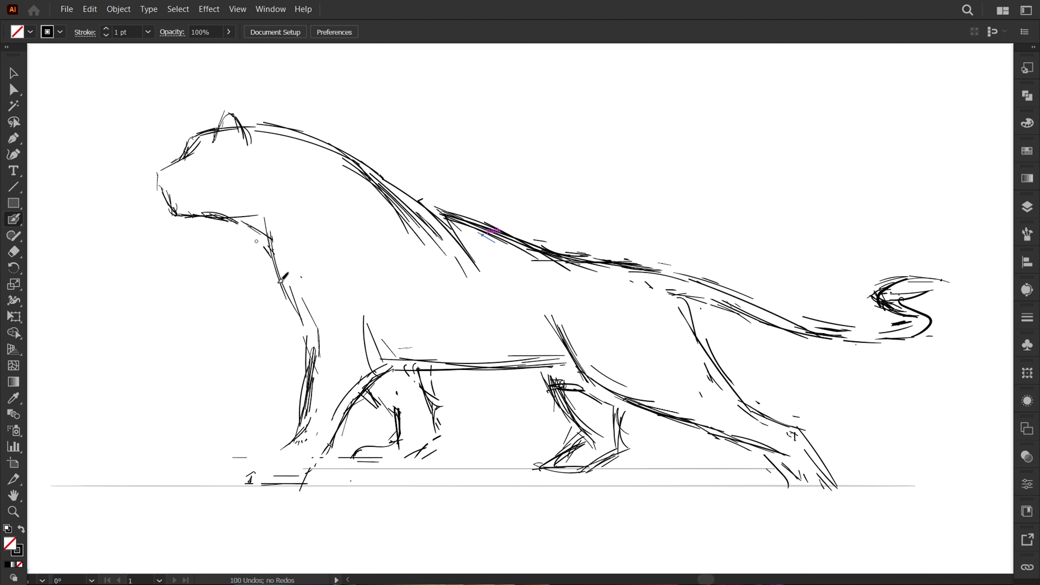
drag(259, 213, 301, 318)
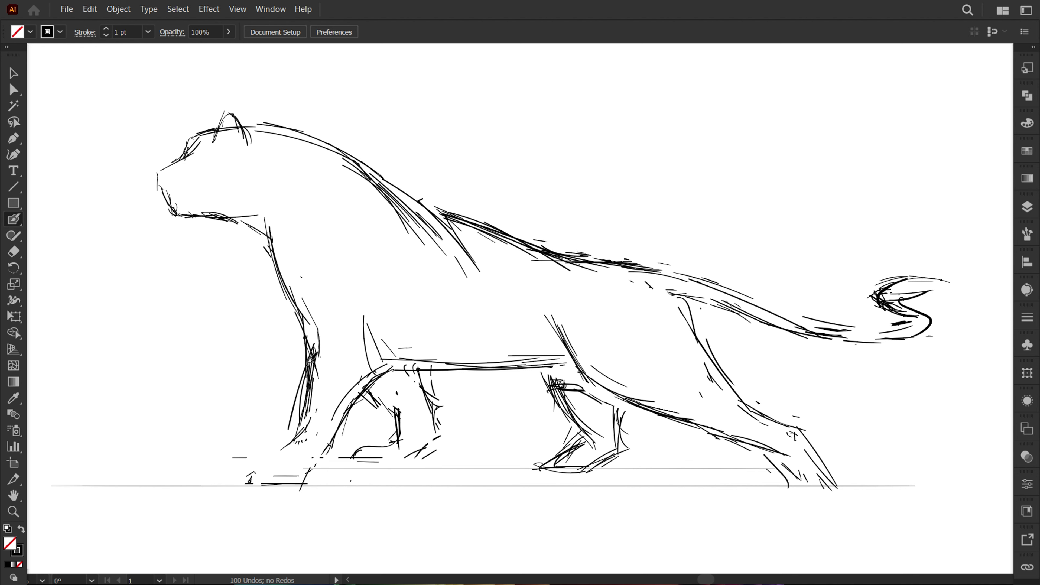
drag(311, 360, 293, 460)
key(ctrl+z)
drag(299, 425, 271, 468)
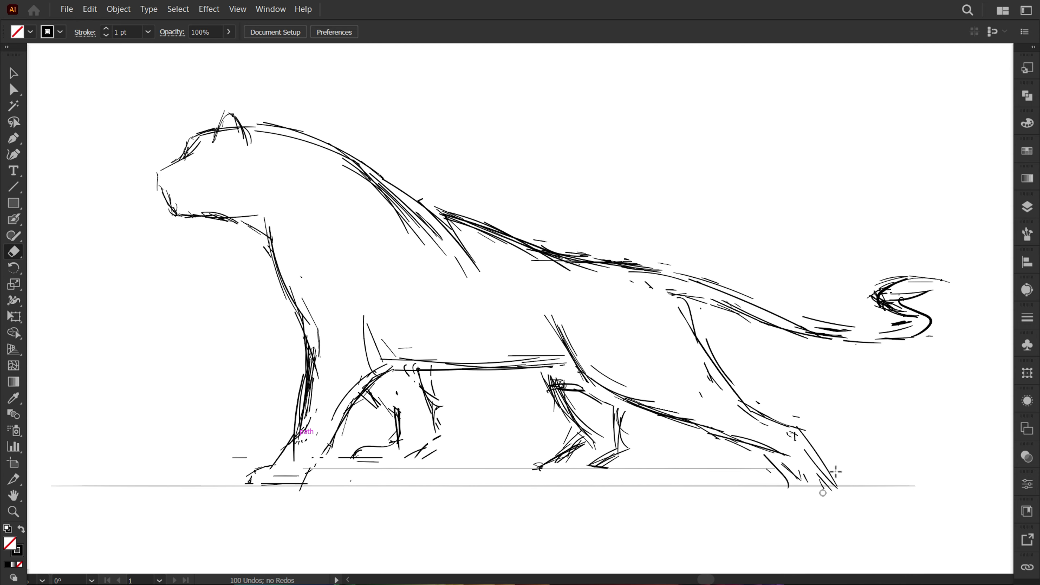
key(ctrl+0)
Step: Scale the whole sketch down to about 0.8 its size and group it
key(v)
key(ctrl+a)
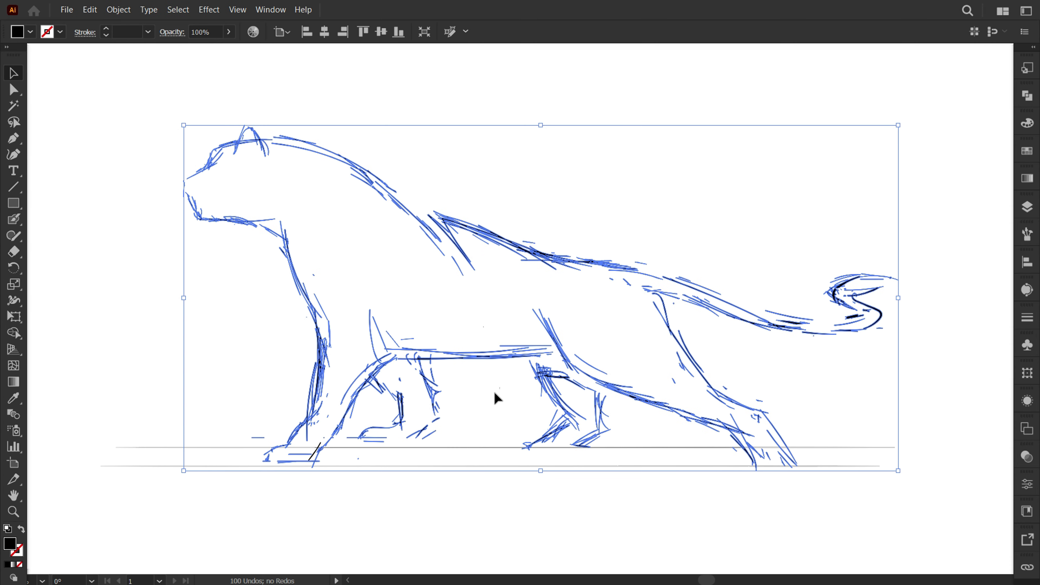
click(750, 156)
drag(773, 242, 141, 461)
key(ctrl+g)
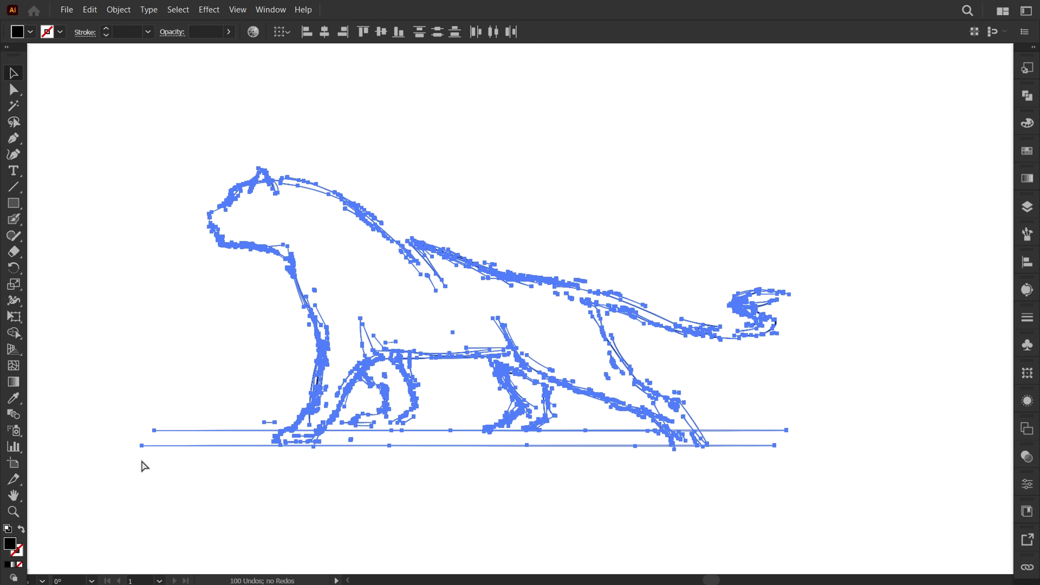
Step: Set the grouped sketch's opacity to 25%
click(229, 32)
drag(229, 48, 199, 48)
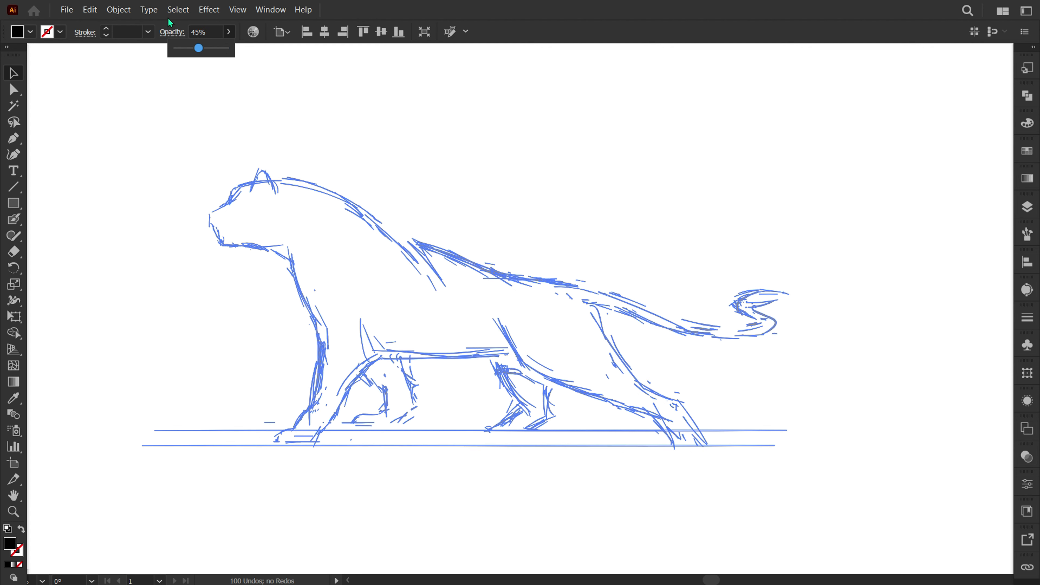
click(1028, 207)
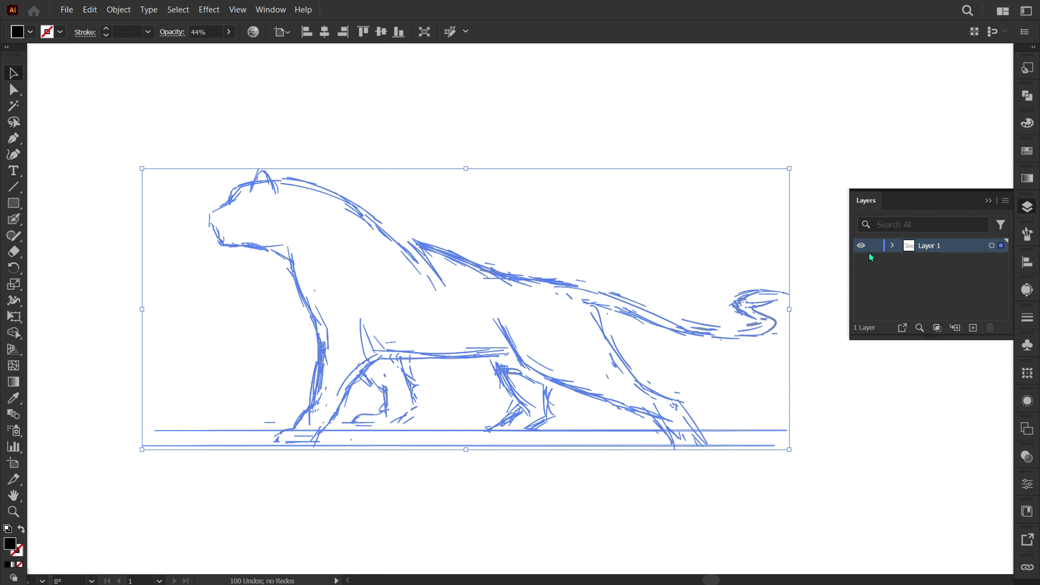
double_click(221, 32)
text(25)
key(Return)
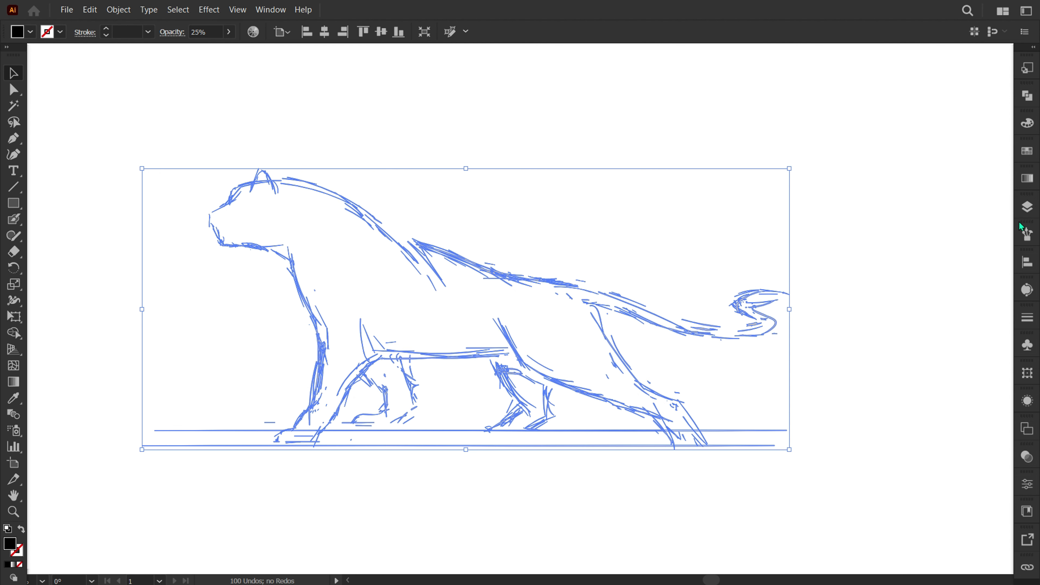
Step: Lock Layer 1 and add a new layer above it
click(1028, 207)
click(875, 260)
click(973, 328)
Step: Keep the new layer's default name and close the Layers panel
double_click(940, 246)
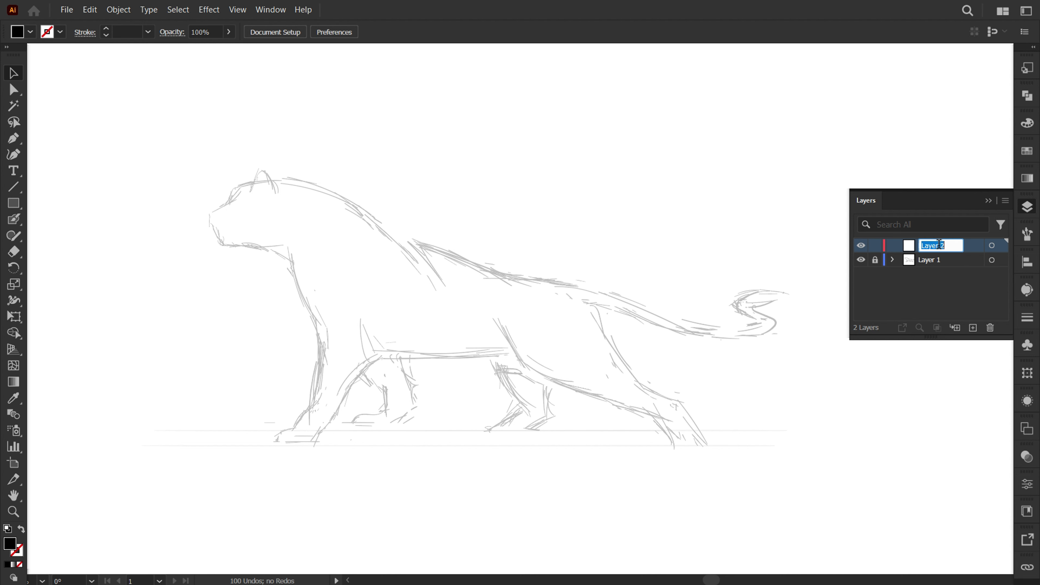
key(Return)
click(1029, 207)
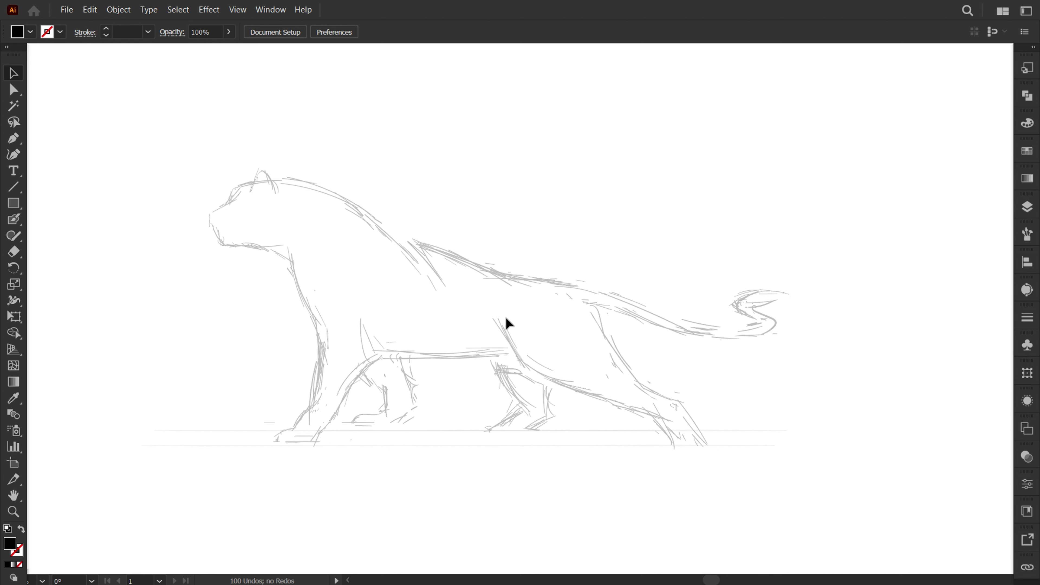
Step: Set the fill colour to a very dark blue
double_click(13, 548)
click(490, 262)
click(319, 356)
key(Return)
Step: Paintbrush the head outline: nose, chin, muzzle, forehead and lower jaw
key(b)
scroll(399, 276, up, 3)
scroll(298, 307, up, 3)
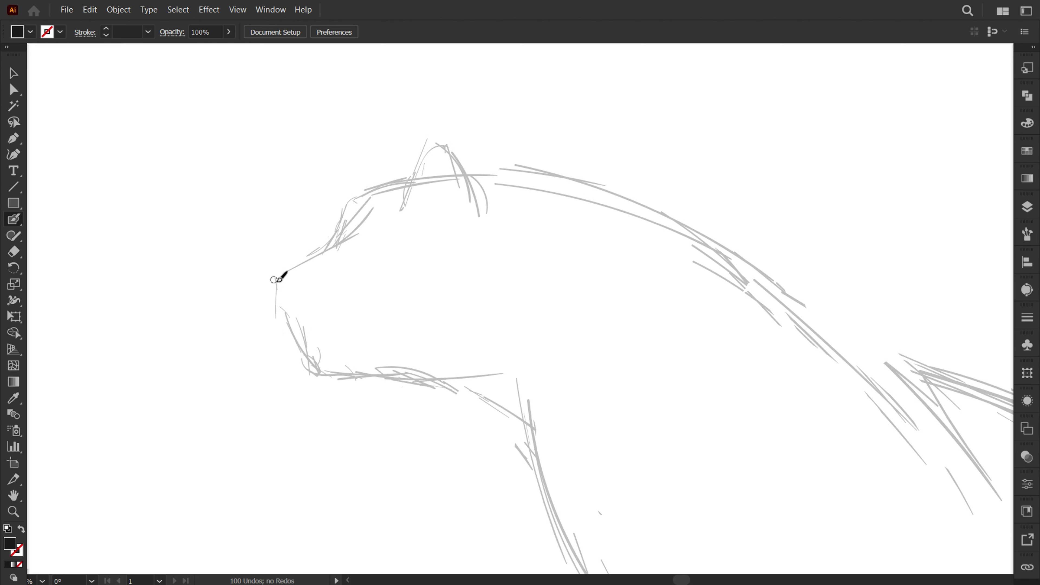
drag(267, 289, 318, 345)
drag(268, 285, 362, 254)
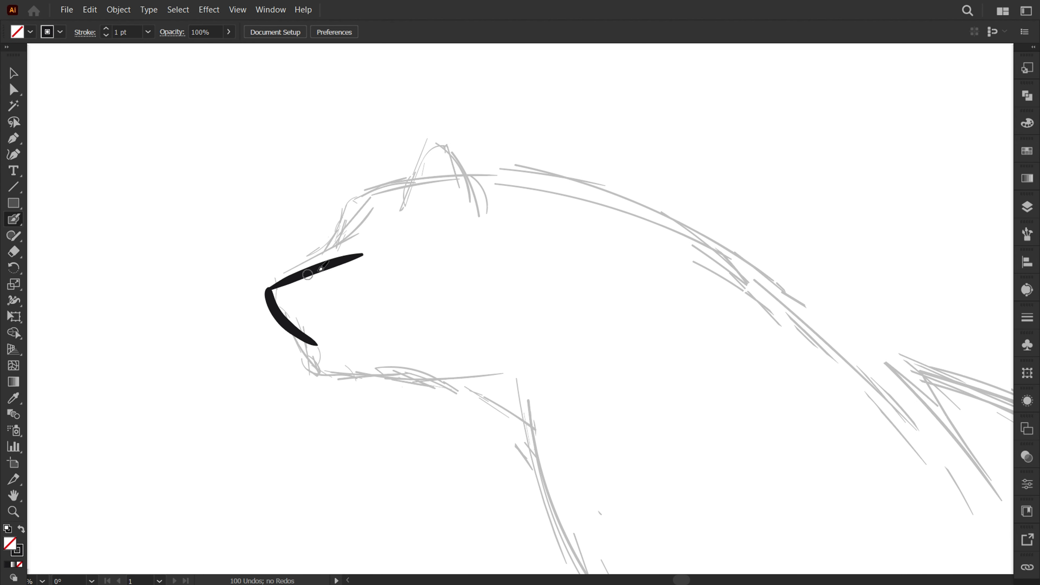
drag(270, 288, 433, 179)
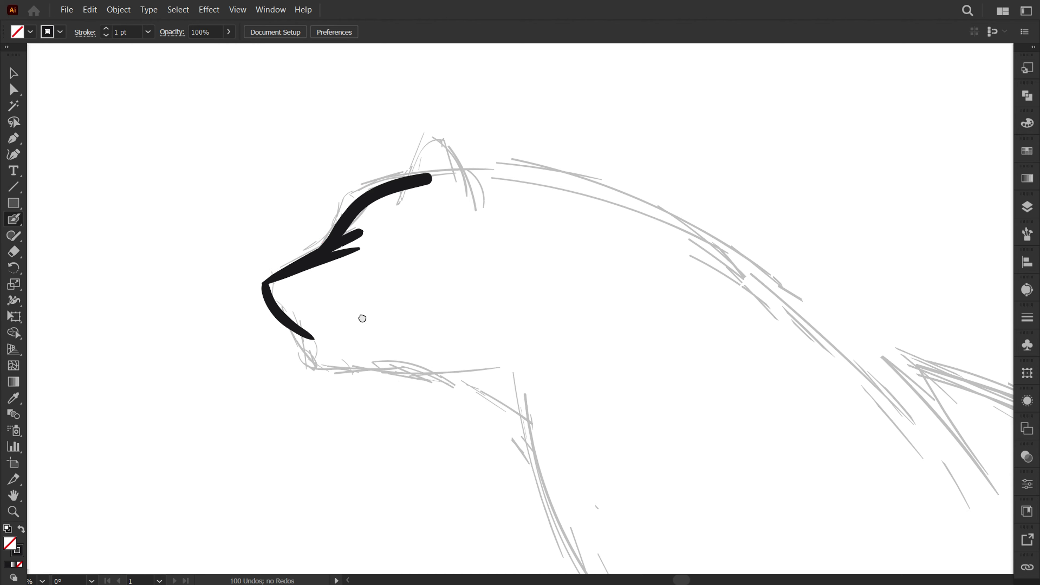
mouse_move(285, 324)
mouse_down()
mouse_move(310, 346)
mouse_move(383, 358)
mouse_up()
mouse_move(301, 352)
mouse_down()
mouse_move(446, 367)
mouse_move(537, 438)
mouse_up()
Step: Paint the neck, back of the head, long back line and a neck-to-chest stroke
scroll(462, 216, up, 3)
drag(416, 279, 456, 331)
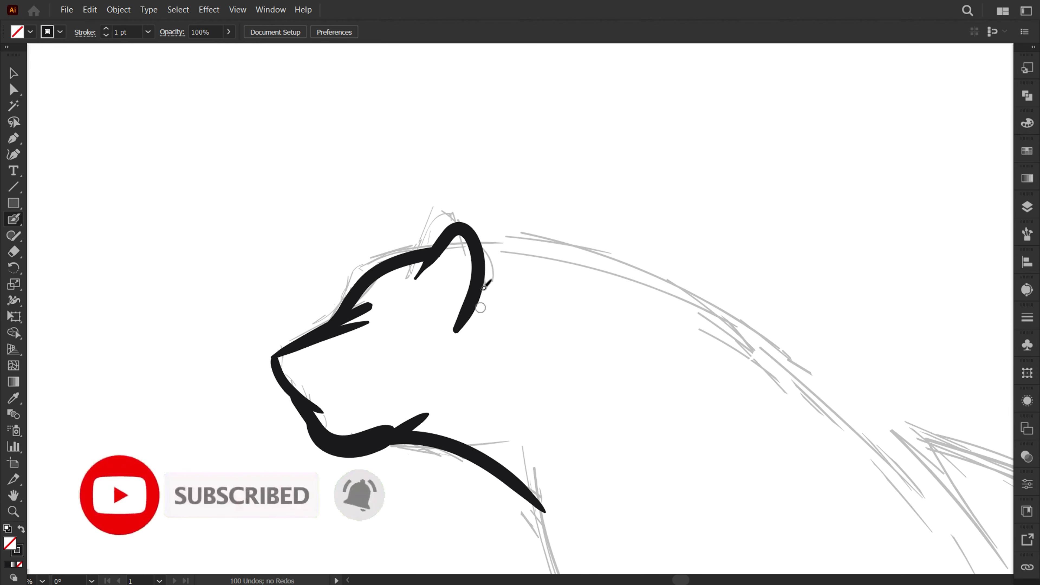
mouse_move(494, 253)
mouse_down()
mouse_move(605, 292)
mouse_move(689, 348)
mouse_up()
drag(654, 250, 546, 191)
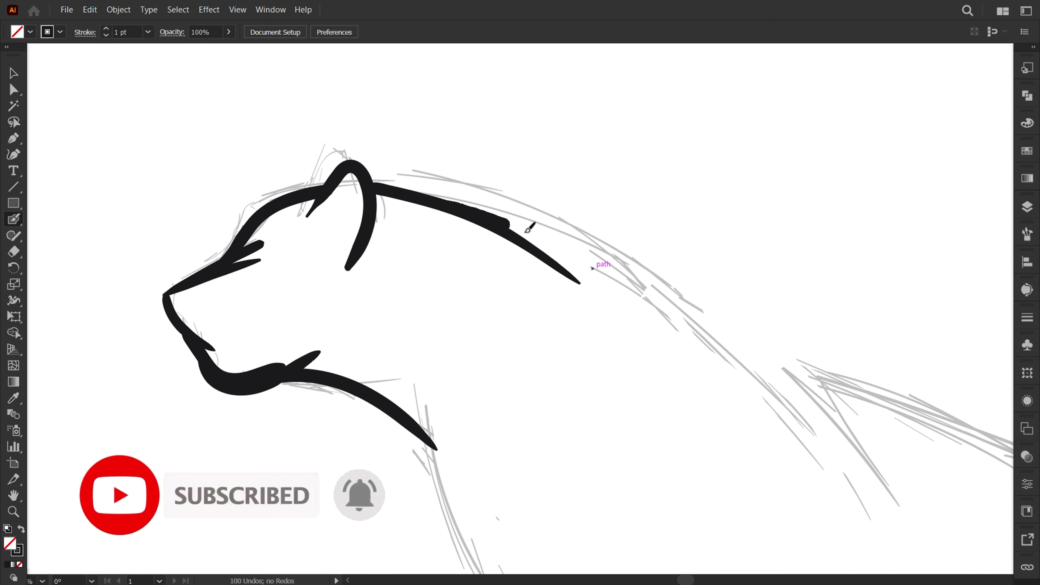
drag(532, 225, 813, 448)
drag(540, 372, 608, 297)
scroll(609, 297, down, 3)
drag(447, 223, 510, 453)
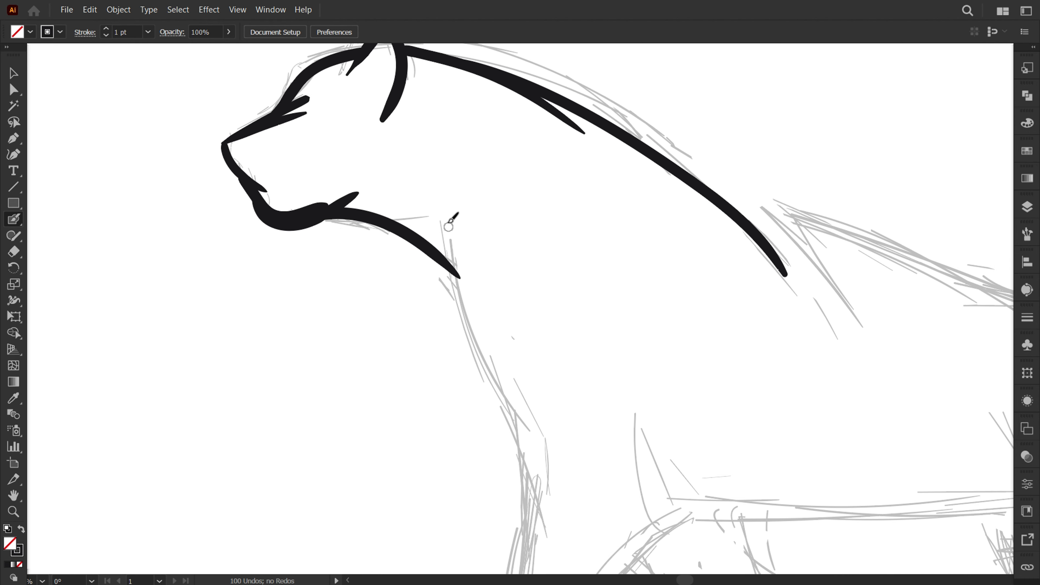
scroll(540, 364, down, 2)
Step: Trim the chest stroke and repaint the chest line down toward the front paw
key(shift+e)
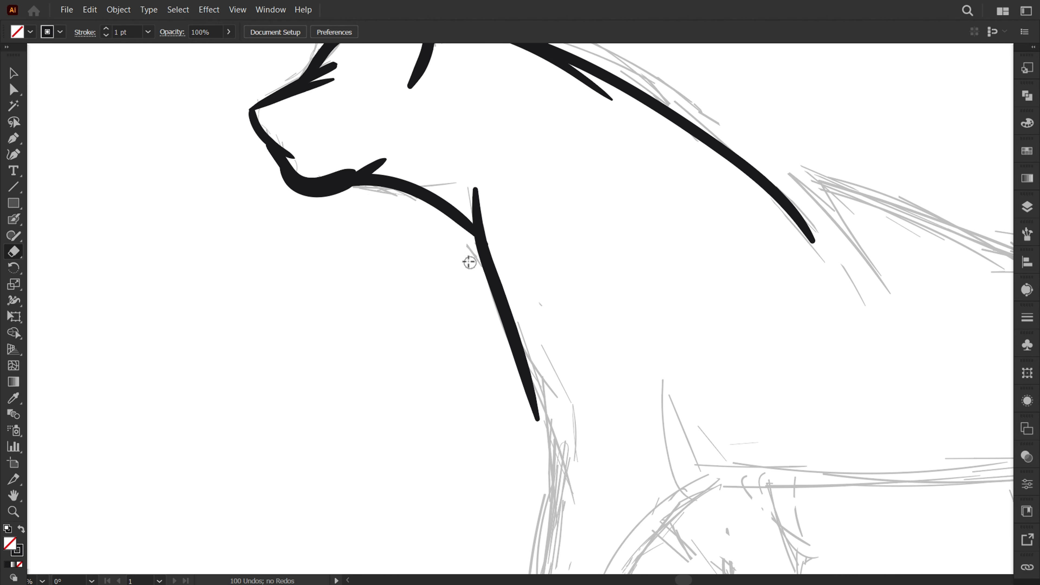
drag(490, 287, 523, 356)
key(shift+b)
drag(502, 278, 586, 452)
key(ctrl+z)
key(ctrl+z)
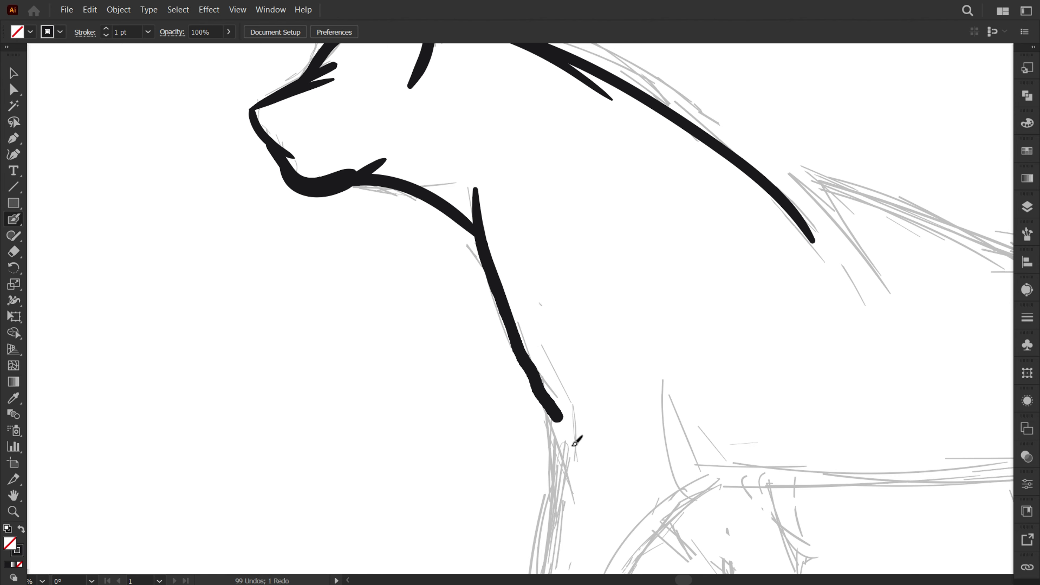
scroll(578, 410, down, 2)
scroll(580, 358, down, 2)
drag(568, 307, 538, 492)
mouse_move(567, 437)
mouse_down()
mouse_move(616, 369)
mouse_move(548, 471)
mouse_move(569, 456)
mouse_up()
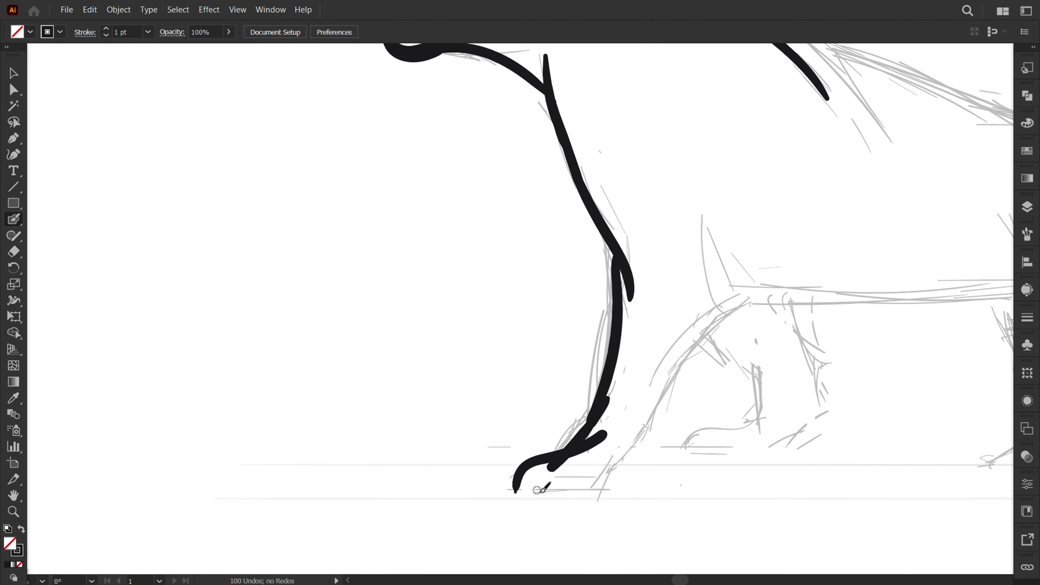
Step: Paint the belly line and long back line, undoing a stray front-paw stroke
mouse_move(521, 488)
mouse_down()
mouse_move(582, 489)
mouse_move(528, 516)
mouse_move(554, 516)
mouse_move(770, 286)
mouse_up()
key(a)
key(ctrl+z)
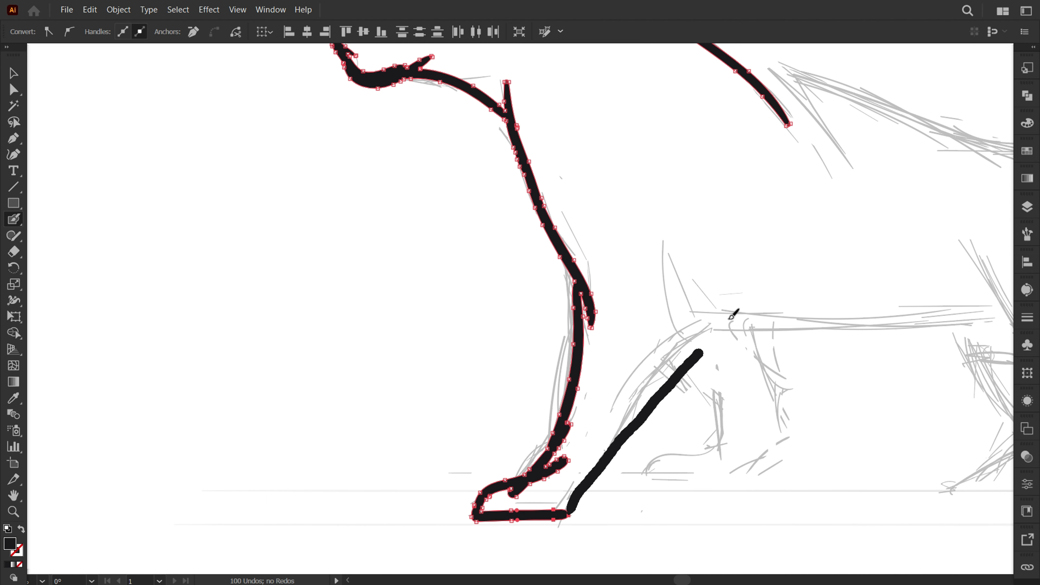
scroll(647, 349, down, 2)
drag(499, 367, 789, 365)
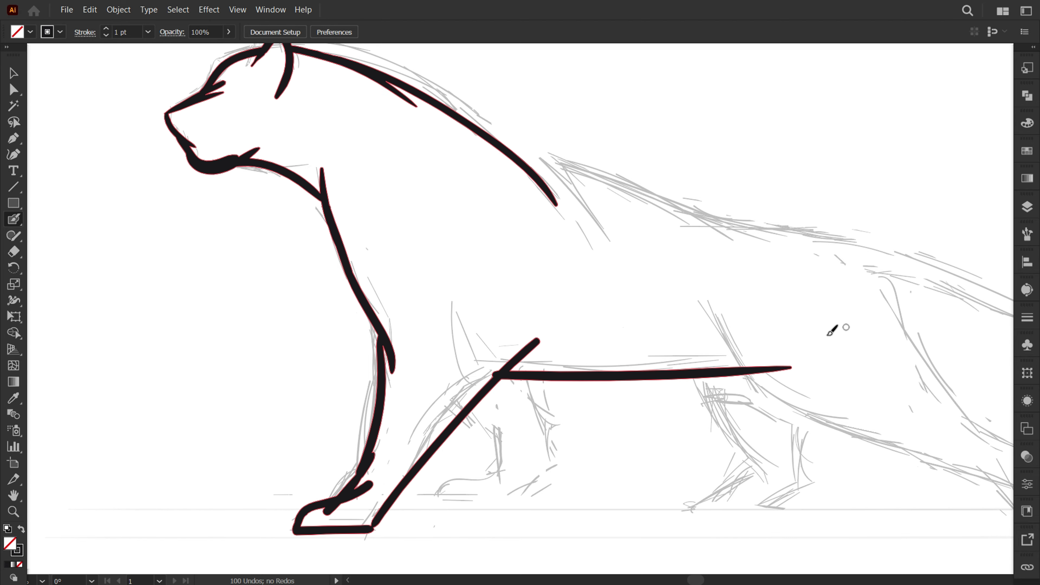
drag(379, 203, 672, 306)
Step: Paint the back and belly lines to the tail with an S-curled tail tip
scroll(609, 288, down, 2)
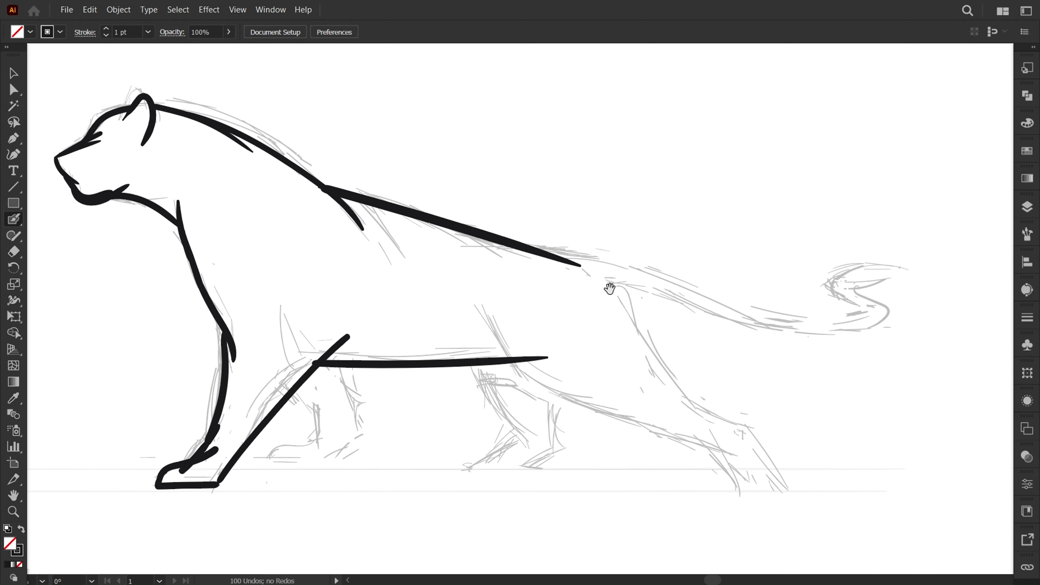
scroll(608, 288, left, 3)
drag(572, 251, 920, 334)
drag(664, 291, 960, 329)
mouse_move(927, 273)
mouse_down()
mouse_move(956, 314)
mouse_move(985, 274)
mouse_up()
drag(930, 292, 963, 328)
Step: Paint the outer and far hind legs, trimming the far hind foot flat
mouse_move(659, 284)
mouse_down()
mouse_move(813, 418)
mouse_move(871, 506)
mouse_up()
mouse_move(560, 336)
mouse_down()
mouse_move(801, 465)
mouse_move(826, 499)
mouse_up()
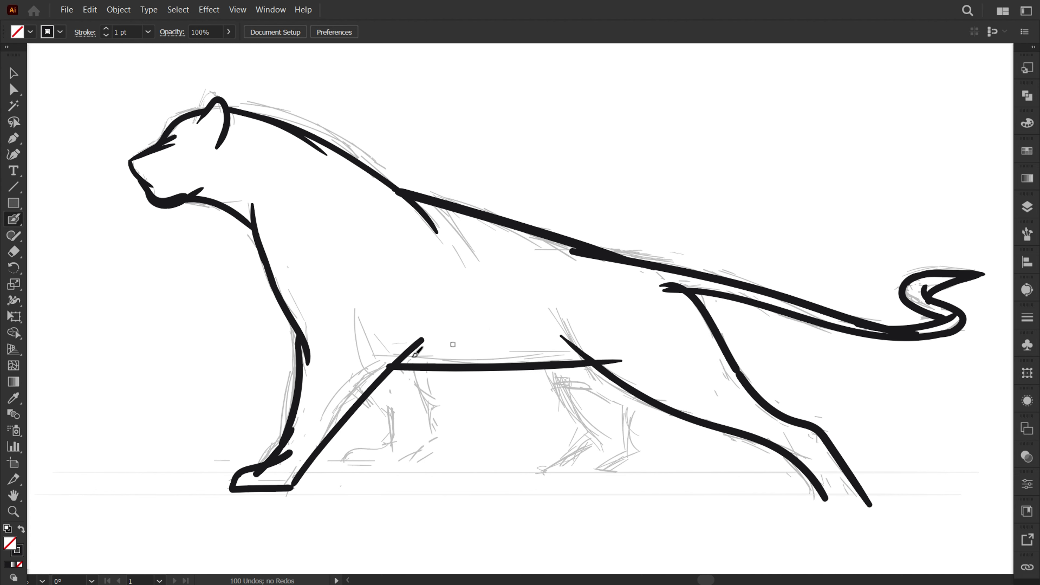
mouse_move(565, 388)
mouse_down()
mouse_move(596, 434)
mouse_move(537, 466)
mouse_move(629, 414)
mouse_move(551, 478)
mouse_move(585, 462)
mouse_up()
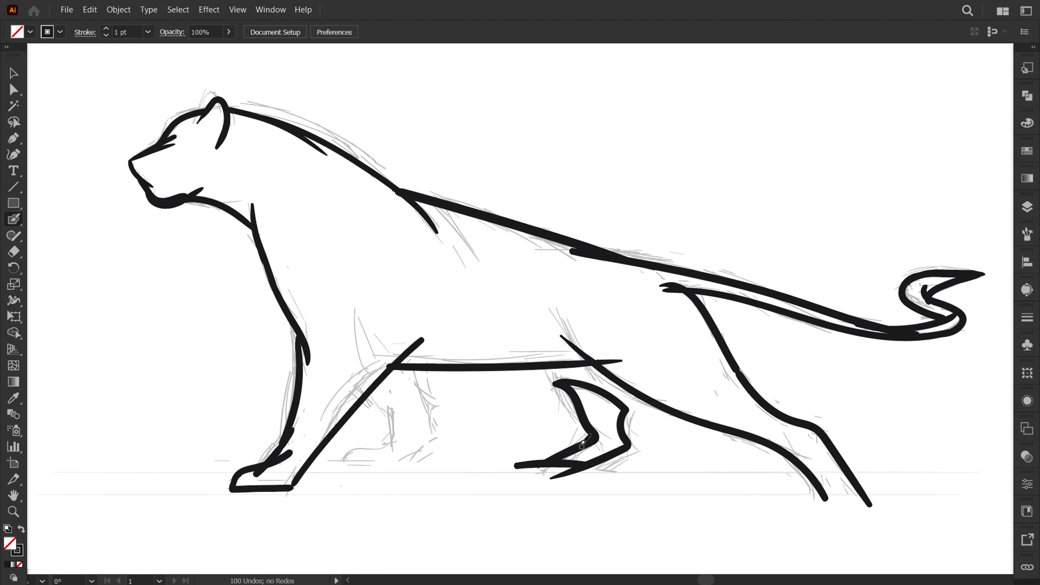
key(shift+e)
drag(485, 467, 575, 483)
Step: Resize the far hind leg and fill it solid black with Pathfinder
key(v)
click(627, 447)
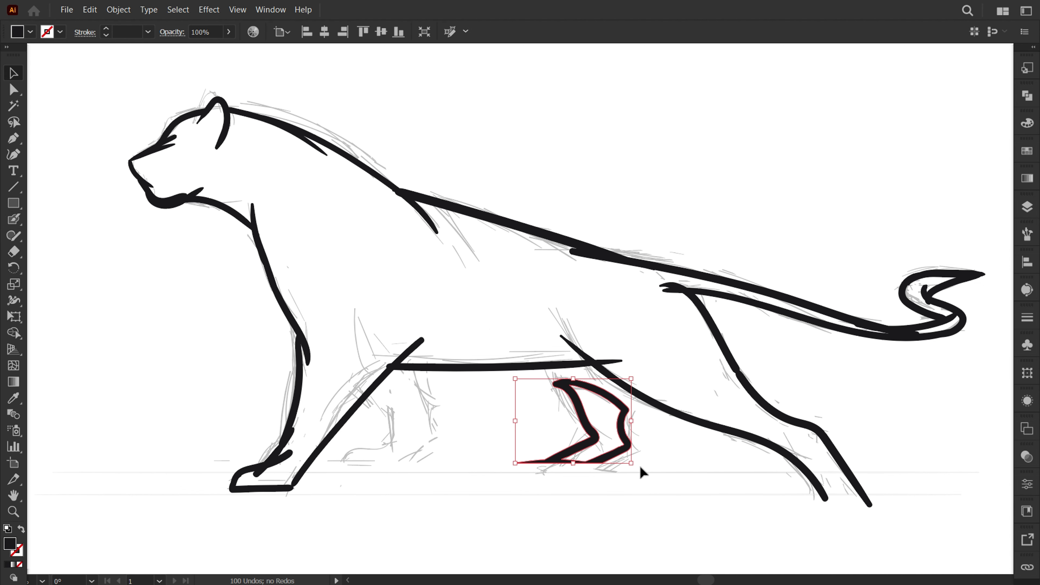
drag(632, 463, 635, 471)
drag(631, 379, 635, 374)
click(1027, 95)
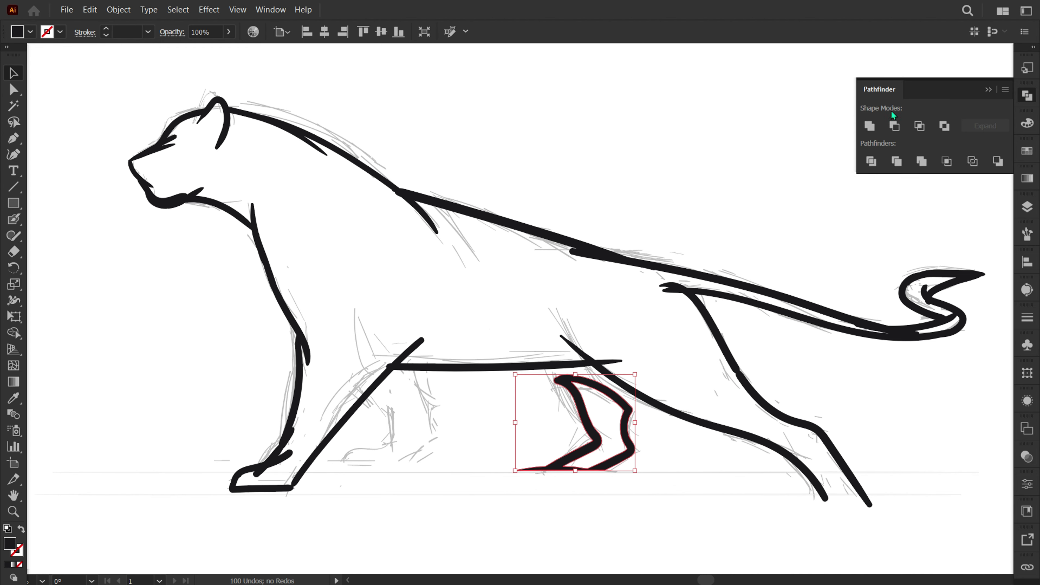
click(880, 161)
click(987, 89)
click(736, 97)
Step: Erase a sliver off the far hind leg's toe and set black strokes with no fill
key(shift+e)
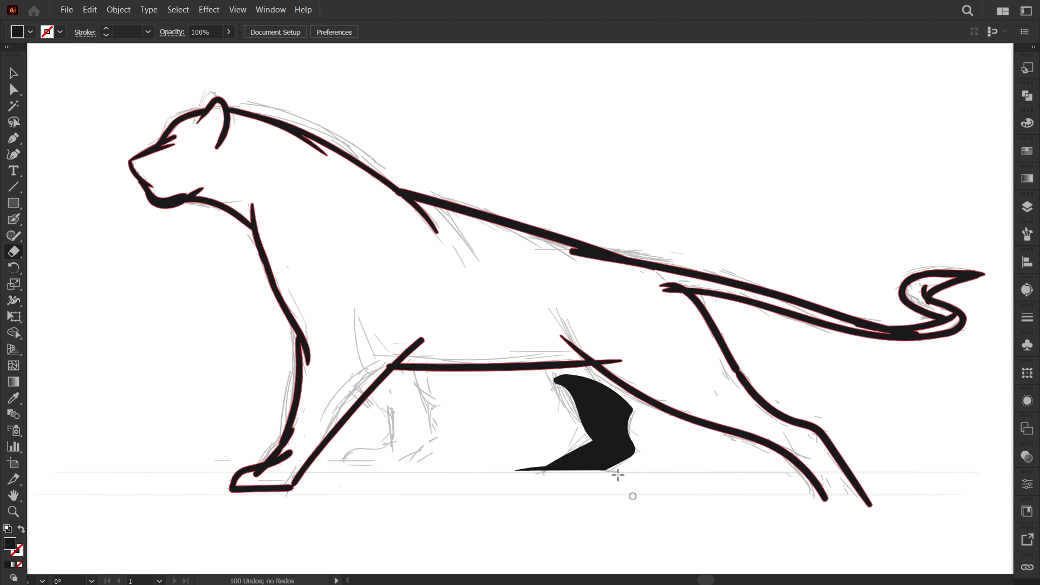
drag(537, 462, 505, 489)
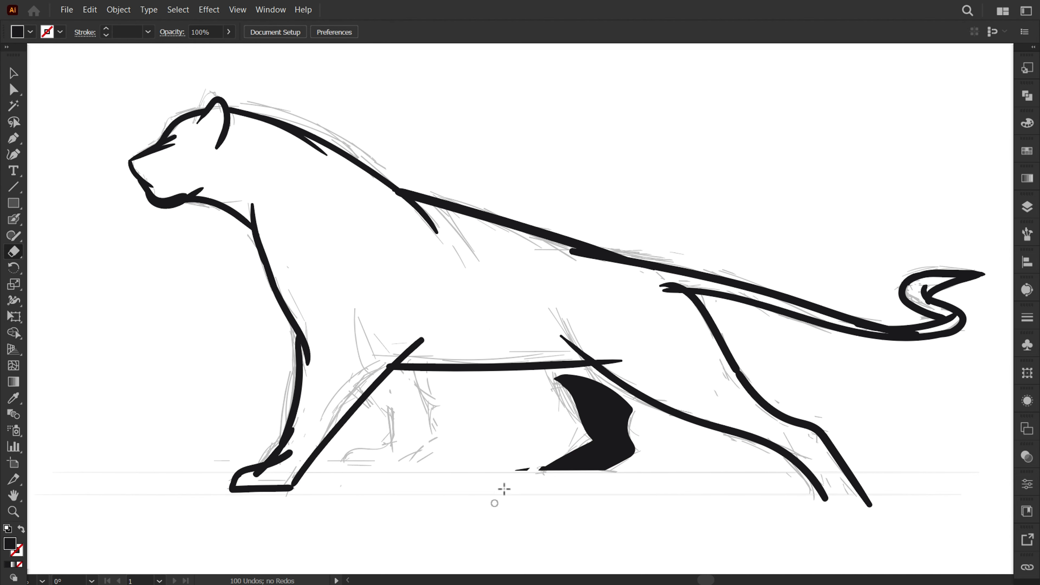
key(shift+x)
scroll(293, 430, up, 2)
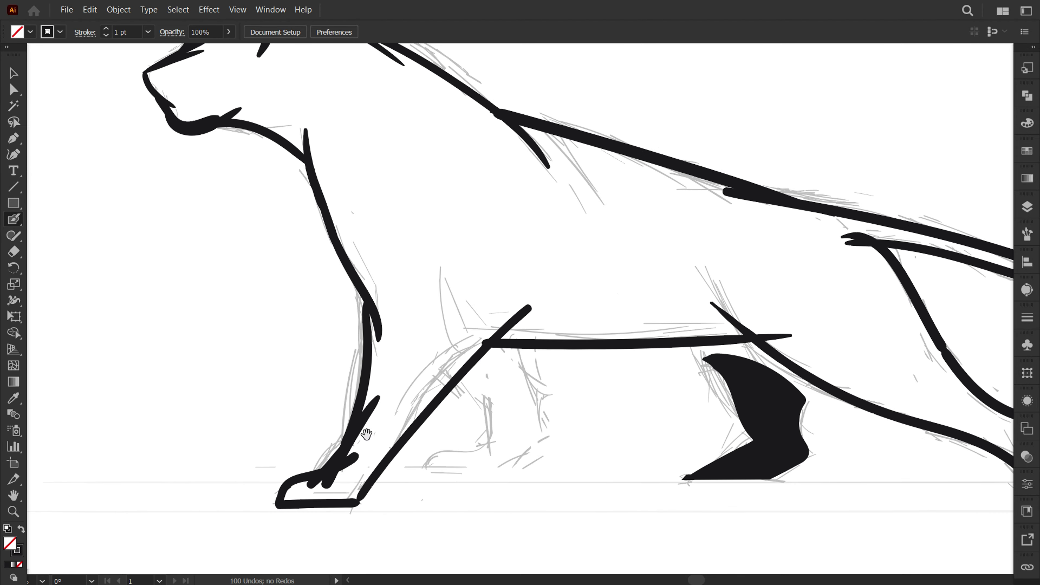
Step: Brush the near hind leg's edges, paw and forked toes, then trim the paw bottom flat
drag(333, 455, 305, 467)
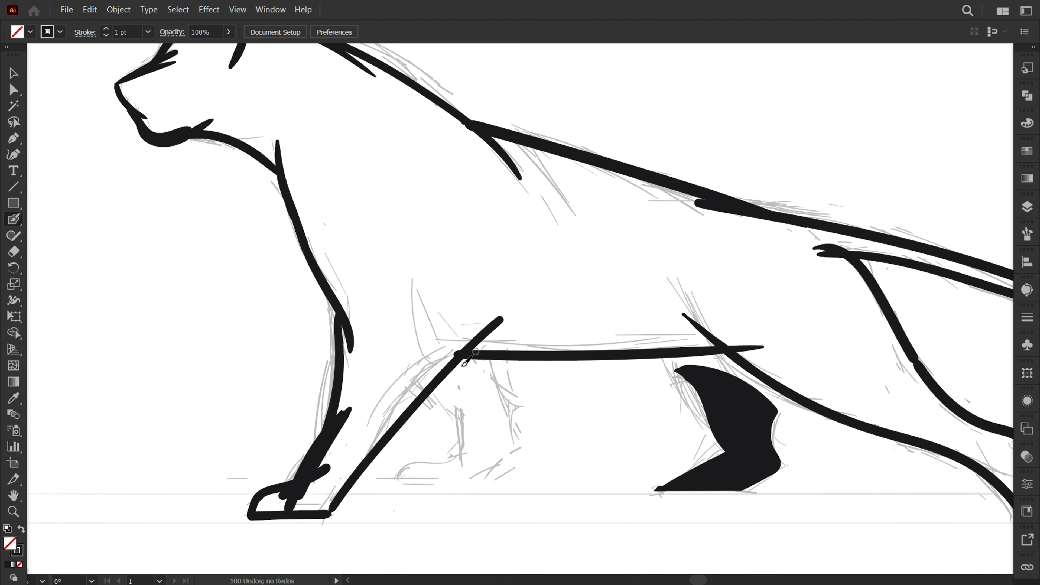
drag(437, 401, 475, 460)
drag(414, 491, 490, 457)
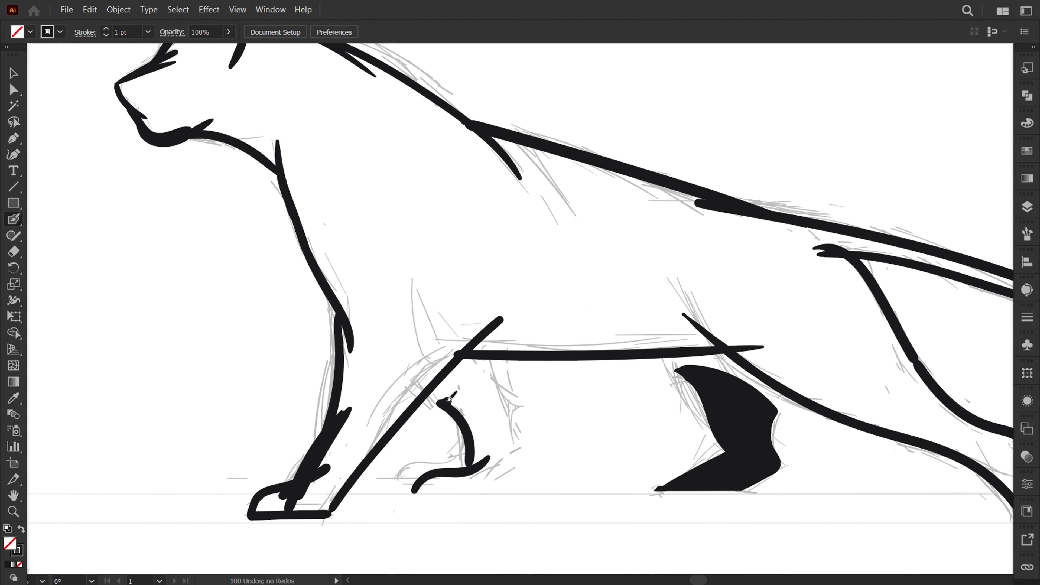
mouse_move(486, 376)
mouse_down()
mouse_move(510, 450)
mouse_move(466, 506)
mouse_up()
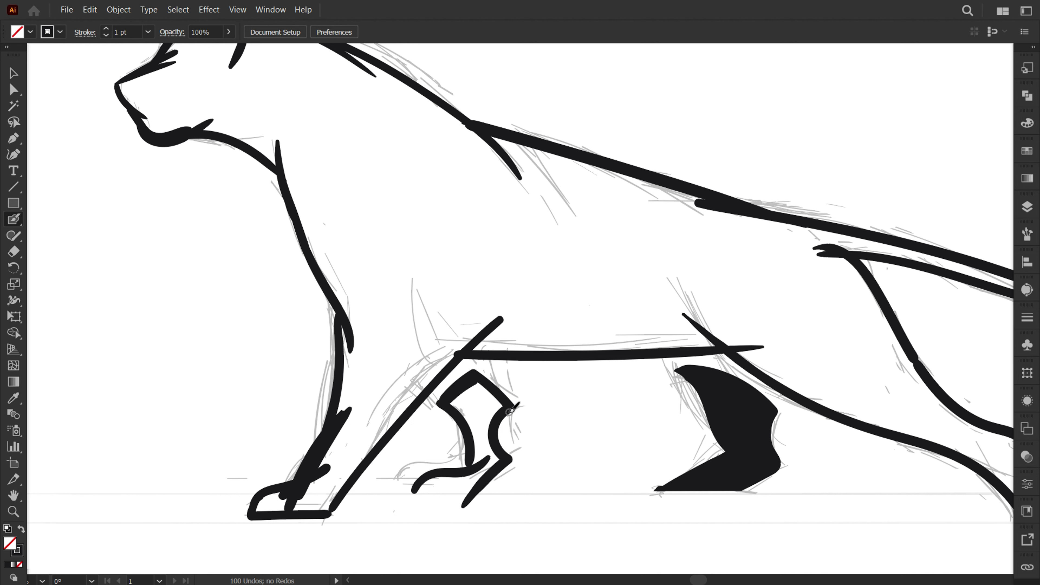
drag(514, 403, 483, 440)
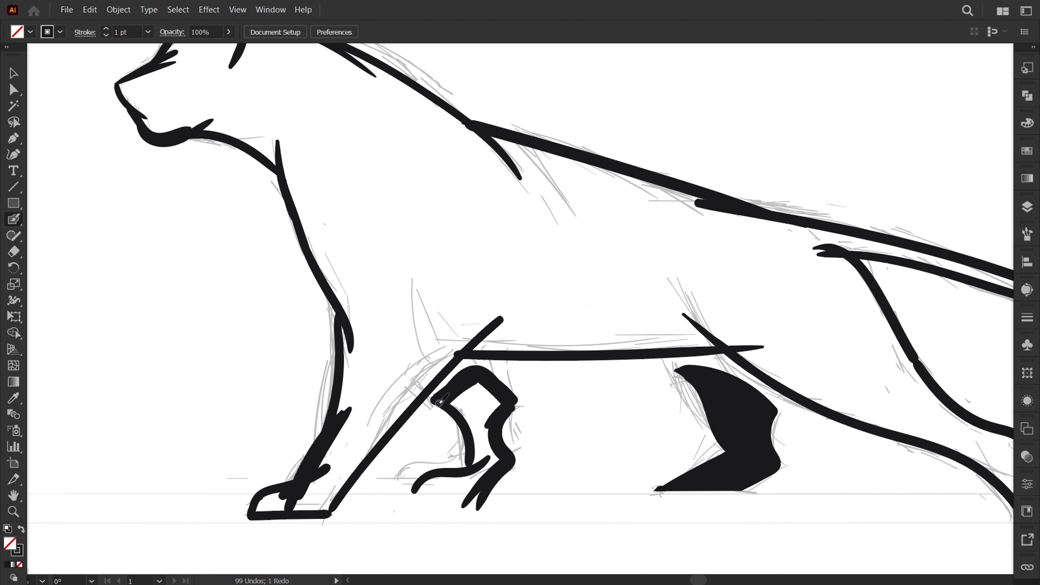
mouse_move(435, 398)
mouse_down()
mouse_move(485, 459)
mouse_move(477, 489)
mouse_up()
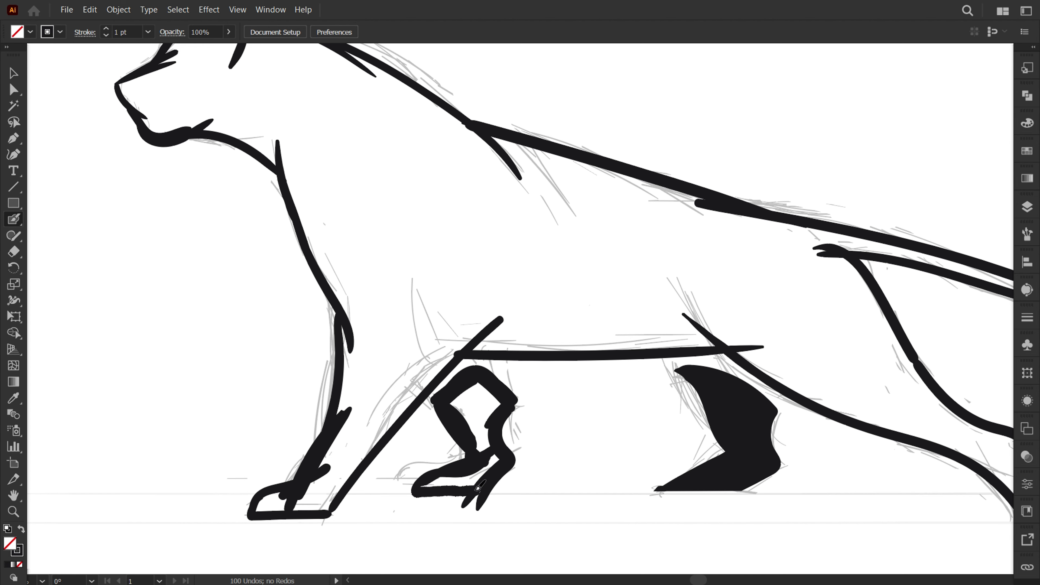
key(shift+e)
drag(394, 494, 491, 498)
Step: Merge the near hind leg strokes into one filled shape with Pathfinder
key(v)
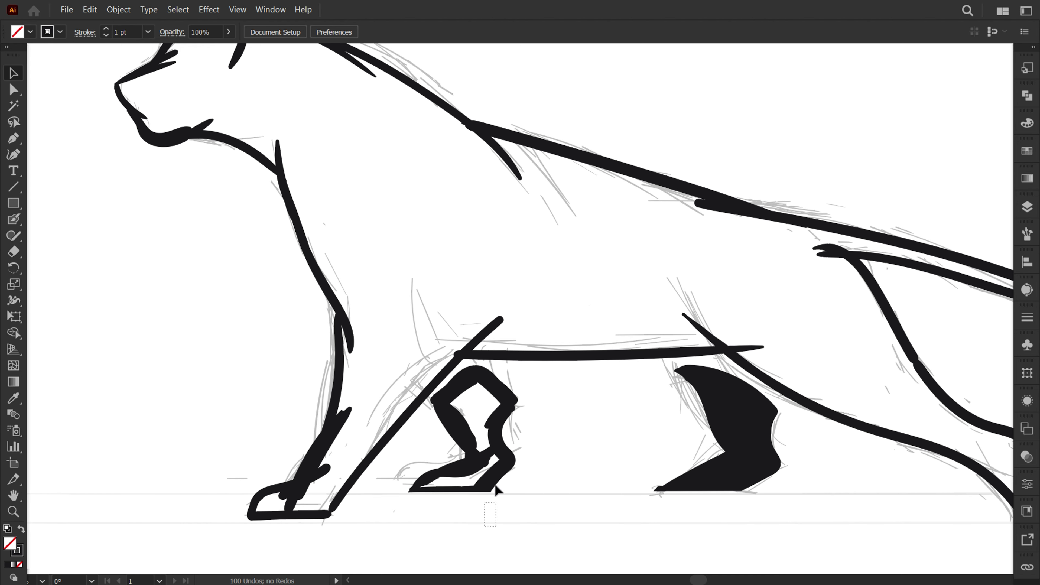
click(494, 488)
click(1028, 96)
click(870, 125)
key(ctrl+0)
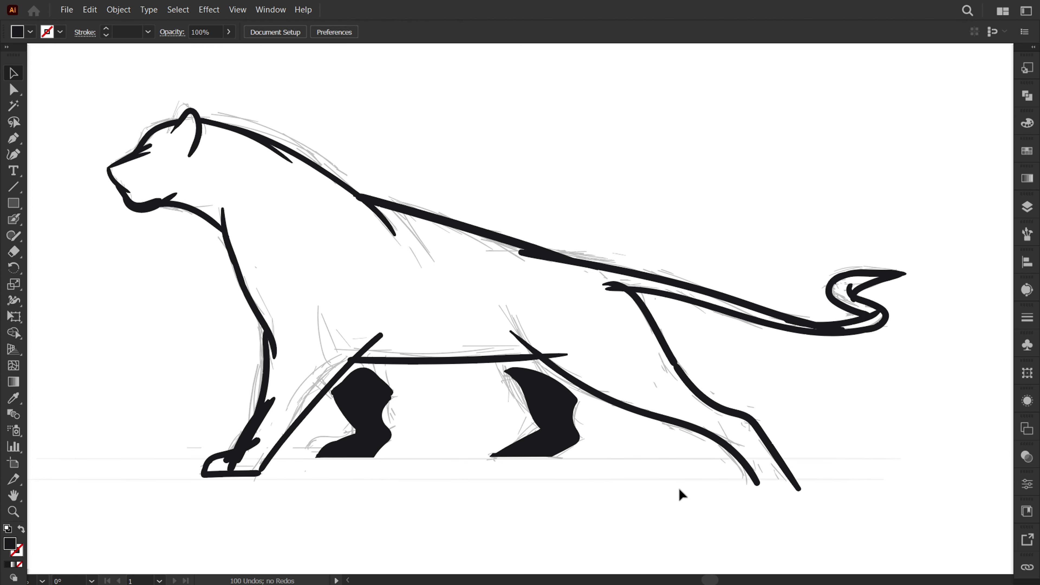
Step: Brush a stroke joining the hind feet and thicken the rear hind leg
key(shift+e)
key(b)
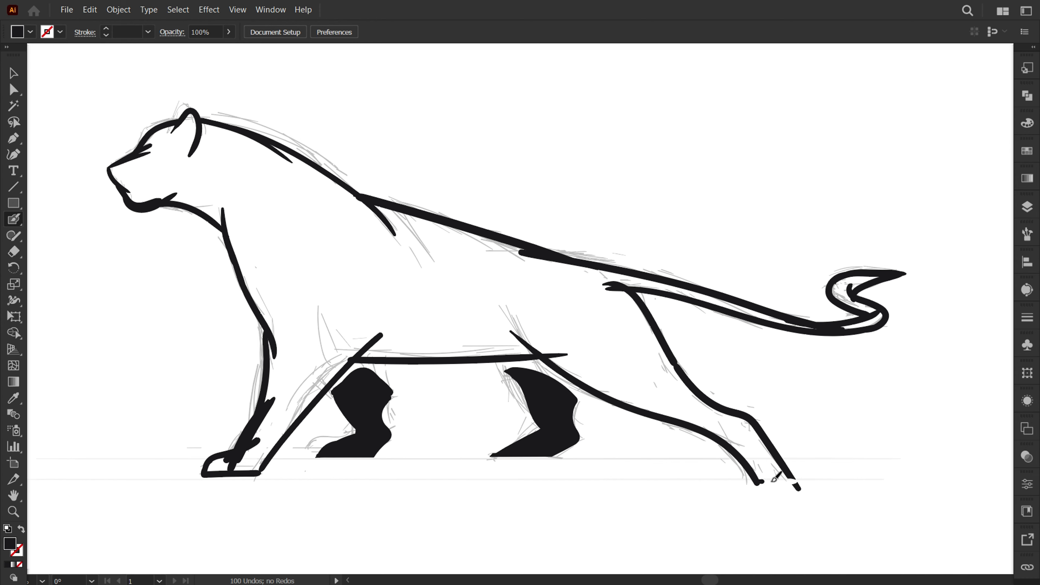
drag(758, 484, 794, 484)
scroll(780, 484, up, 1)
mouse_move(715, 426)
mouse_down()
mouse_move(805, 491)
mouse_move(739, 497)
mouse_move(802, 487)
mouse_up()
key(shift+e)
key(b)
key(shift+e)
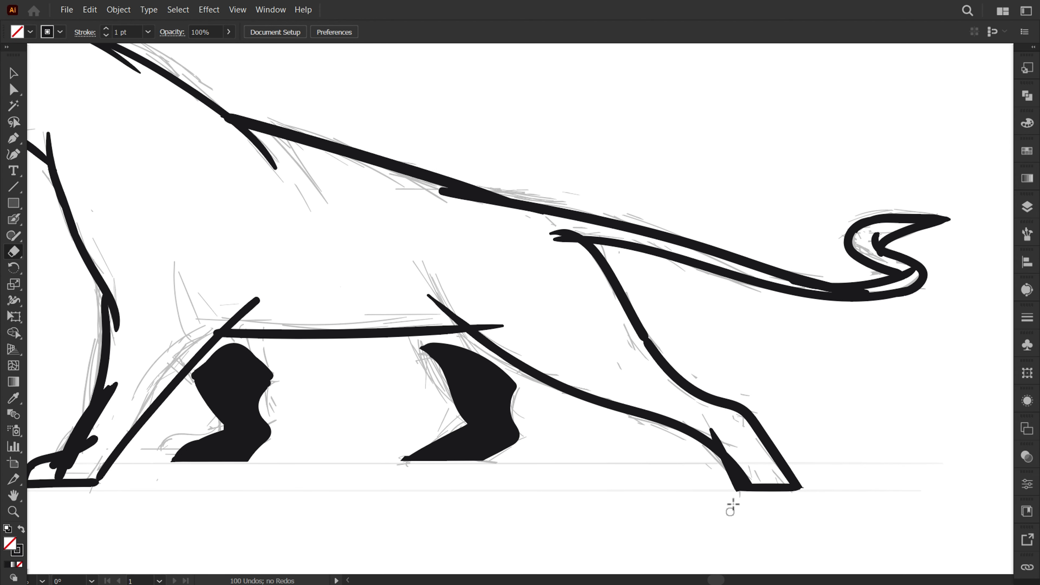
key(ctrl+0)
Step: Select all paths and Unite them into one black panther silhouette
key(v)
key(ctrl+a)
click(1027, 96)
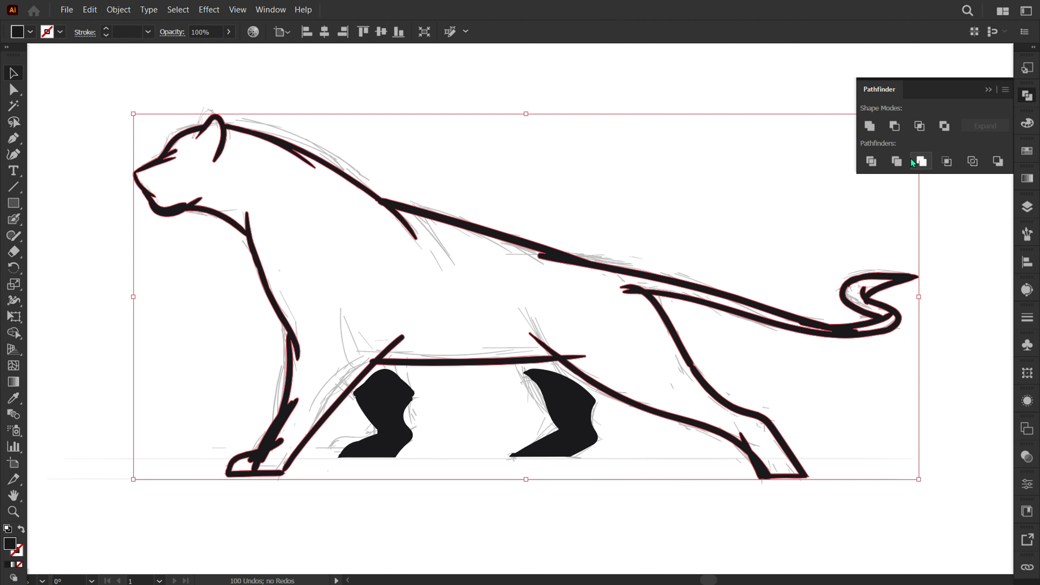
click(870, 126)
click(983, 143)
scroll(982, 146, down, 1)
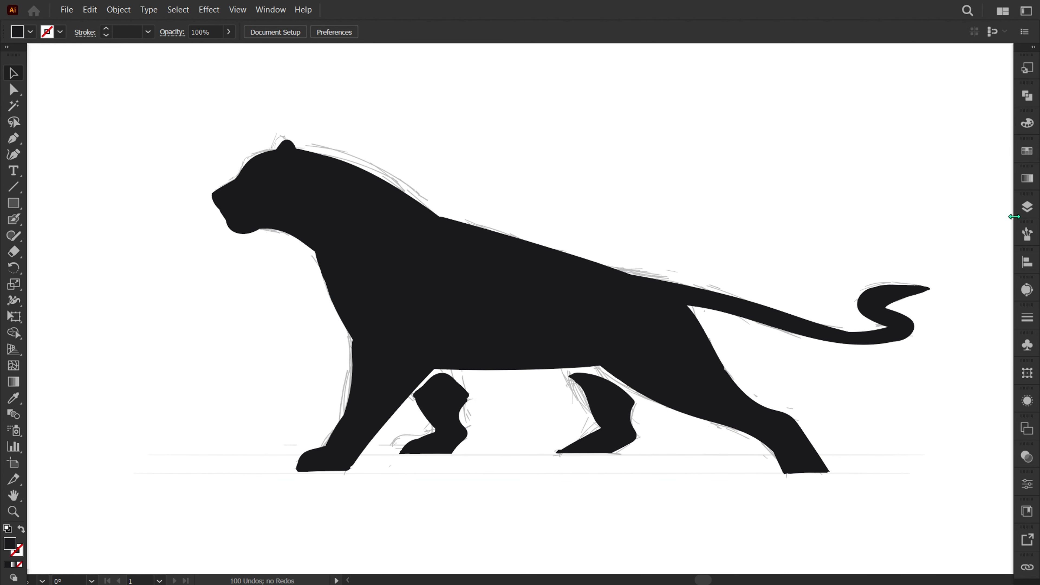
Step: Hide the pencil sketch layer, Layer 1, in the Layers panel
click(1028, 207)
click(861, 260)
click(861, 260)
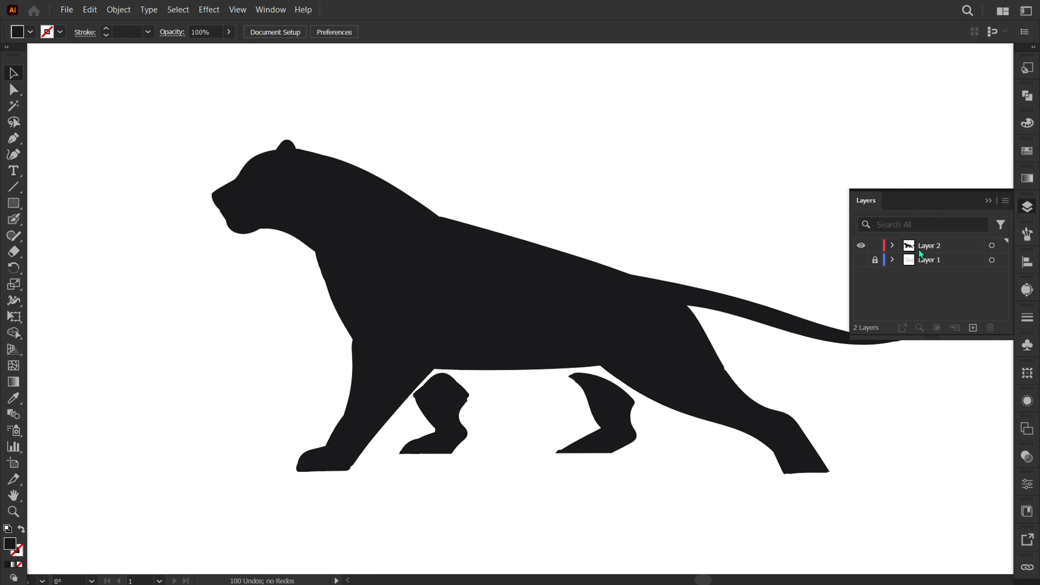
click(987, 203)
key(shift+e)
Step: Erase a thin curve separating the front leg from the chest and between the front legs
ctrl+click(455, 388)
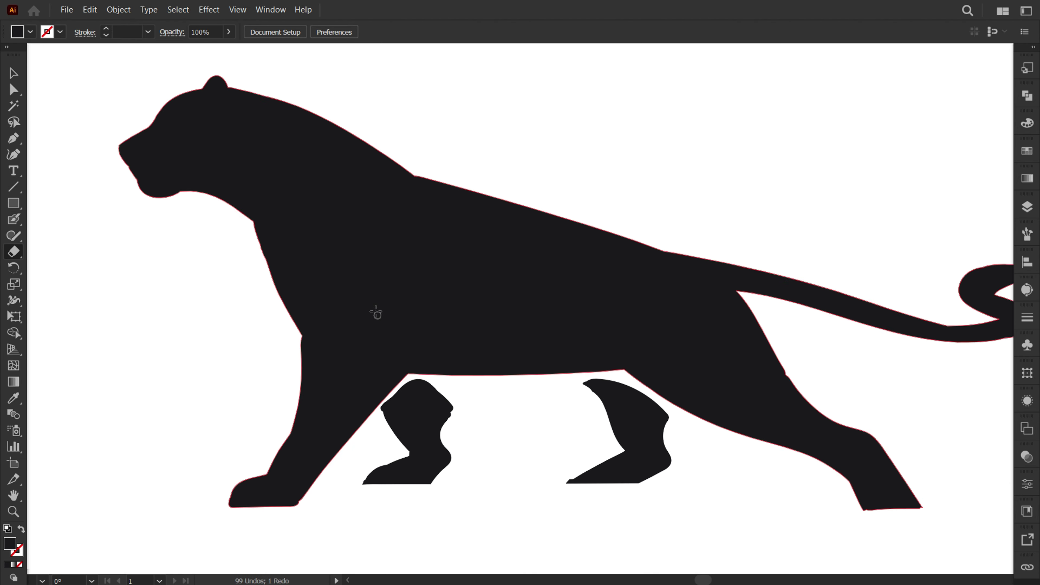
drag(377, 310, 418, 381)
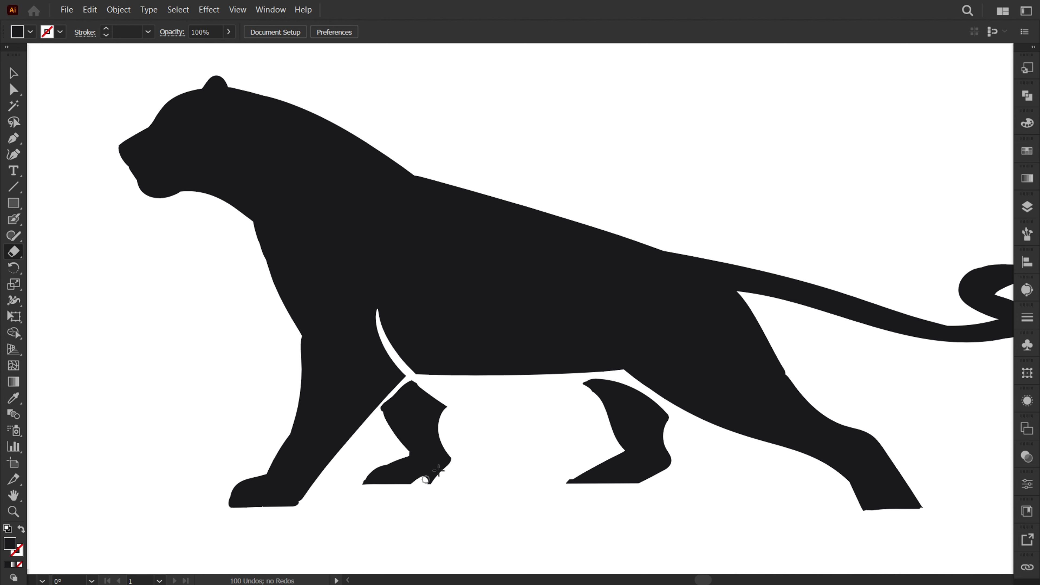
drag(416, 382, 325, 496)
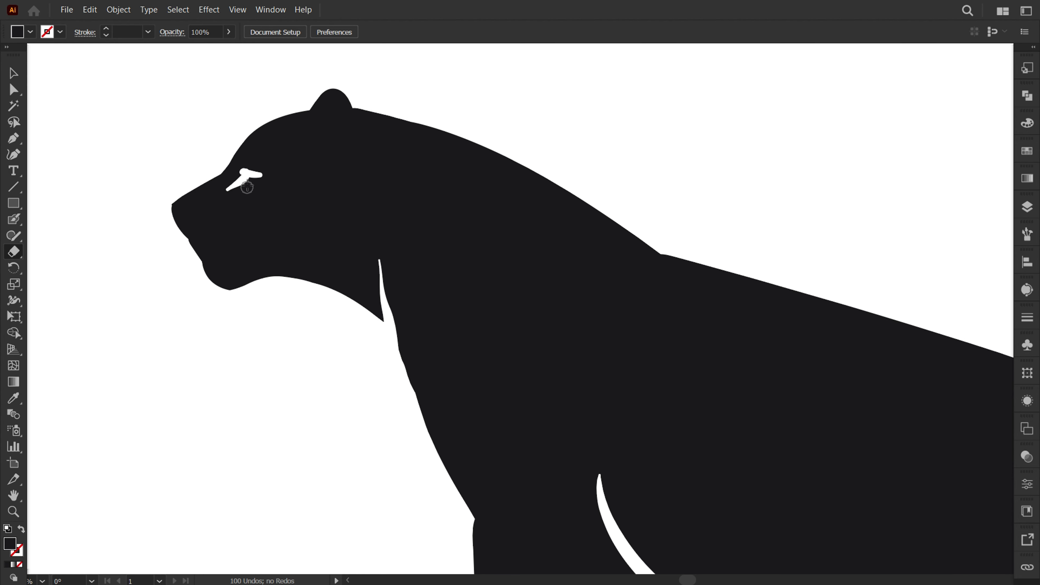
Step: Cut eye, ear and back lines into the silhouette, undoing the tail-curl cut
mouse_move(327, 88)
mouse_down()
mouse_move(301, 125)
mouse_move(340, 126)
mouse_up()
scroll(394, 214, down, 2)
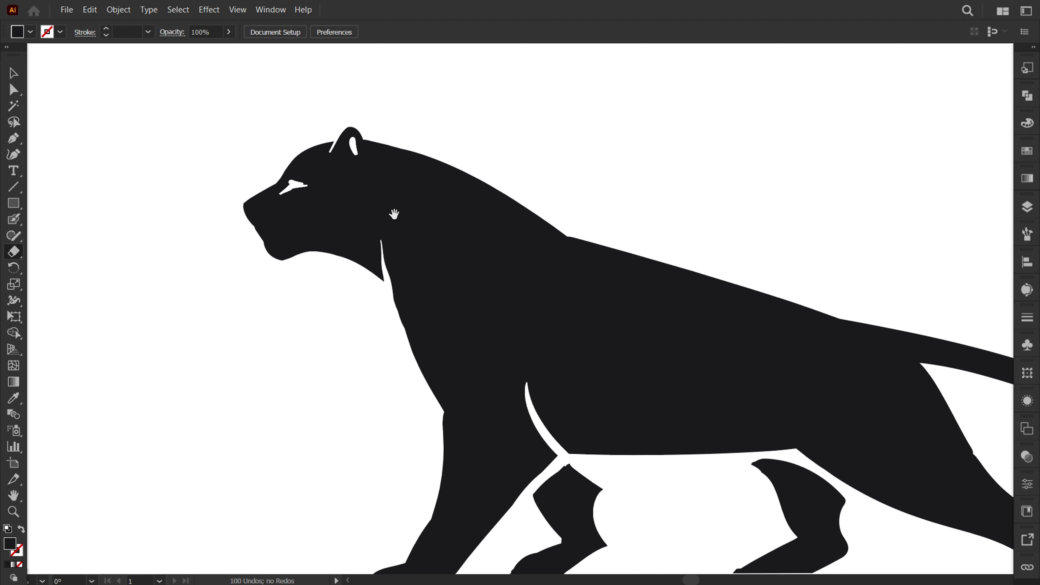
drag(424, 201, 477, 240)
scroll(509, 282, up, 2)
scroll(557, 249, down, 3)
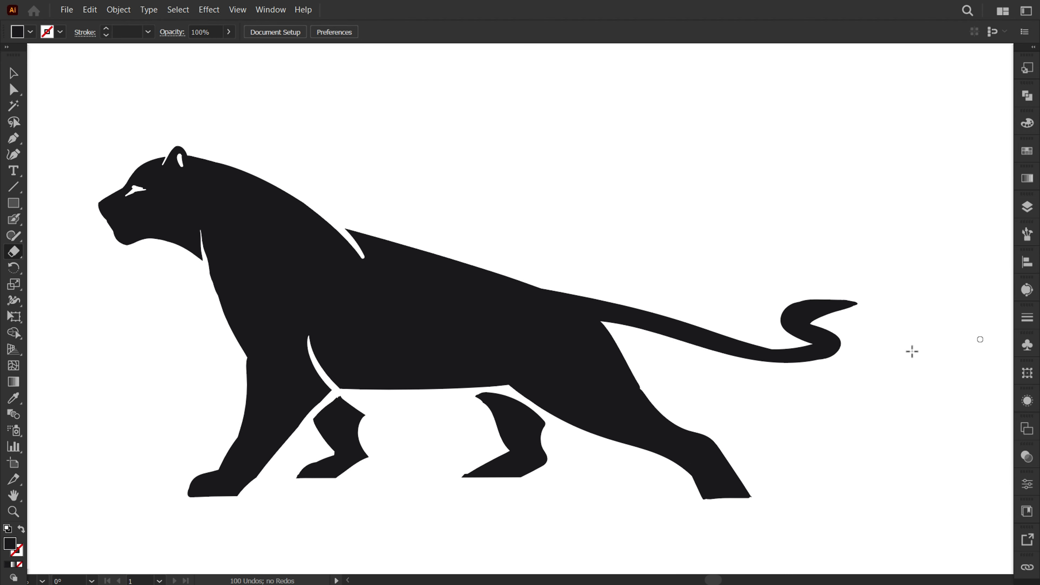
drag(833, 347, 805, 321)
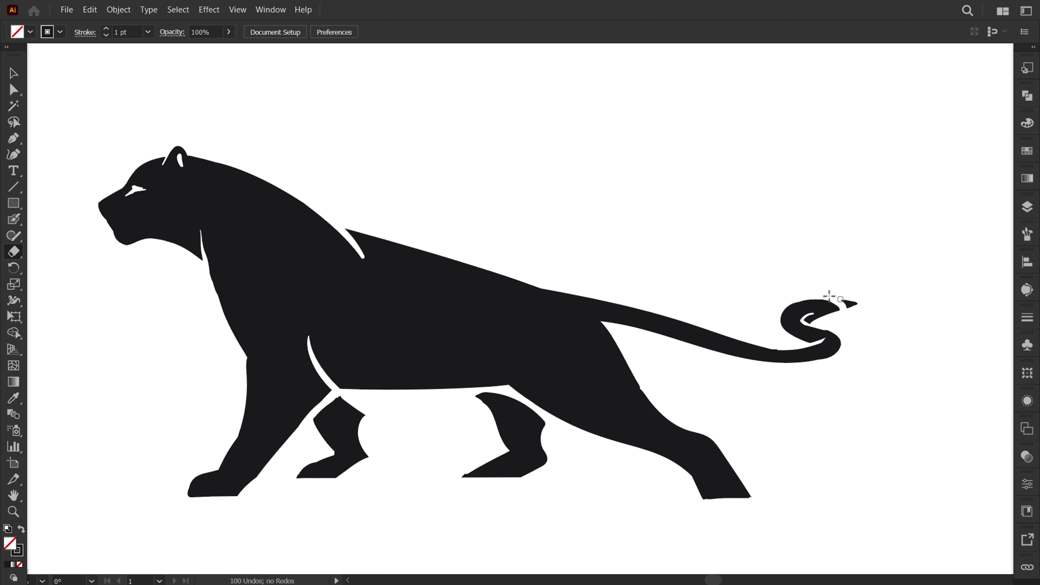
key(ctrl+z)
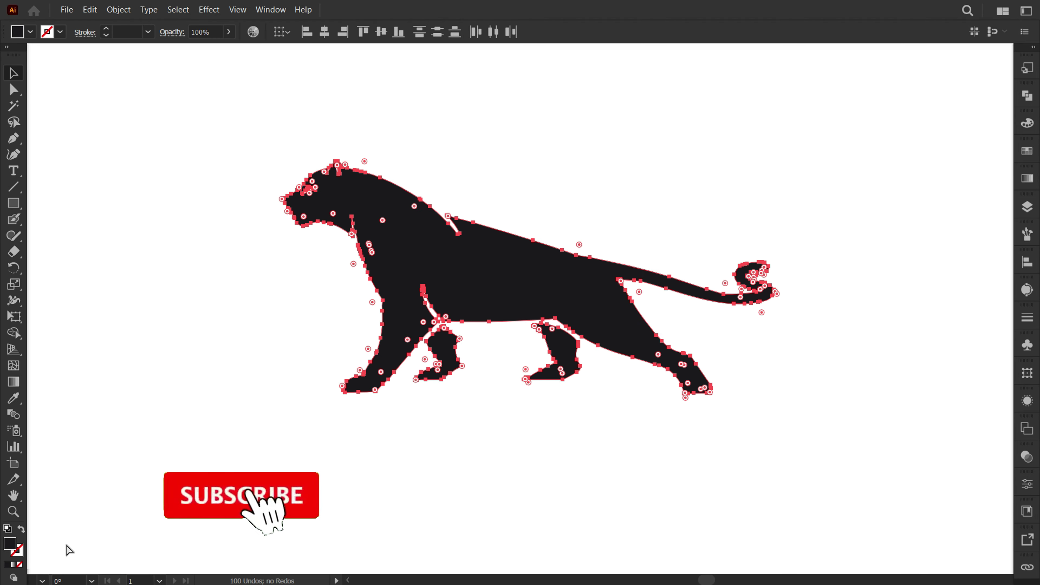
Step: Type the PANTHER wordmark below the panther silhouette
click(1027, 95)
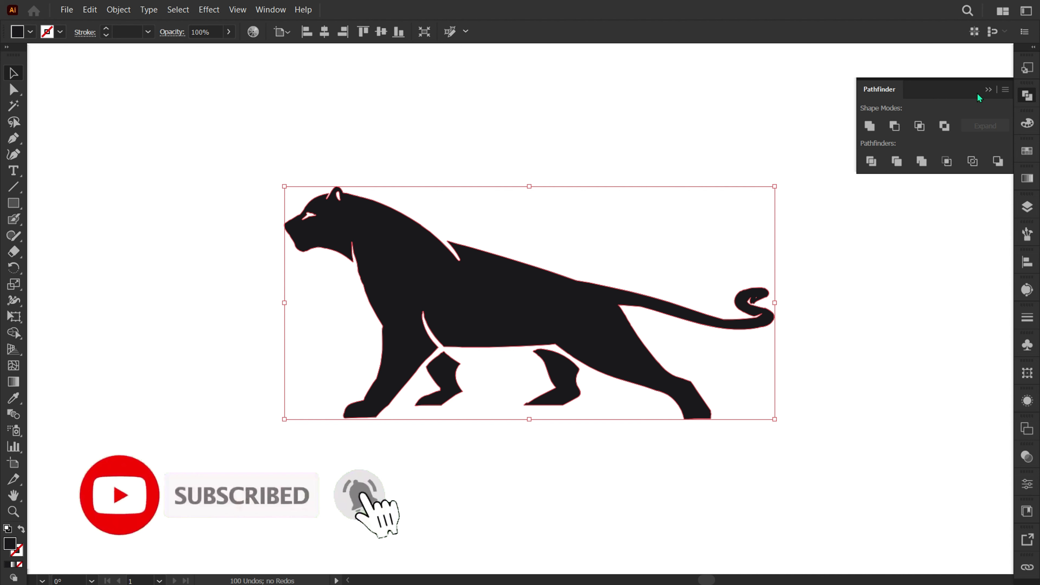
click(844, 99)
click(340, 467)
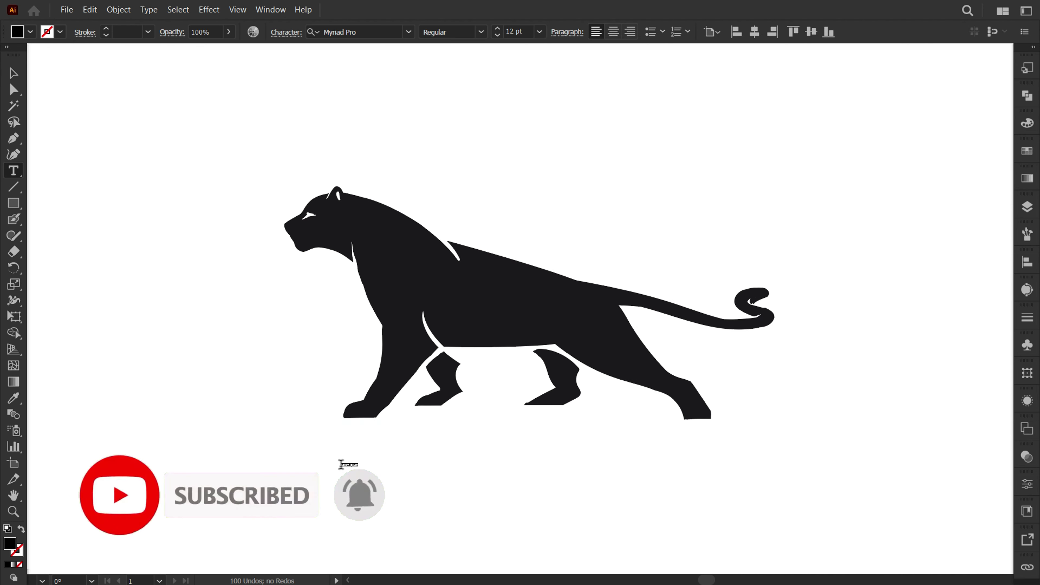
key(Escape)
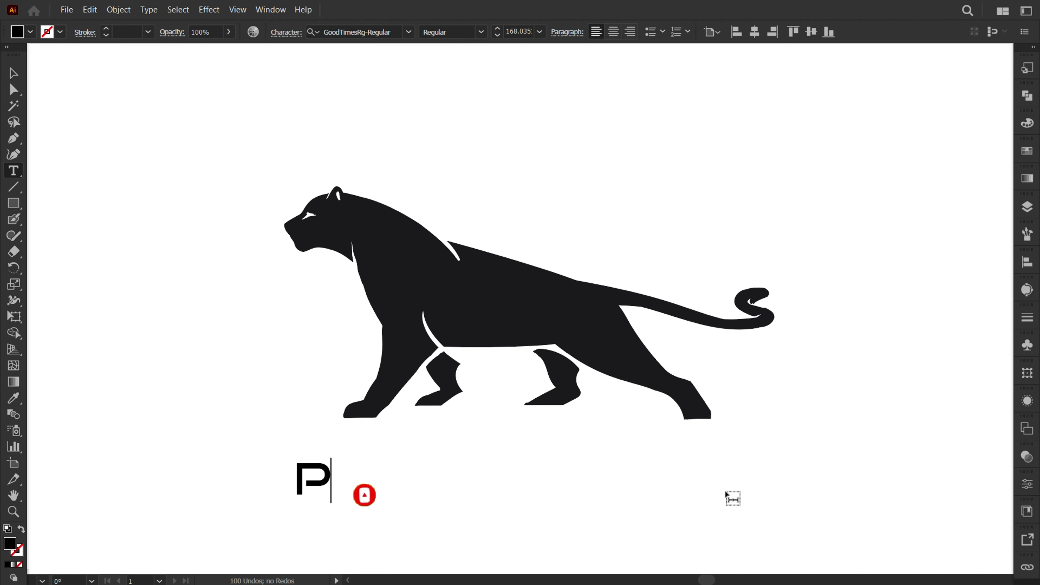
text(ANTHER)
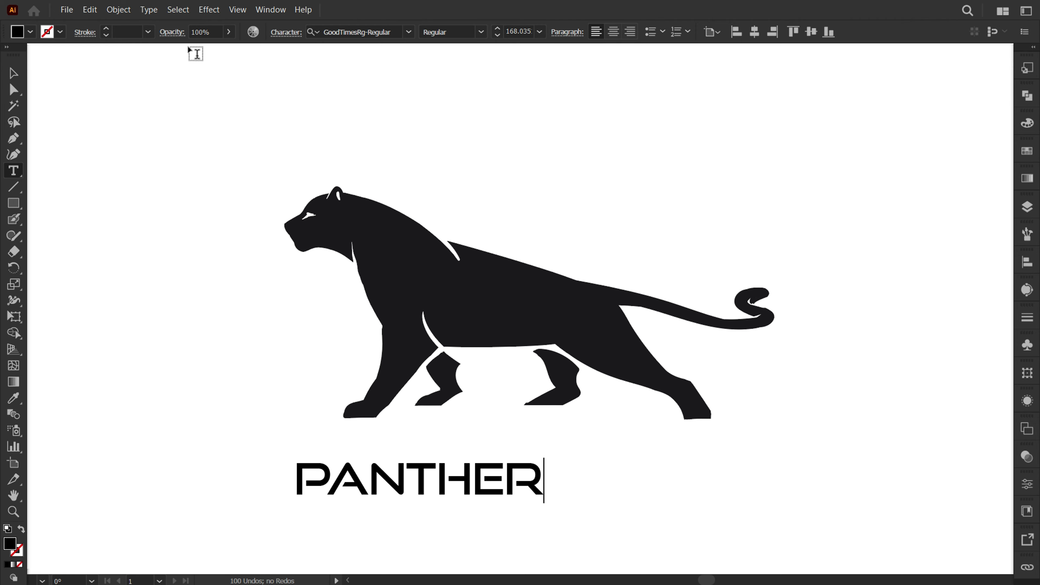
key(Escape)
Step: Enlarge PANTHER, colour it the panther's dark grey and widen its letter spacing
drag(544, 480, 788, 481)
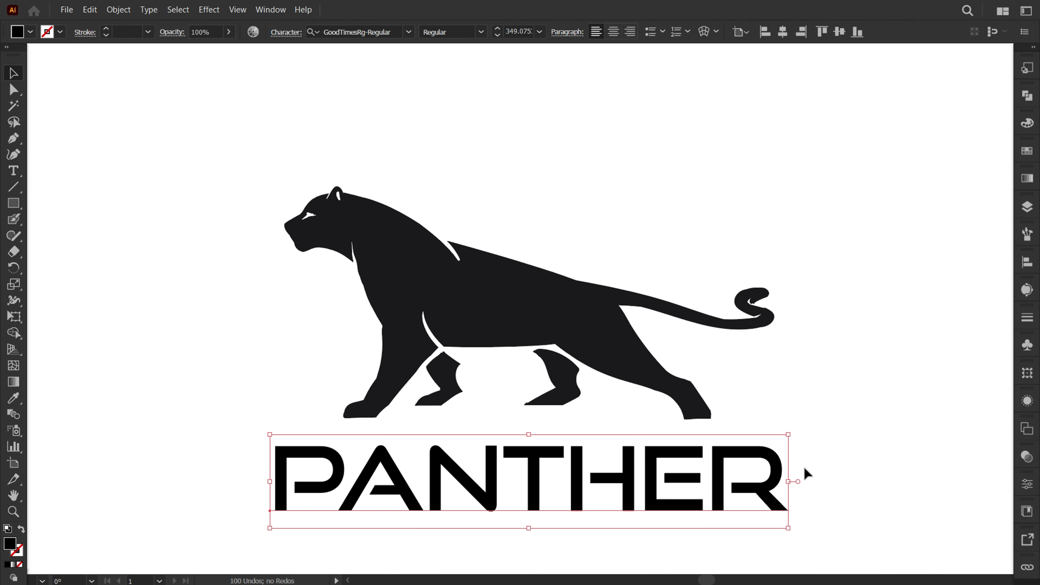
key(i)
click(723, 325)
key(v)
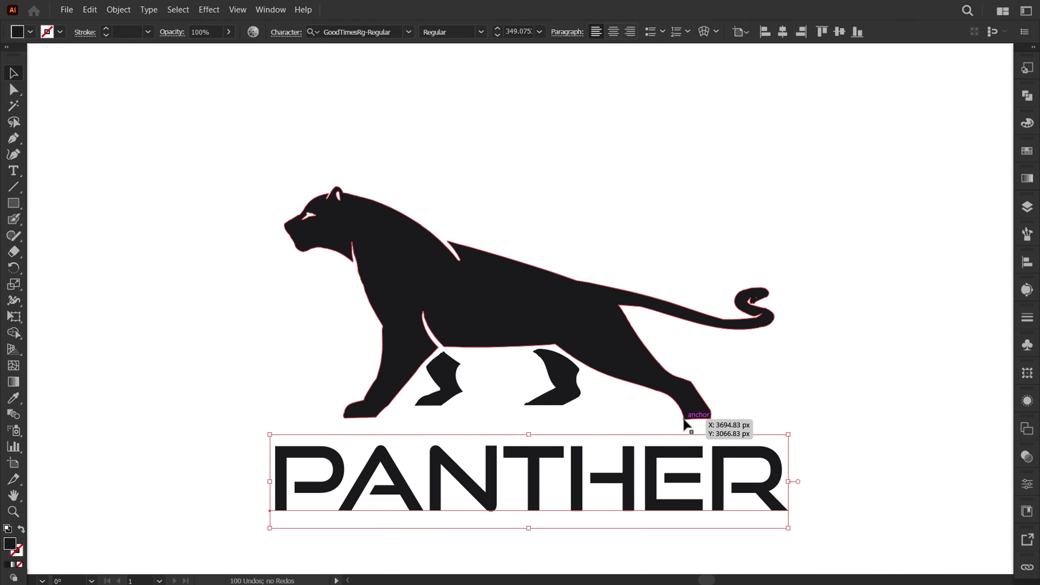
key(alt+Right)
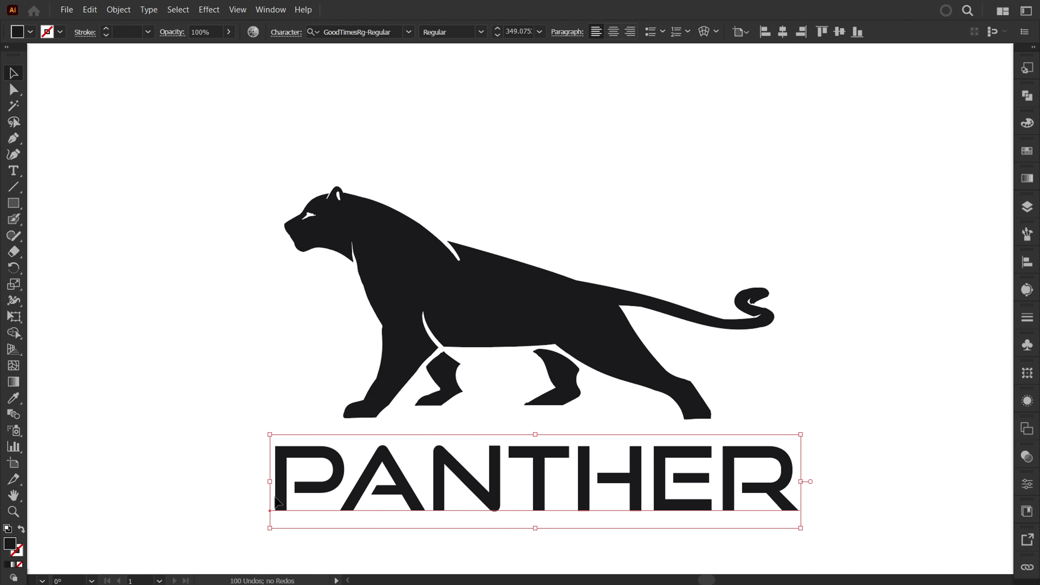
drag(269, 482, 253, 489)
Step: Select the panther with PANTHER to check their alignment, then deselect
click(491, 286)
shift+click(622, 474)
scroll(600, 209, down, 1)
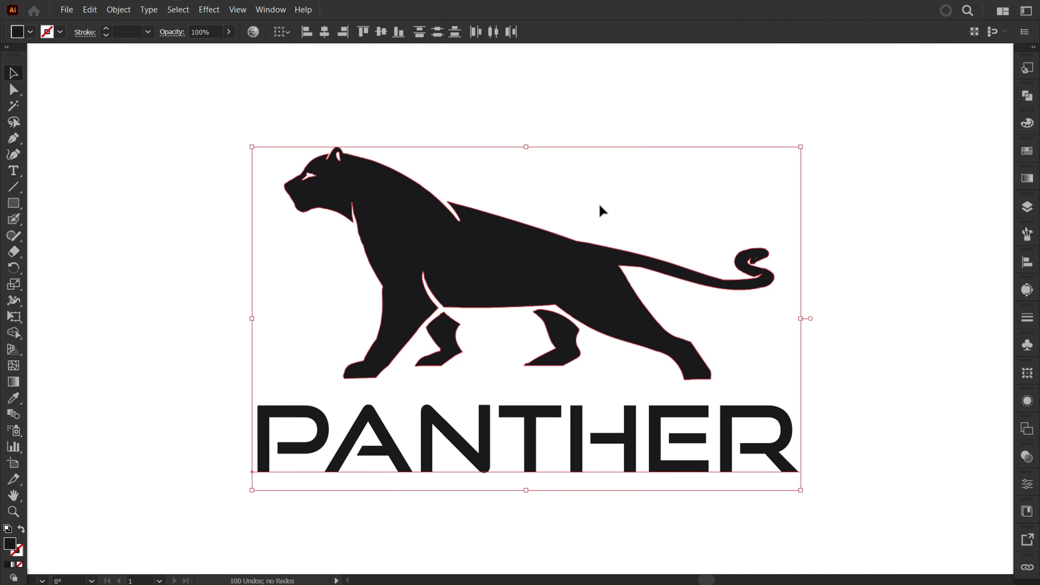
click(558, 423)
Step: Duplicate PANTHER below itself and retype the copy as TAGLINE HERE, aligned underneath
click(627, 479)
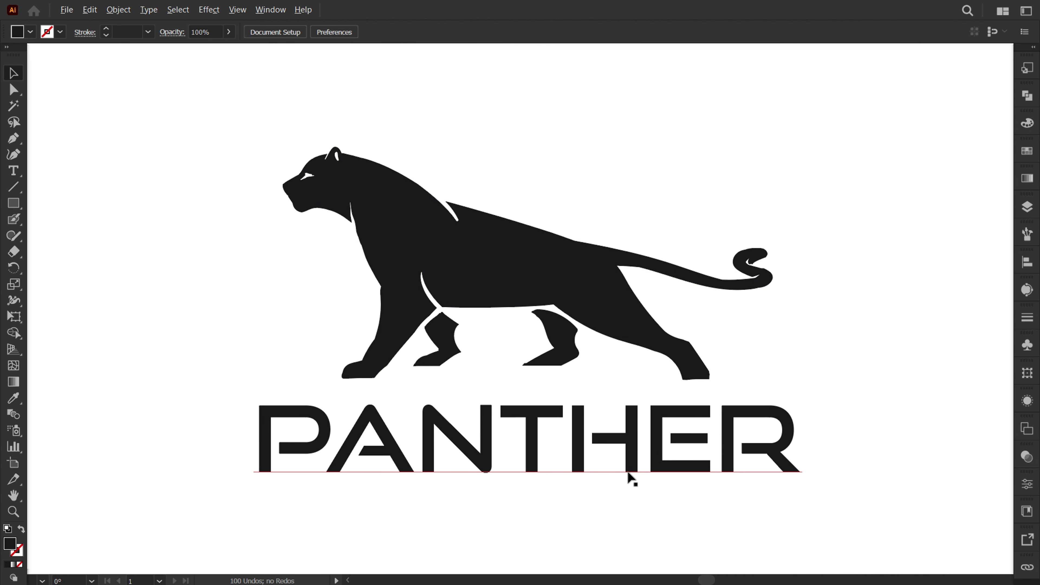
drag(789, 463, 790, 520)
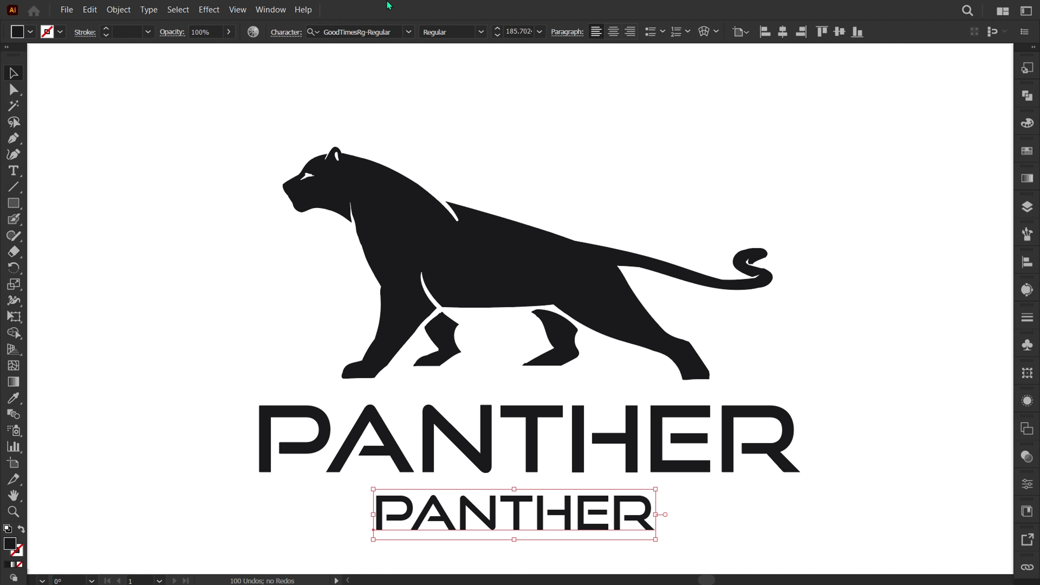
text(TAGLINE )
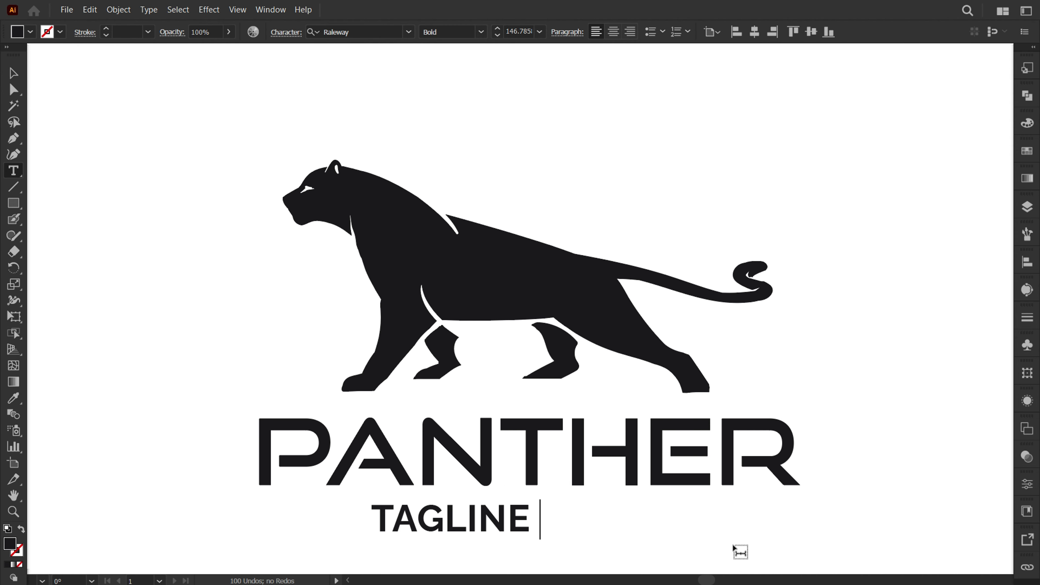
text(HERE)
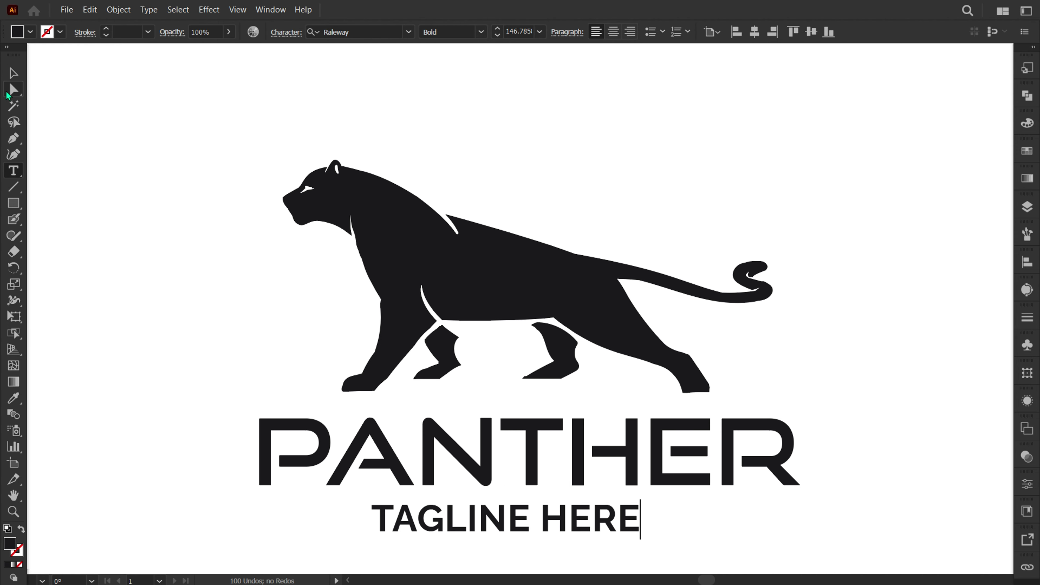
key(Escape)
drag(529, 520, 497, 519)
Step: Narrow the panther silhouette from both sides and move it down slightly
click(576, 298)
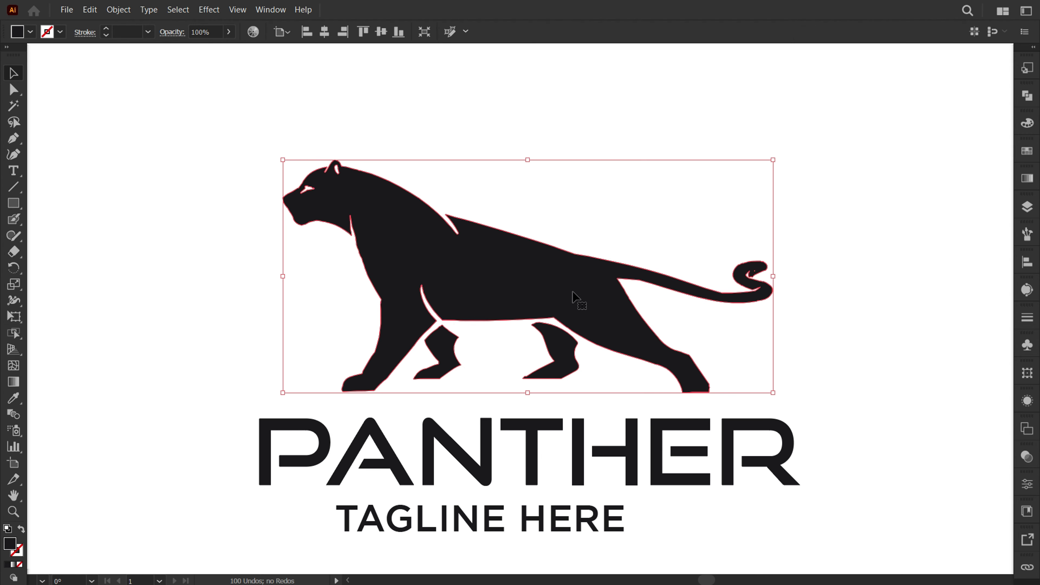
drag(780, 278, 717, 282)
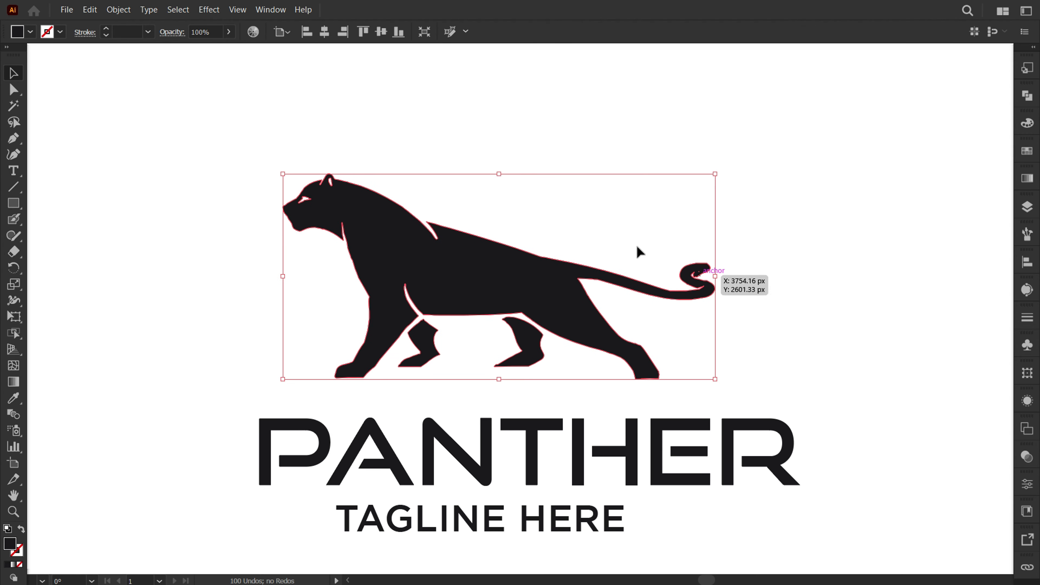
drag(280, 279, 334, 279)
key(ctrl+r)
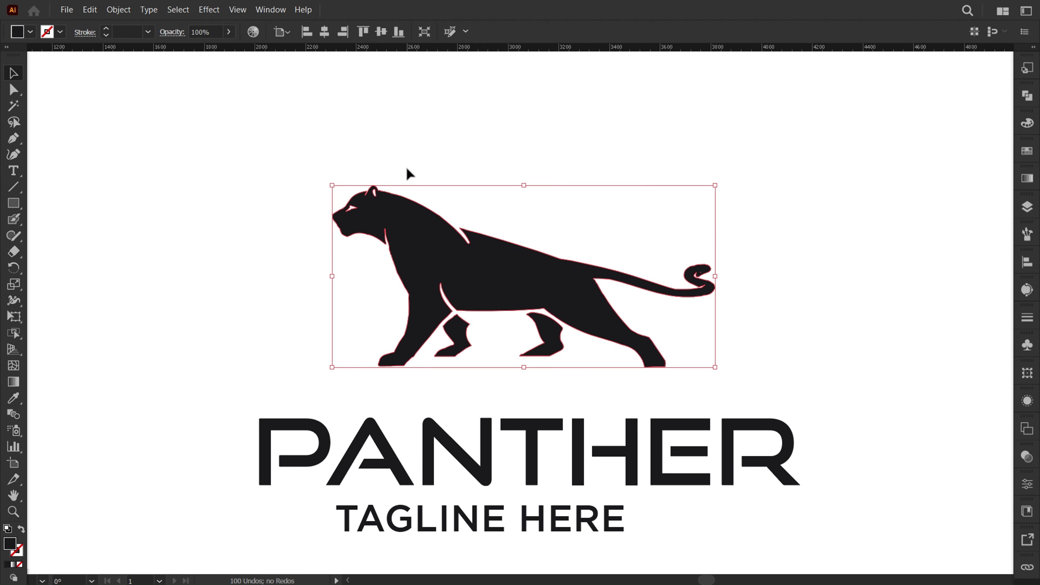
scroll(304, 208, down, 1)
key(ctrl+r)
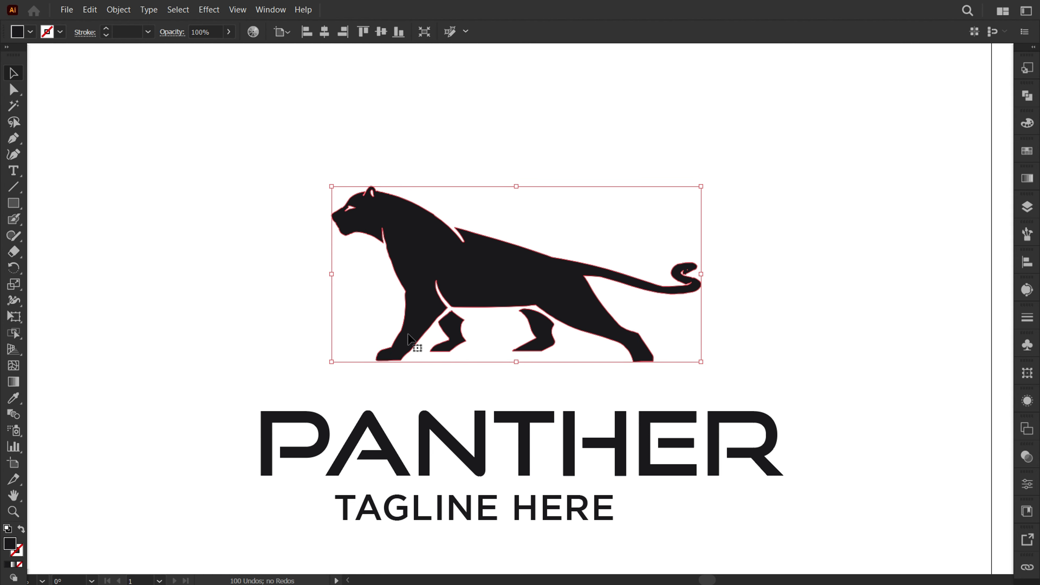
drag(426, 317, 426, 324)
drag(331, 280, 329, 282)
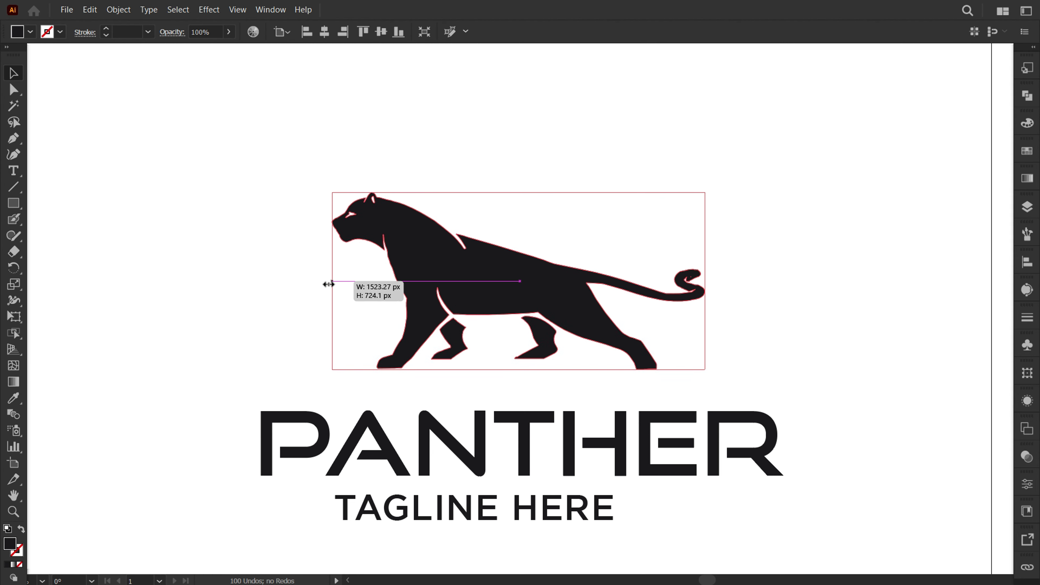
drag(705, 281, 702, 281)
Step: Scale TAGLINE HERE up and widen its letter spacing with Alt+Right Arrow
click(594, 509)
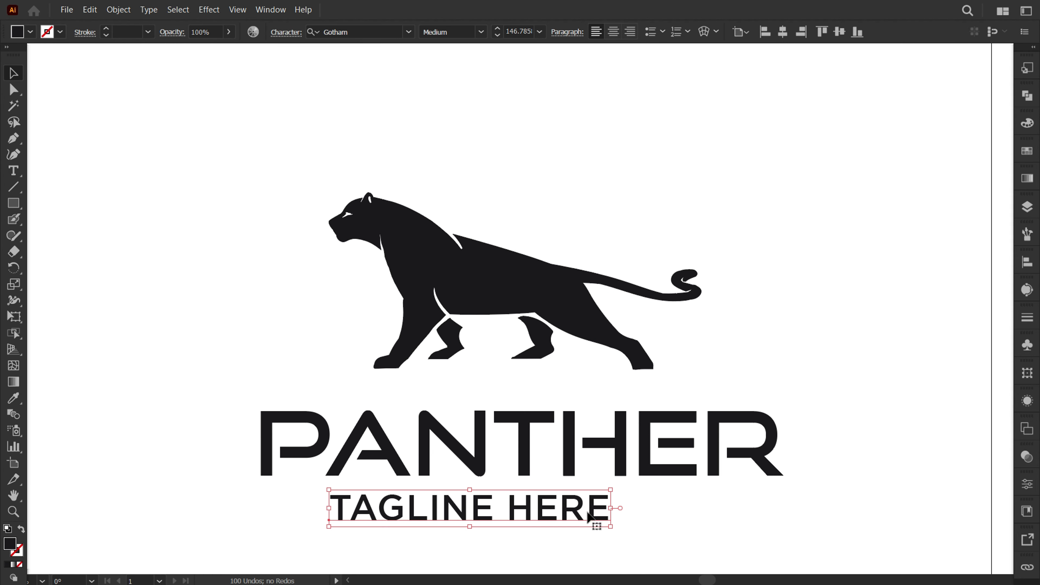
key(alt+Right)
key(alt+Right)
key(alt+Right)
key(alt+Right)
key(alt+Right)
key(alt+Right)
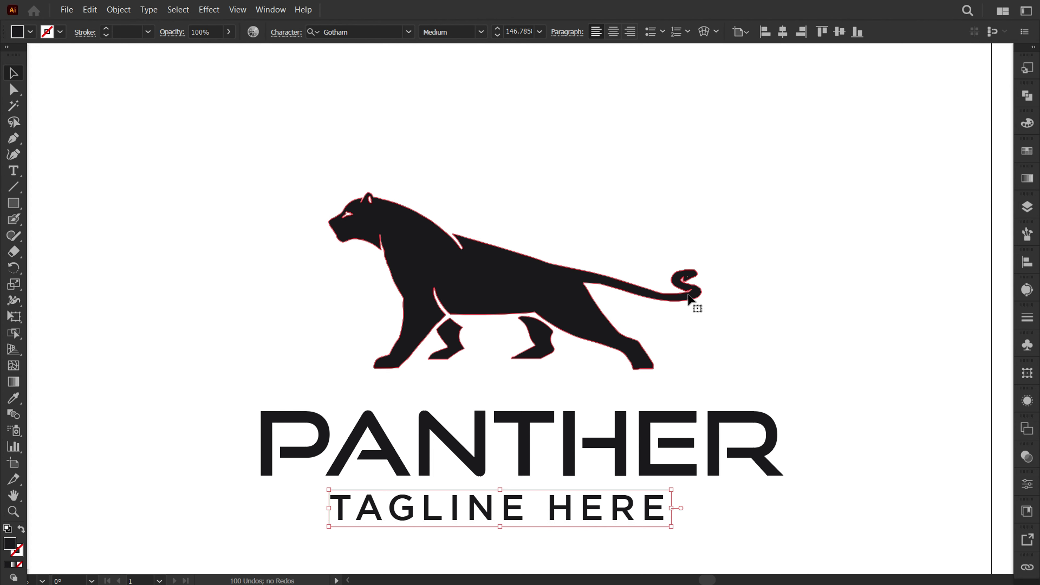
click(697, 299)
drag(702, 281, 706, 281)
click(656, 512)
drag(673, 527, 699, 530)
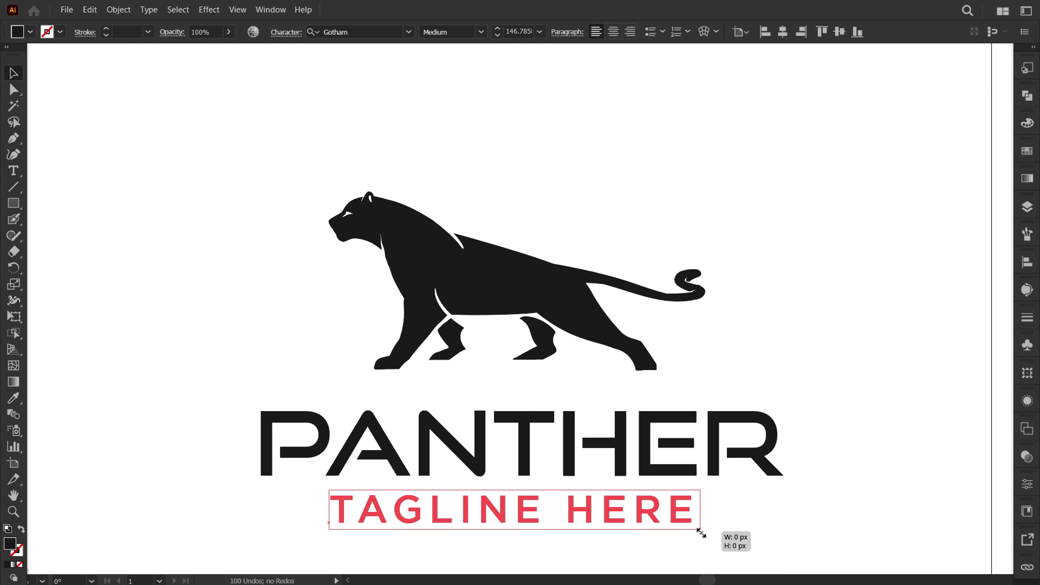
key(alt+Right)
key(alt+Right)
double_click(686, 504)
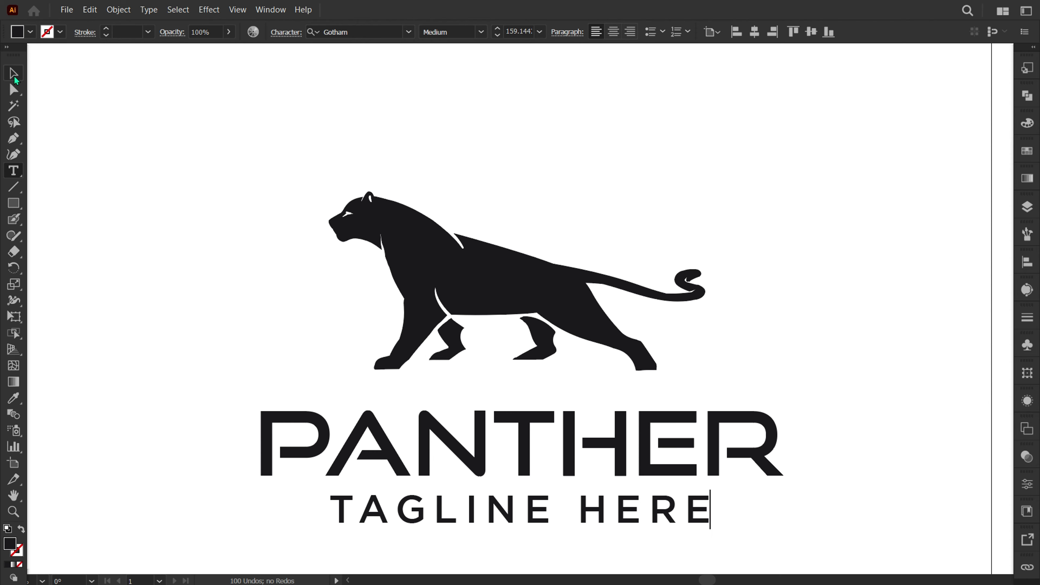
click(13, 73)
Step: Center the panther above PANTHER, widen it slightly, and nudge PANTHER down
drag(606, 341, 602, 359)
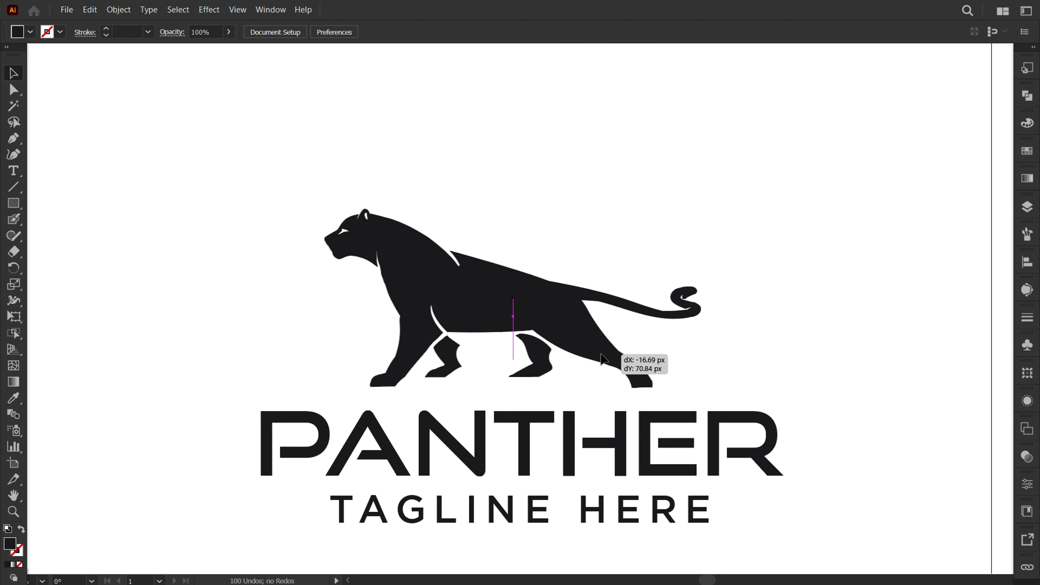
drag(602, 359, 608, 359)
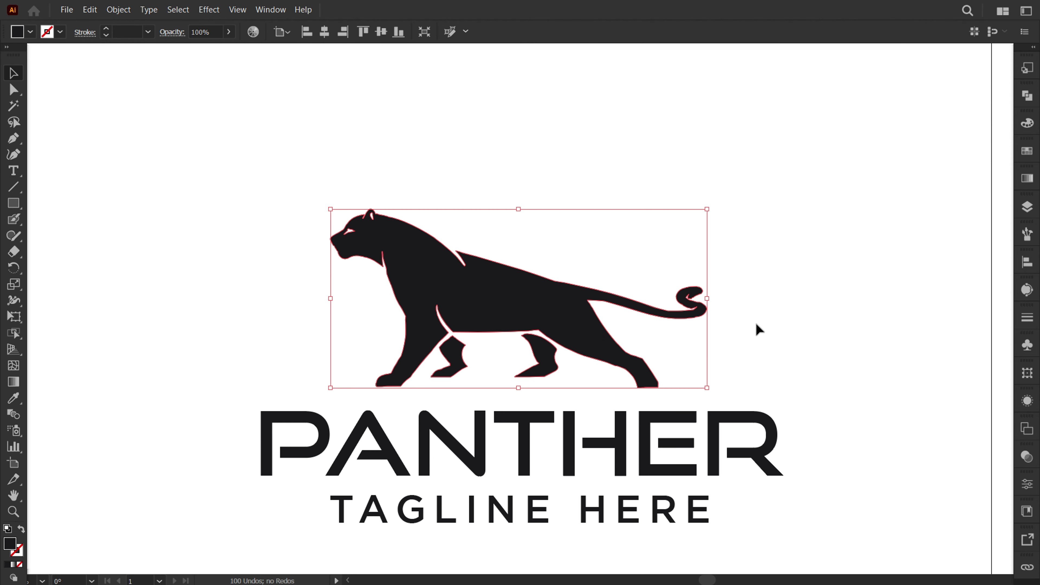
drag(707, 298, 709, 298)
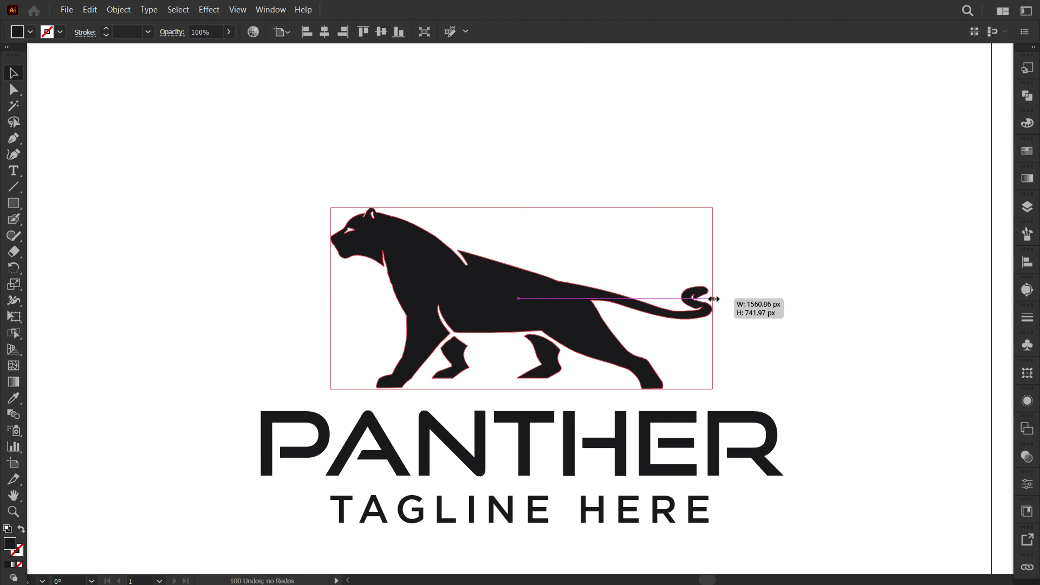
click(793, 280)
drag(785, 449, 786, 451)
click(793, 448)
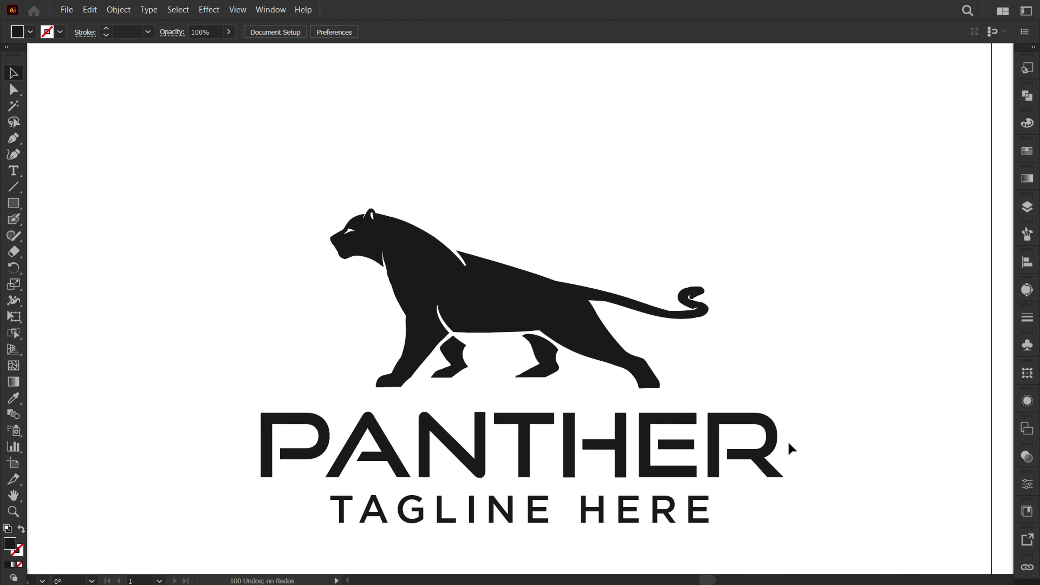
Step: Check the logo's alignment, then delete the four red guide lines
key(t)
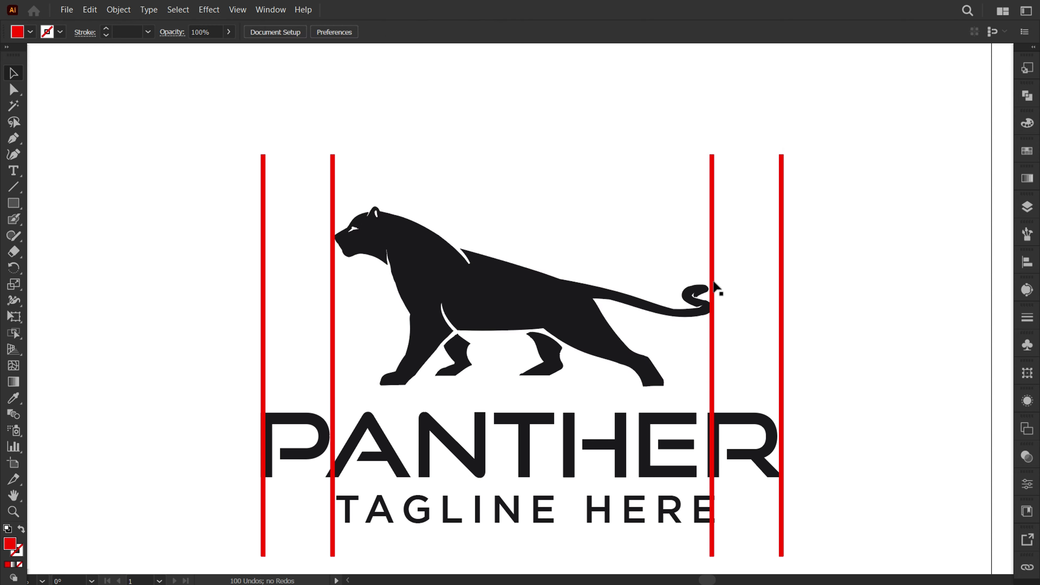
click(714, 287)
click(674, 517)
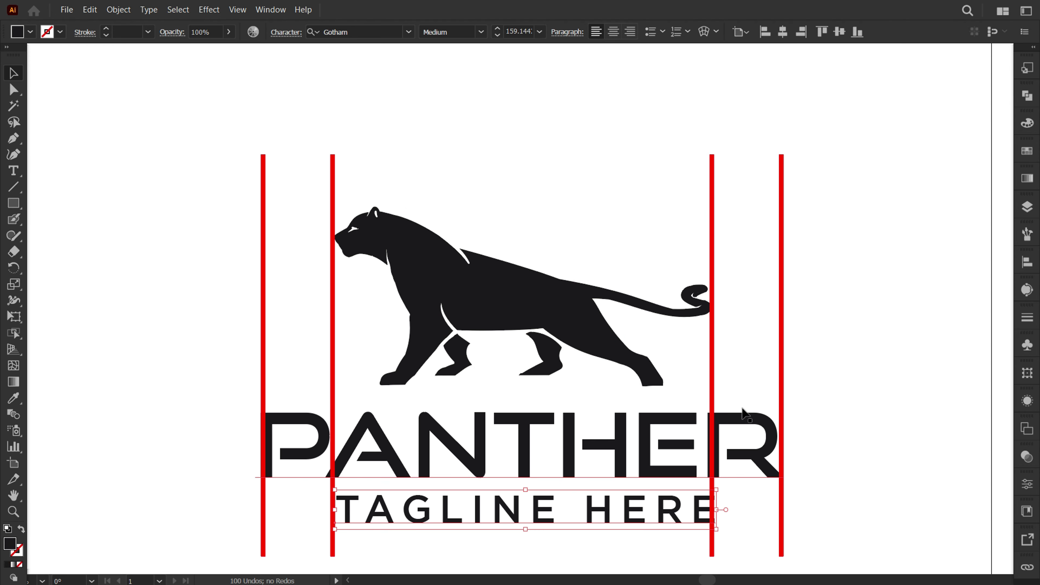
mouse_move(887, 91)
mouse_down()
mouse_move(192, 142)
mouse_move(166, 176)
mouse_up()
key(Delete)
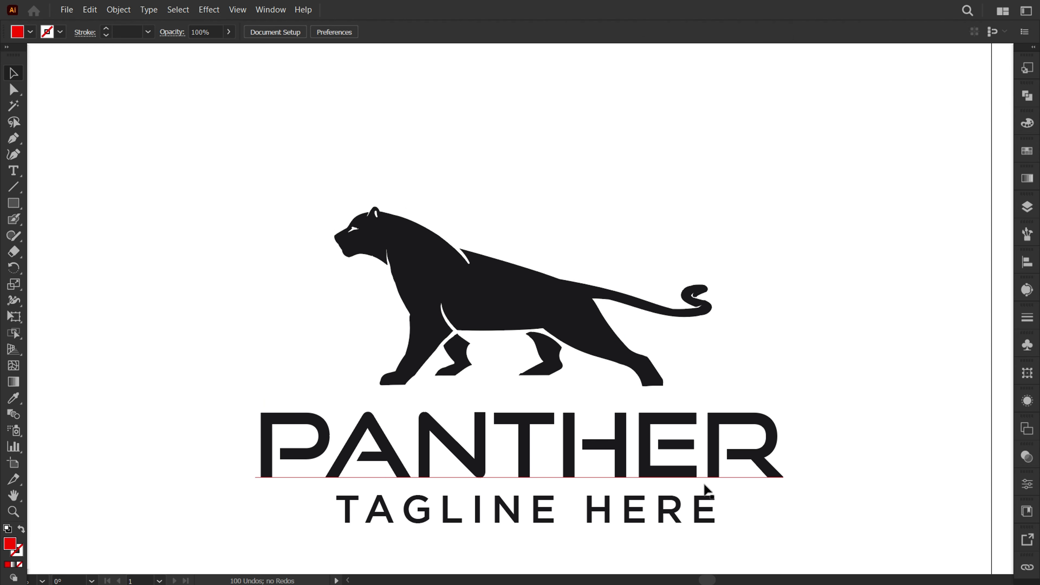
Step: Group the whole logo, scale it down and center it on the artboard
key(ctrl+a)
right_click(567, 65)
key(Escape)
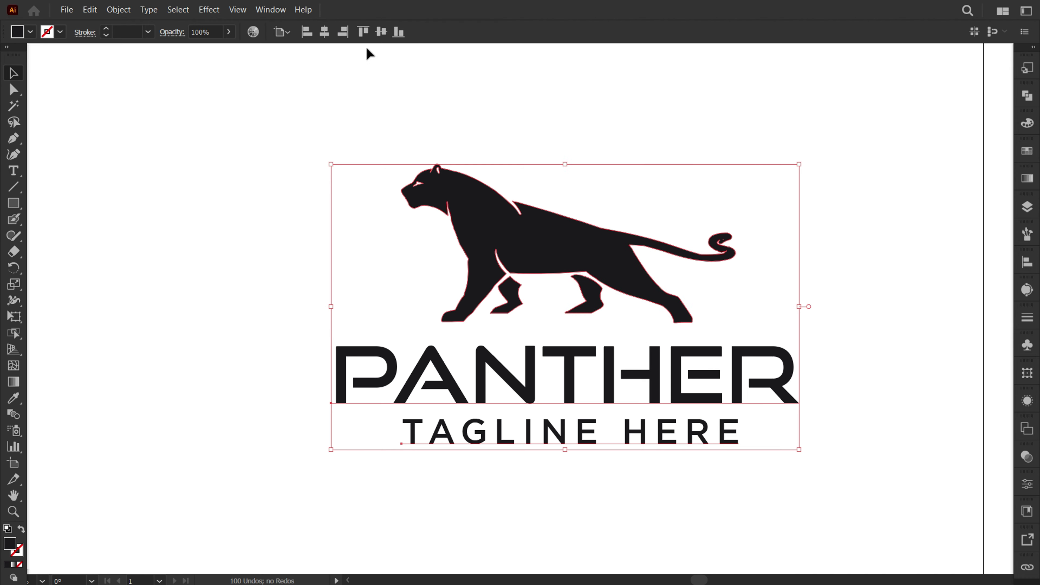
click(381, 32)
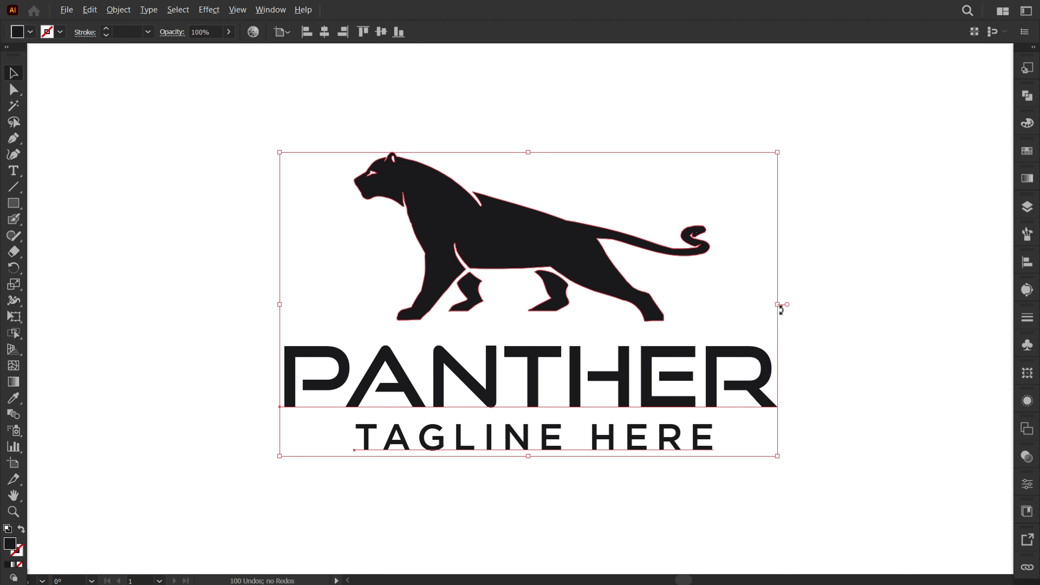
drag(780, 307, 726, 309)
click(785, 333)
scroll(819, 312, up, 1)
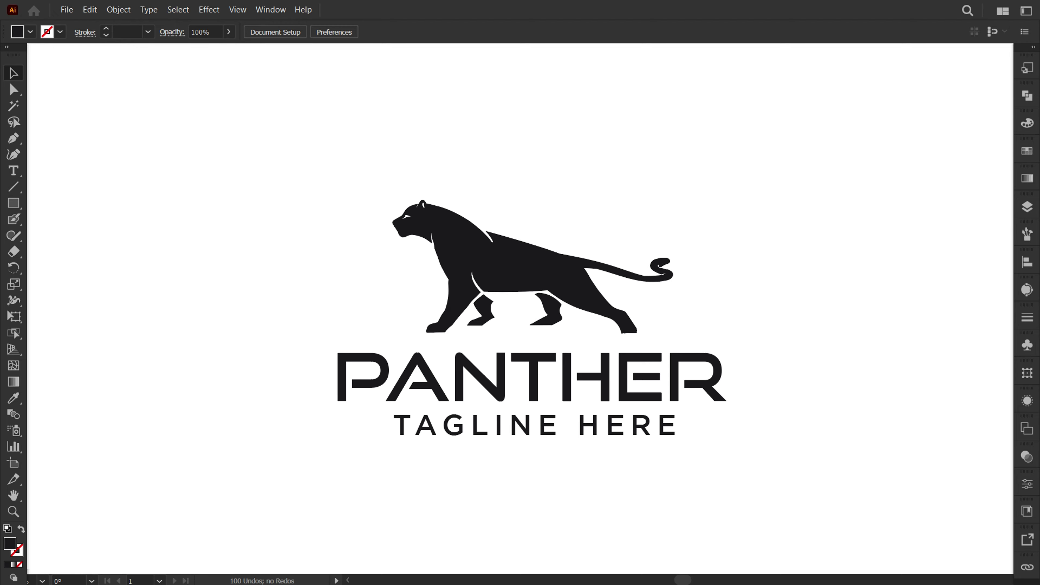
Step: Show the pencil sketch layer and move the sketch beside the artboard's right edge
click(1027, 207)
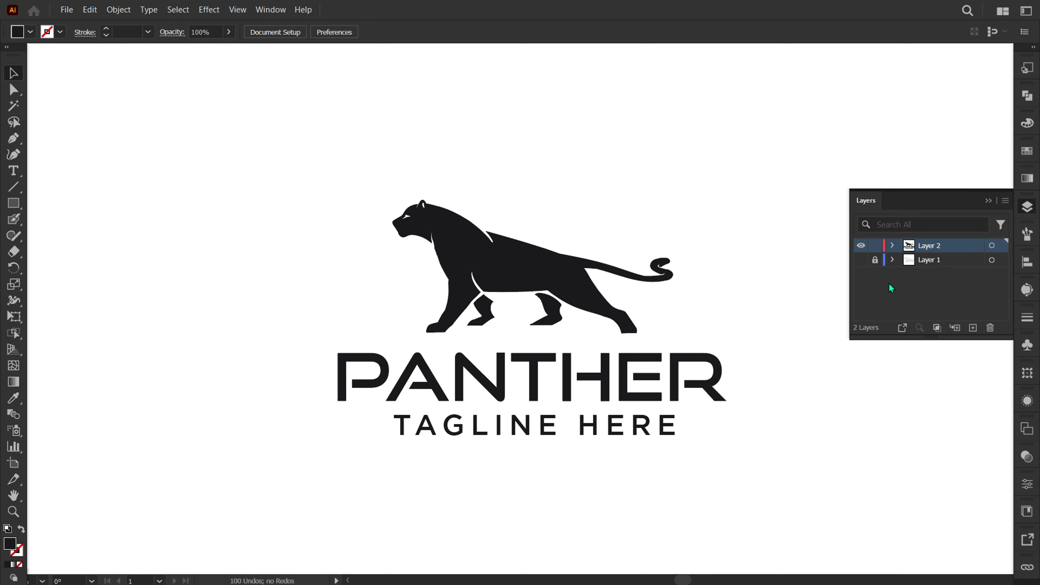
click(1027, 207)
mouse_move(785, 353)
mouse_down()
mouse_move(470, 484)
mouse_move(921, 331)
mouse_up()
drag(866, 290, 823, 231)
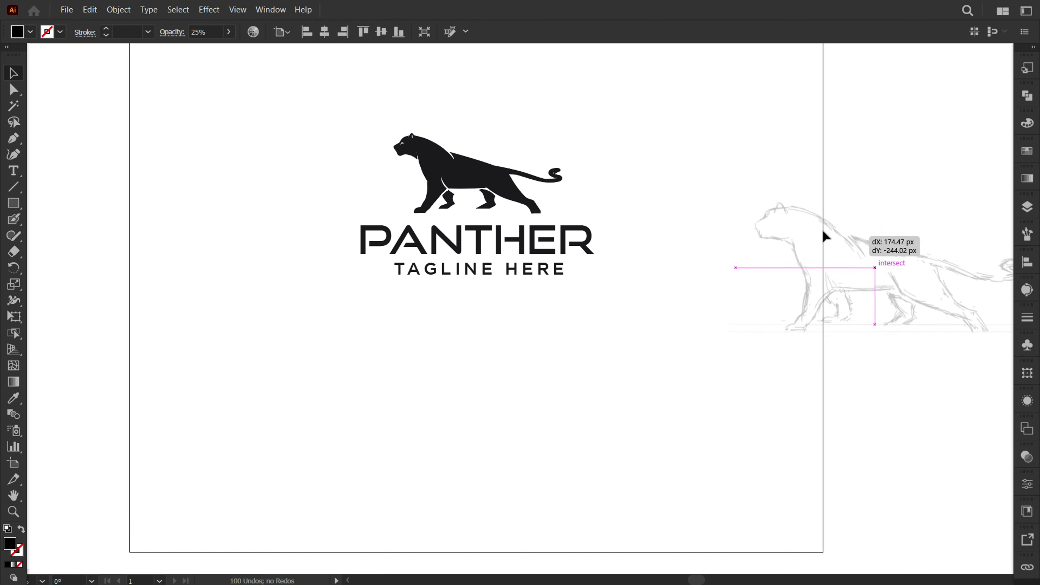